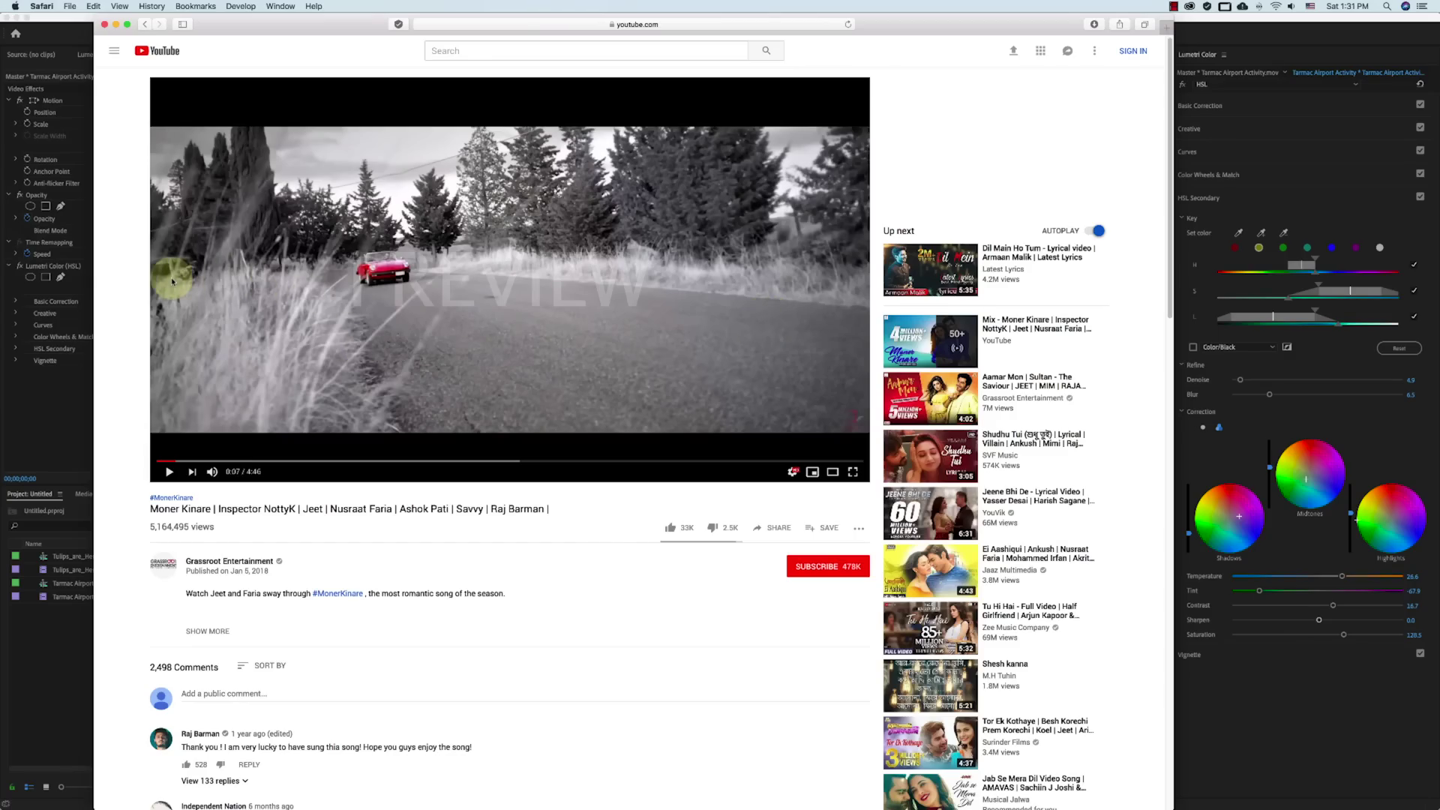
# - Play the Moner Kinare music video and leave it paused at 3:04
pyautogui.click(171, 282)
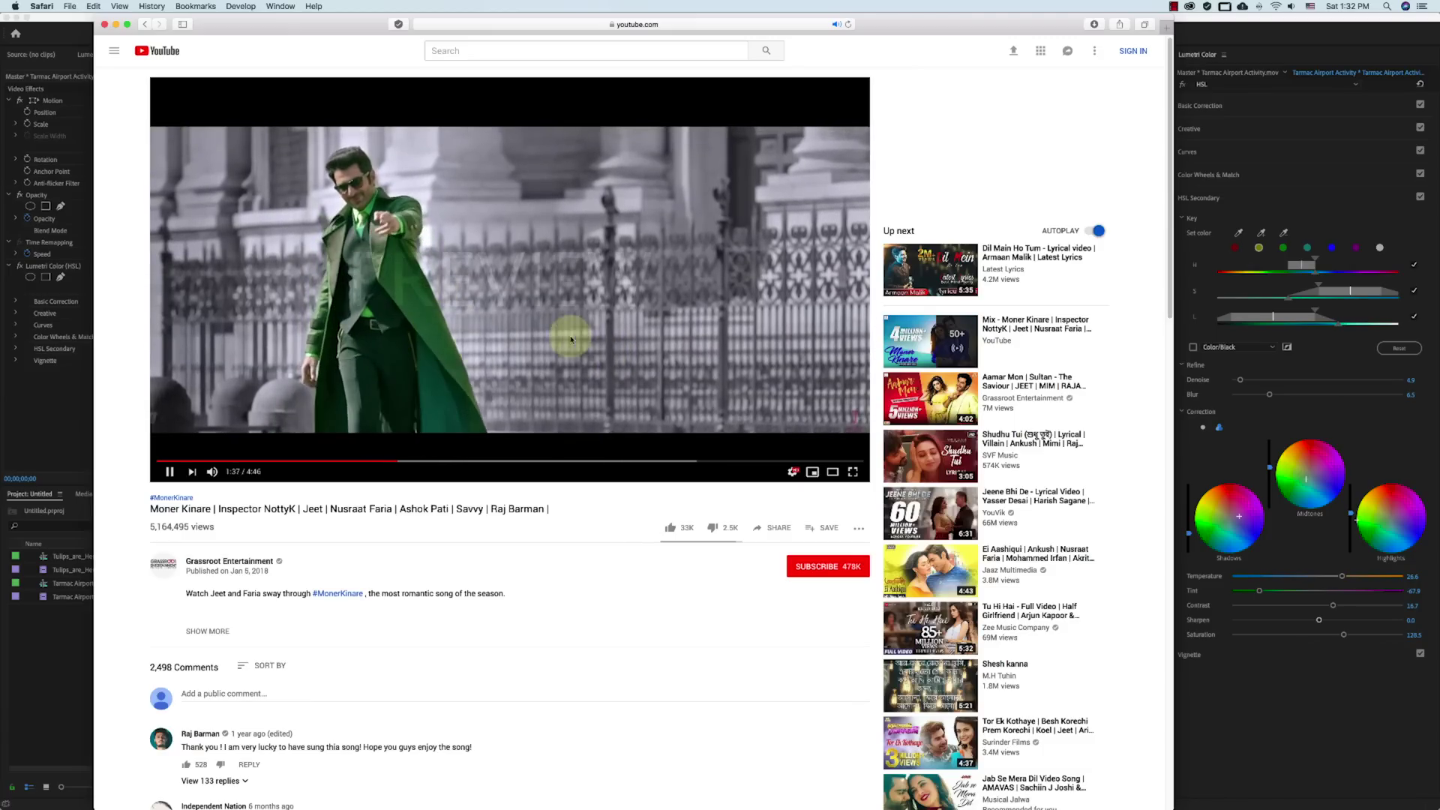
pyautogui.click(323, 252)
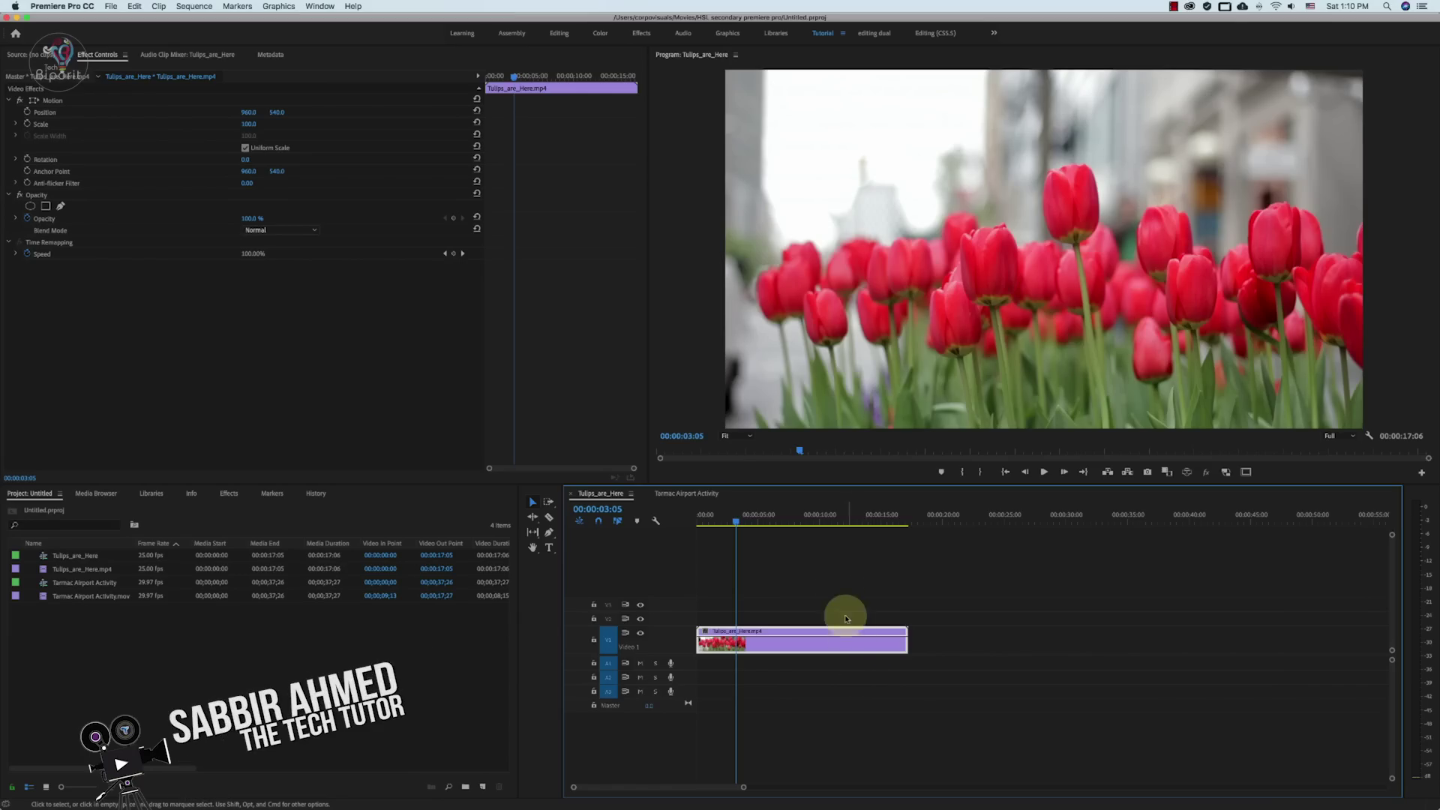
# - Switch Premiere Pro to the Color workspace
pyautogui.click(600, 34)
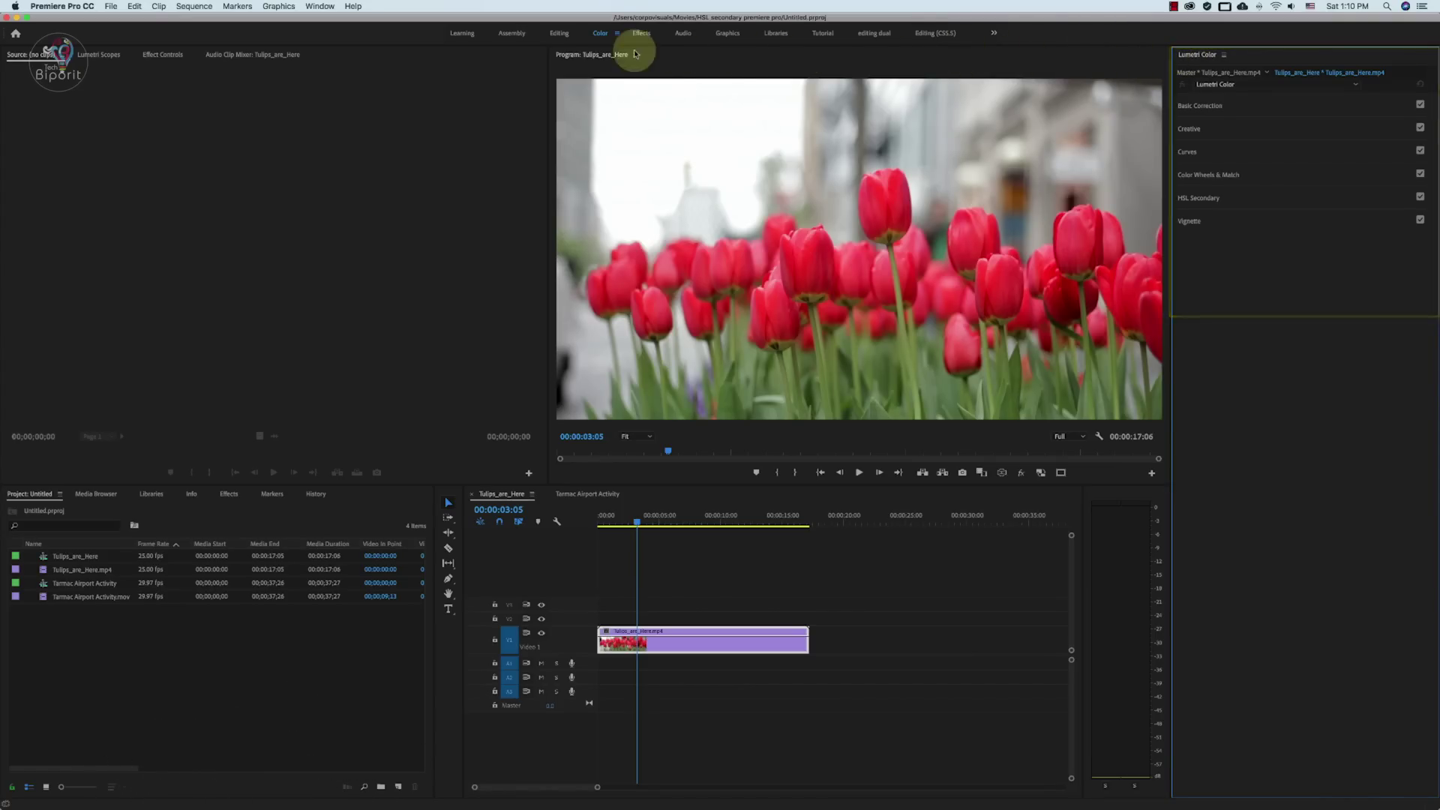
pyautogui.click(318, 6)
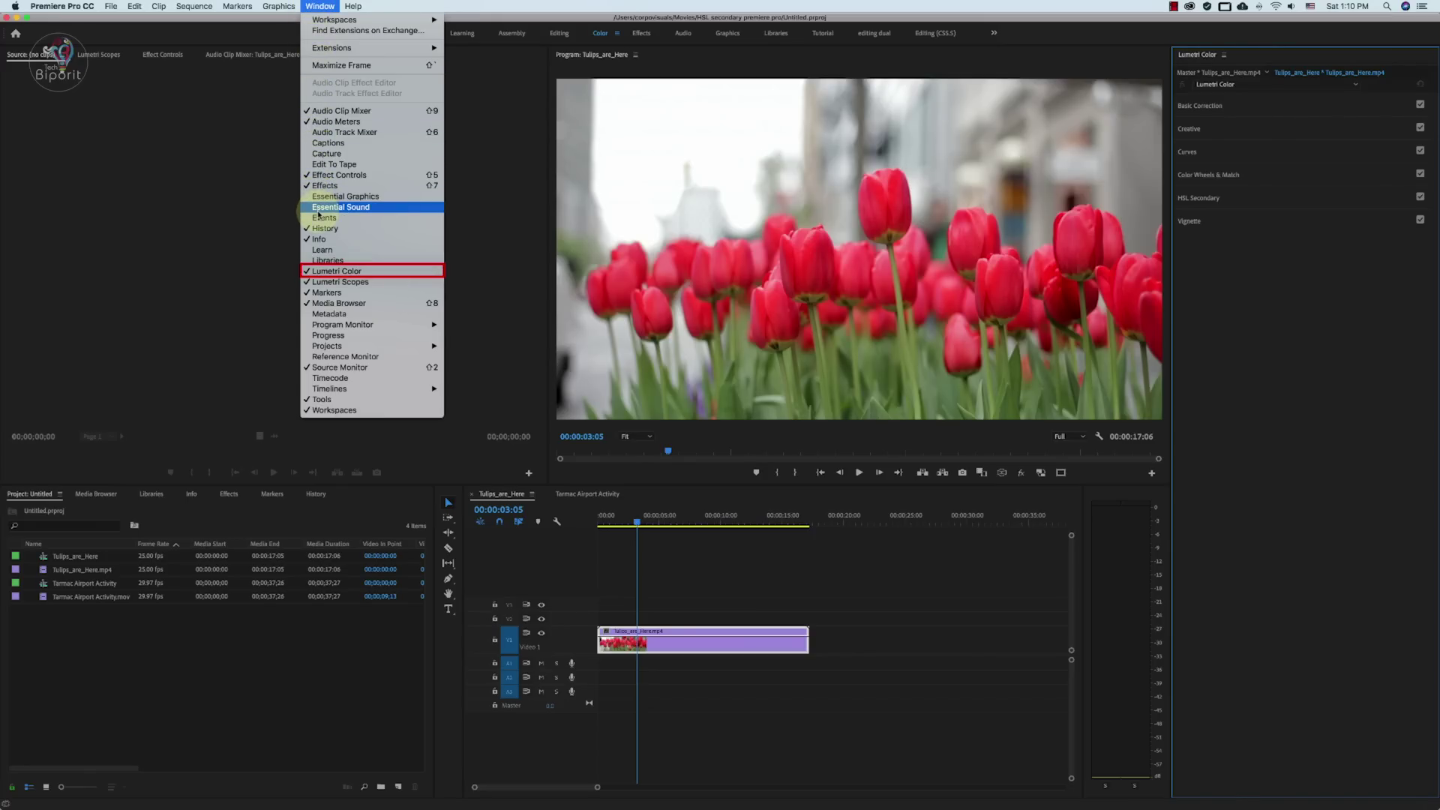
pyautogui.click(803, 548)
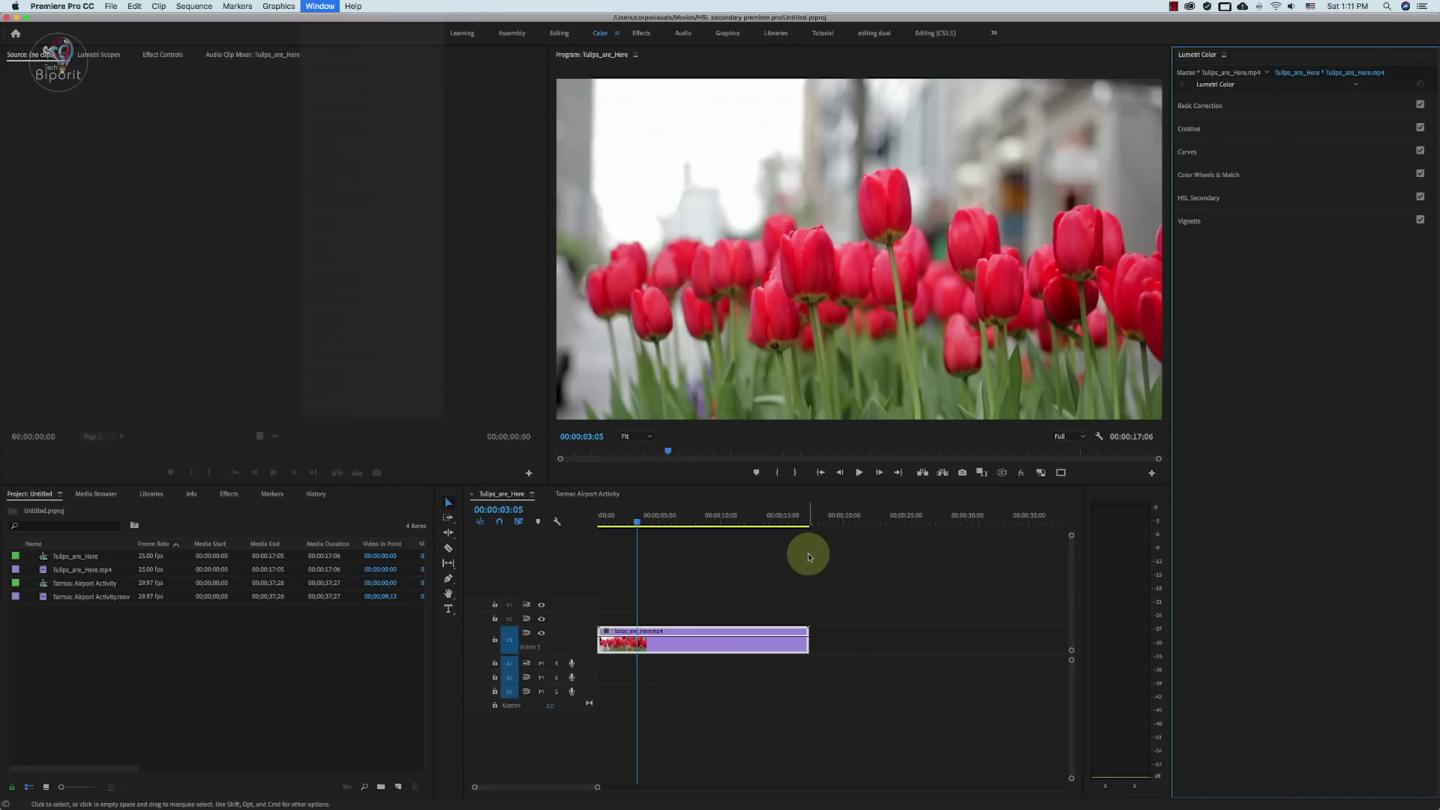
# - Lower the tulip clip's Highlights in Basic Correction, then expand HSL Secondary
pyautogui.click(1206, 109)
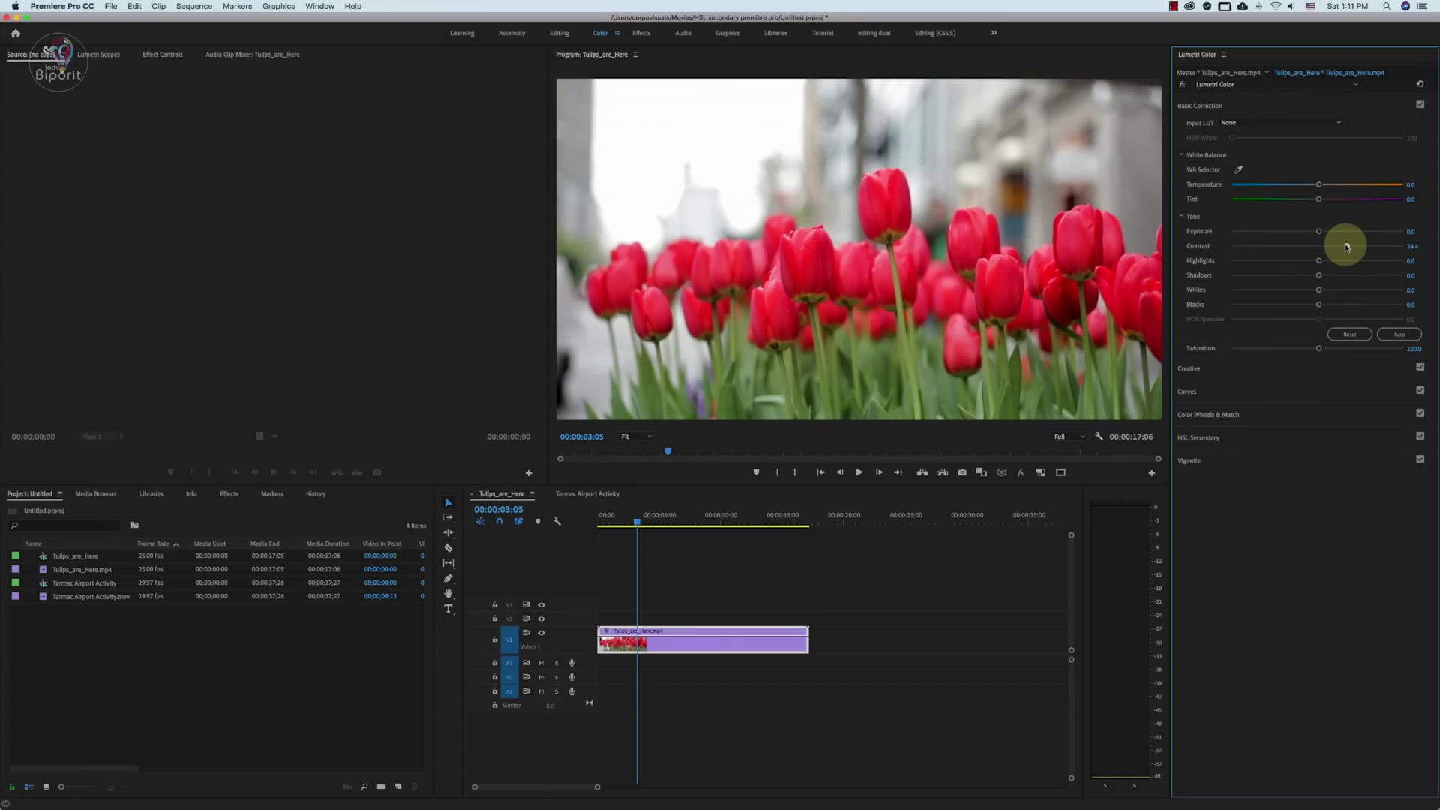
pyautogui.moveTo(1318, 260); pyautogui.dragTo(1295, 261)
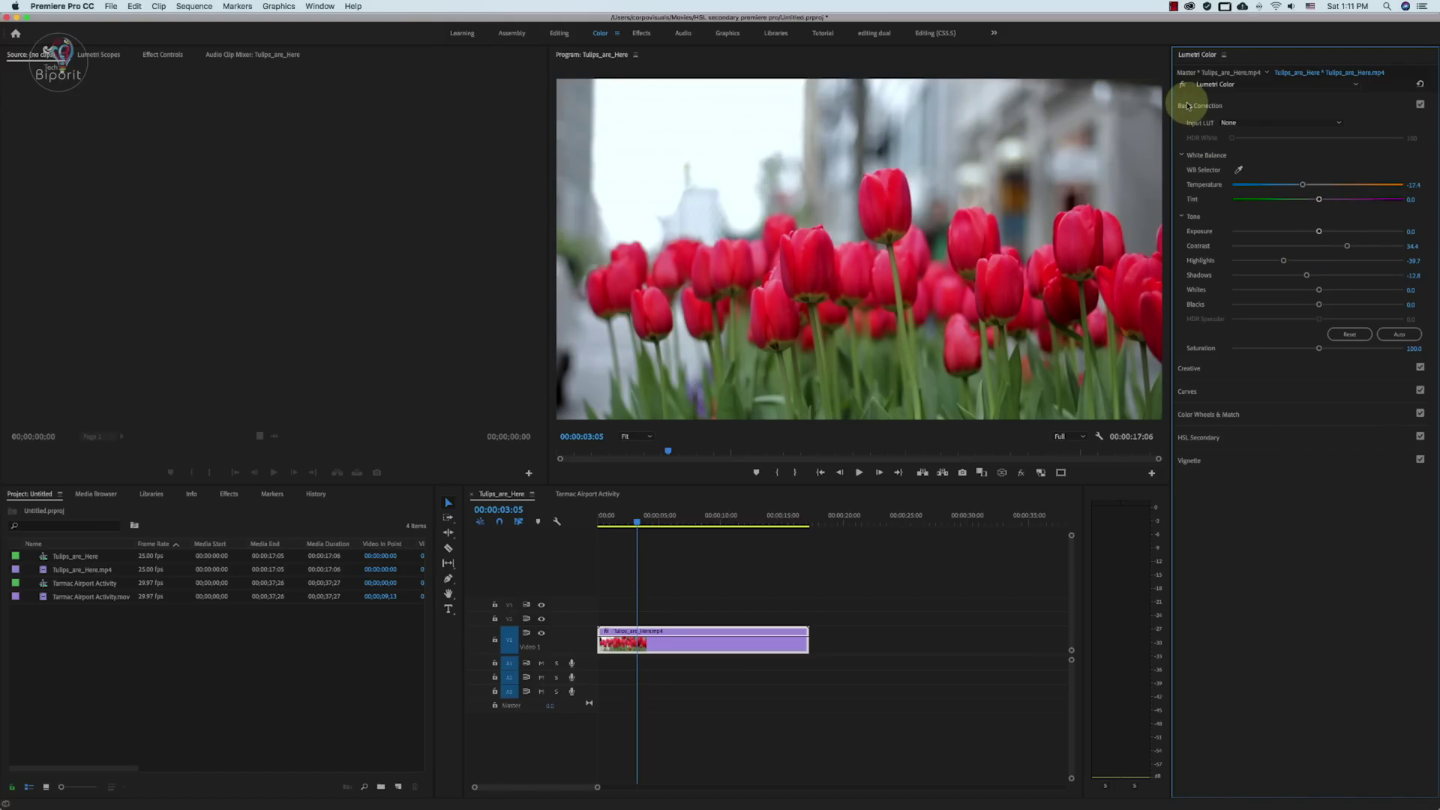
pyautogui.click(1188, 106)
pyautogui.click(1199, 198)
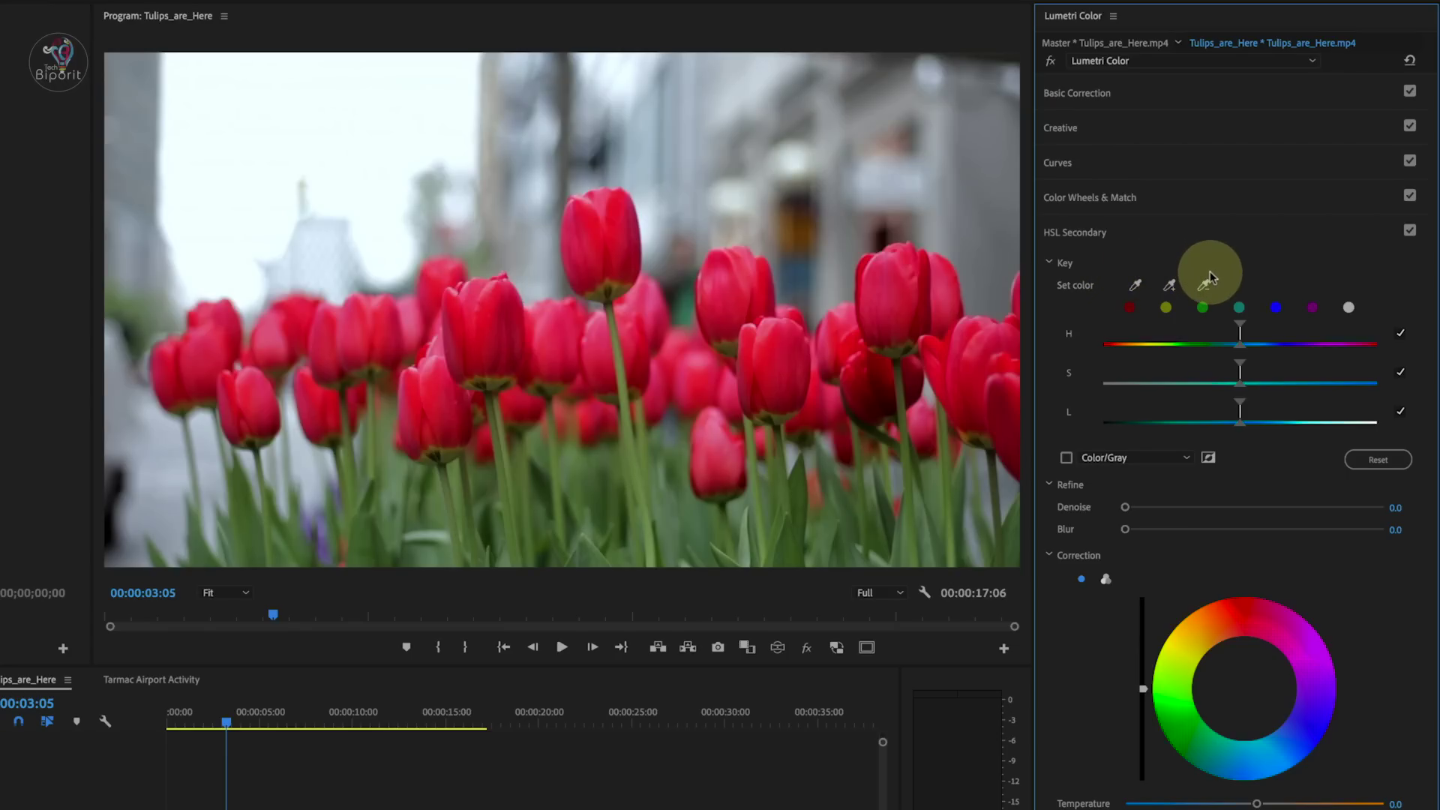
# - Key the red tulip shades with the Set color and + eyedroppers, previewing Color/Gray
pyautogui.click(1137, 283)
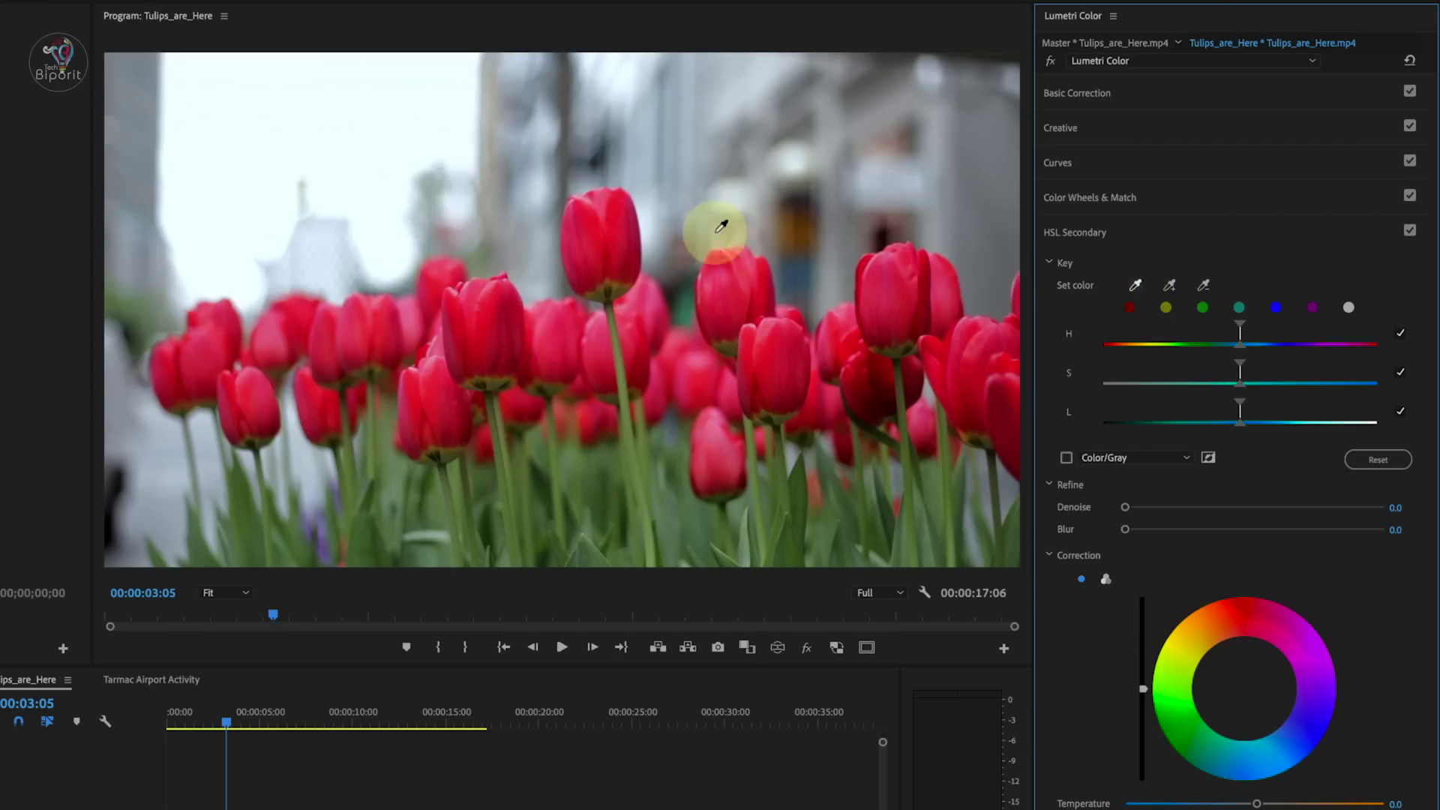
pyautogui.click(611, 229)
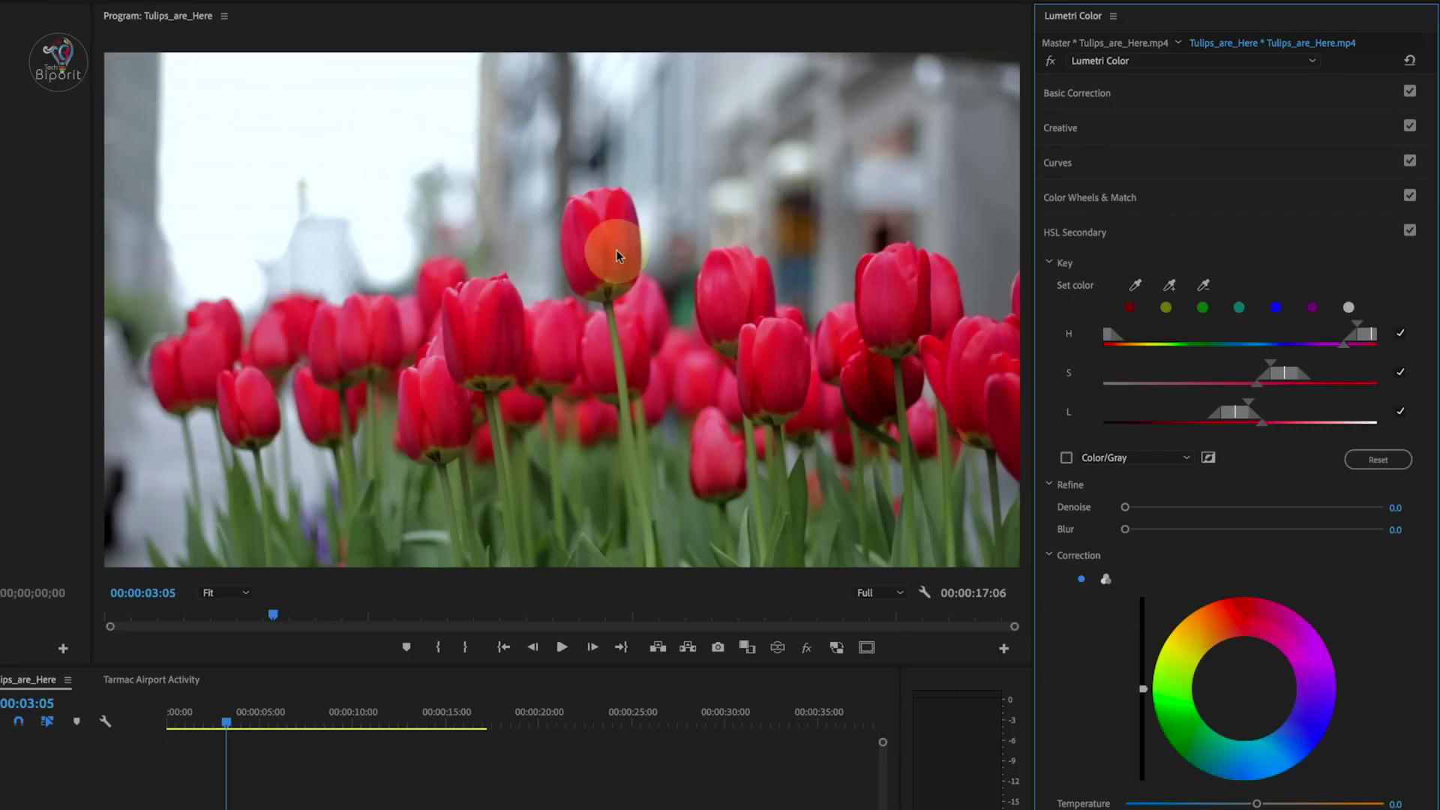
pyautogui.click(1167, 281)
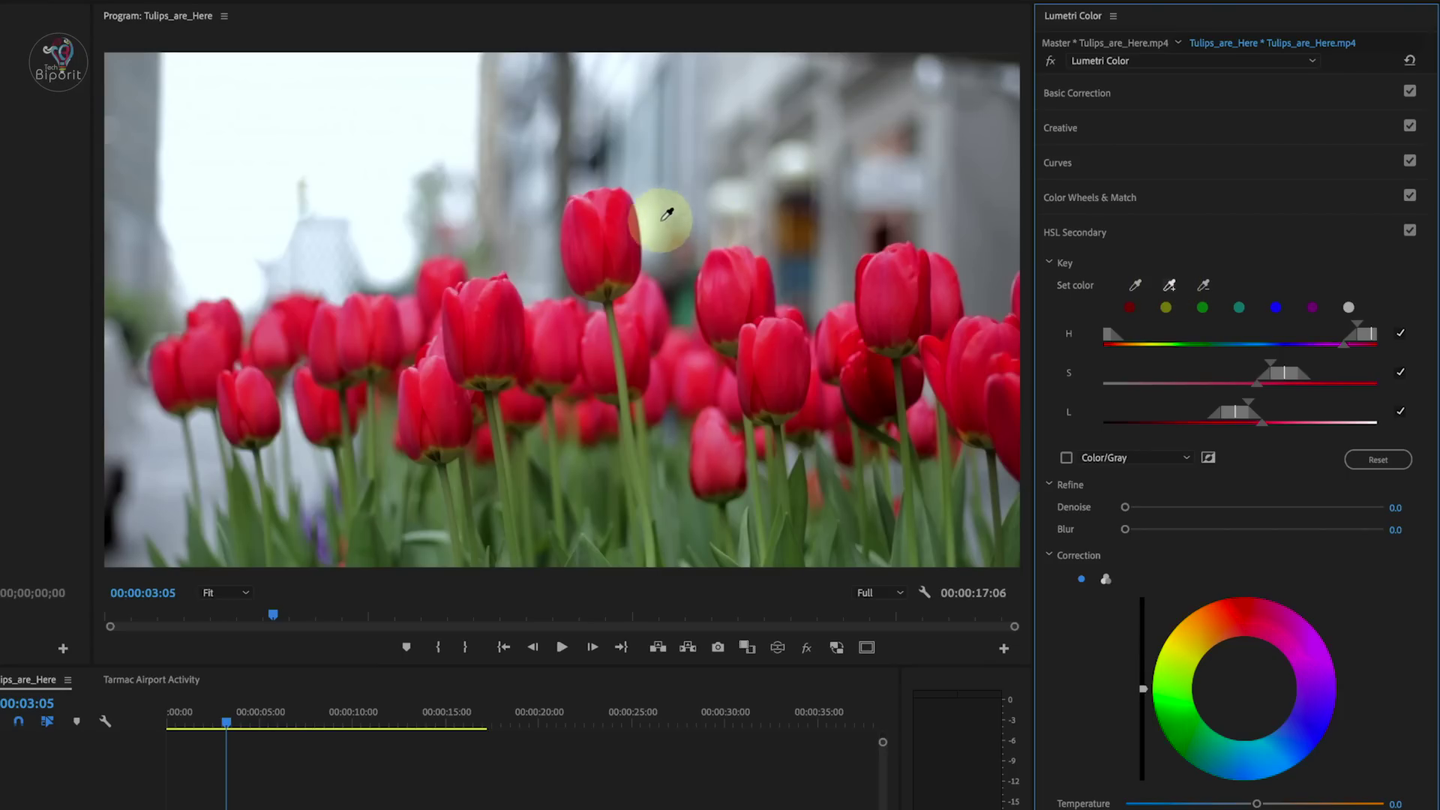
pyautogui.click(627, 196)
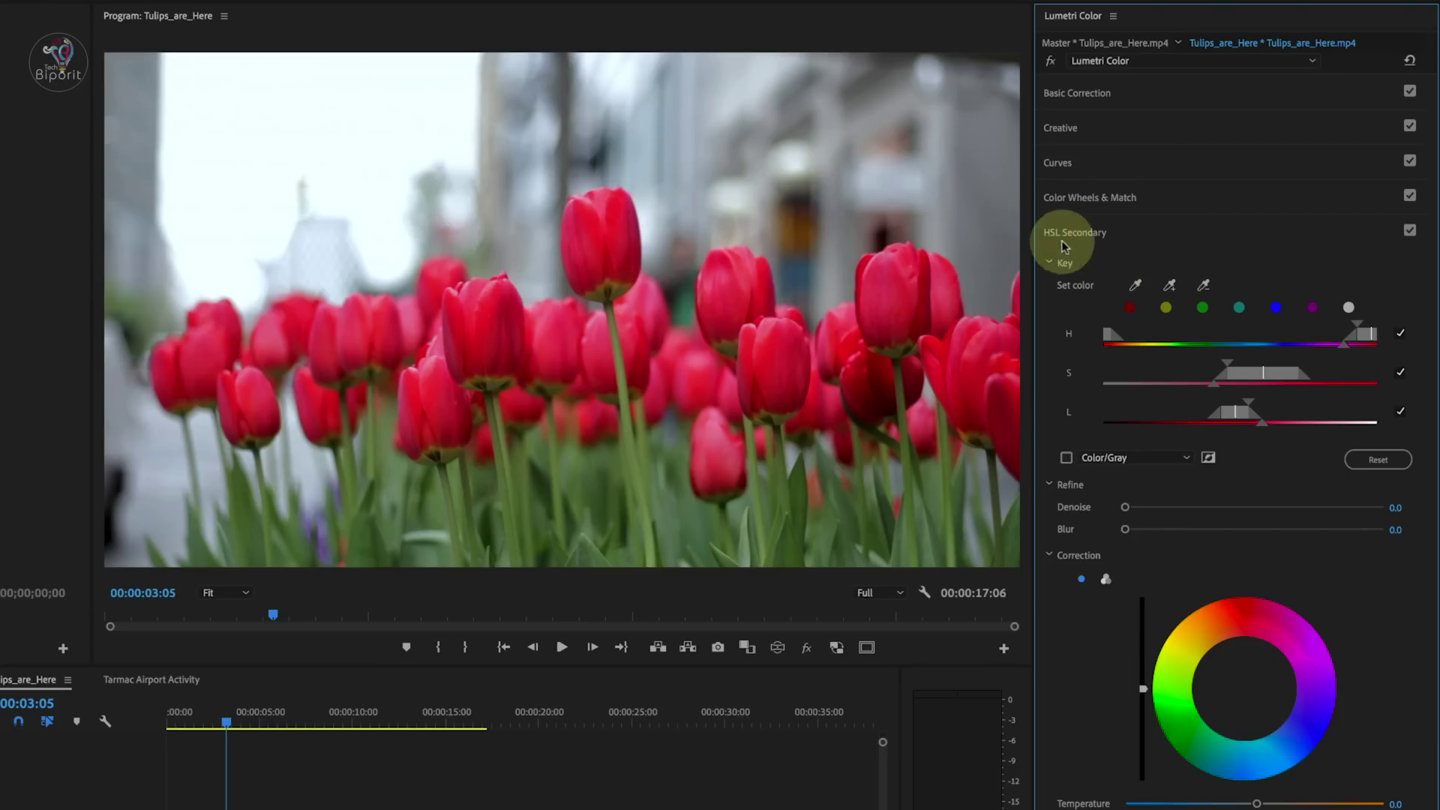
pyautogui.click(1176, 286)
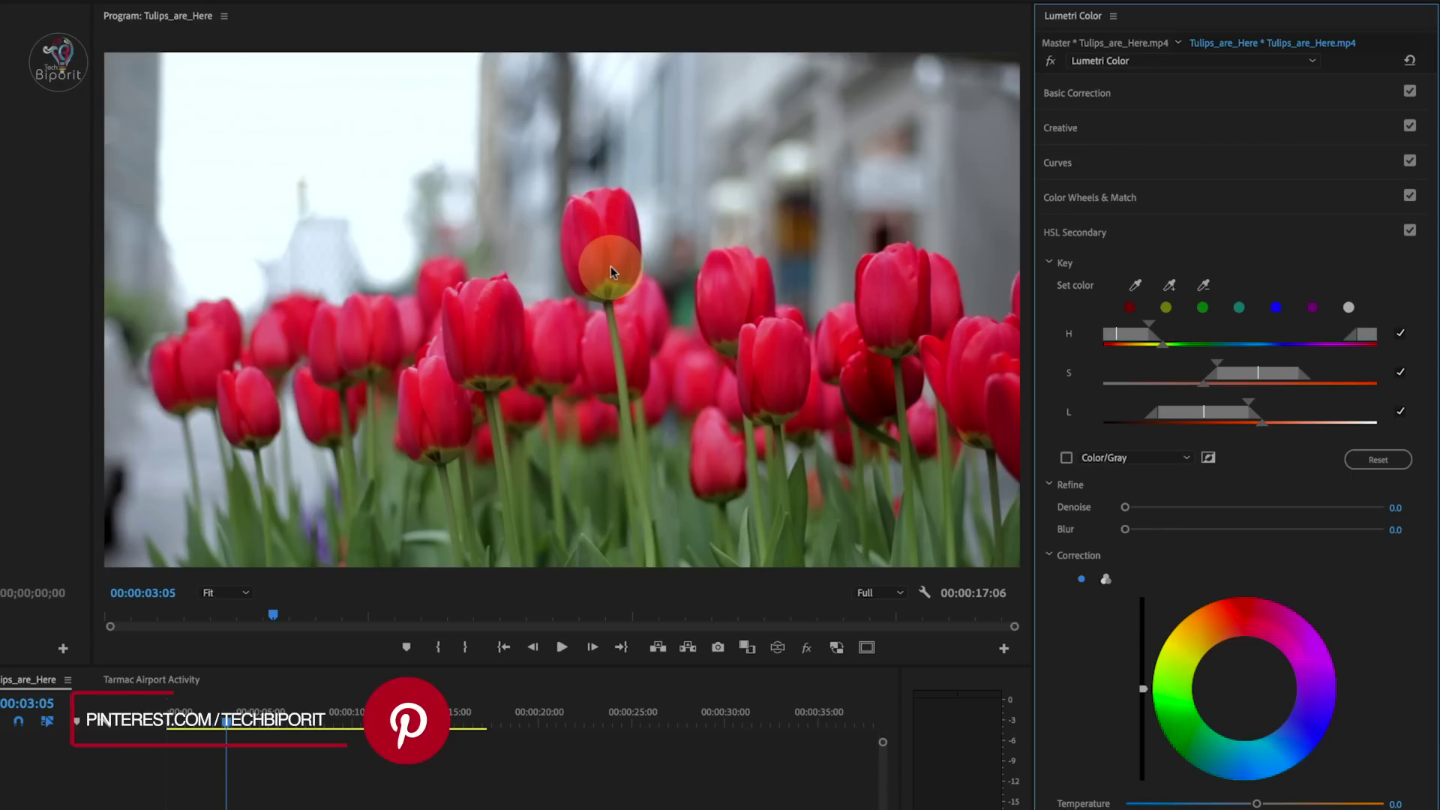
pyautogui.click(1066, 457)
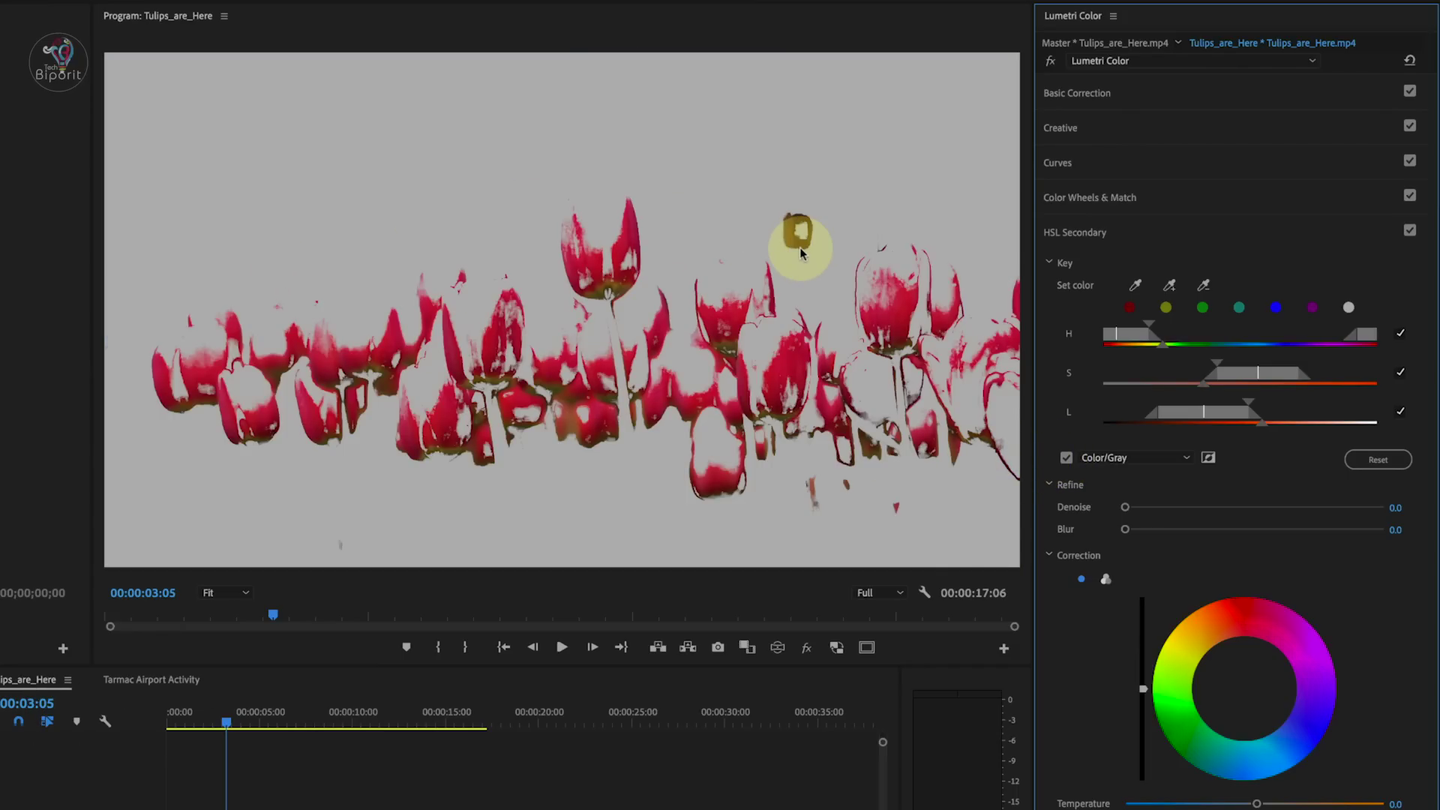
# - Set the HSL key preview to a white-on-black matte
pyautogui.click(1131, 457)
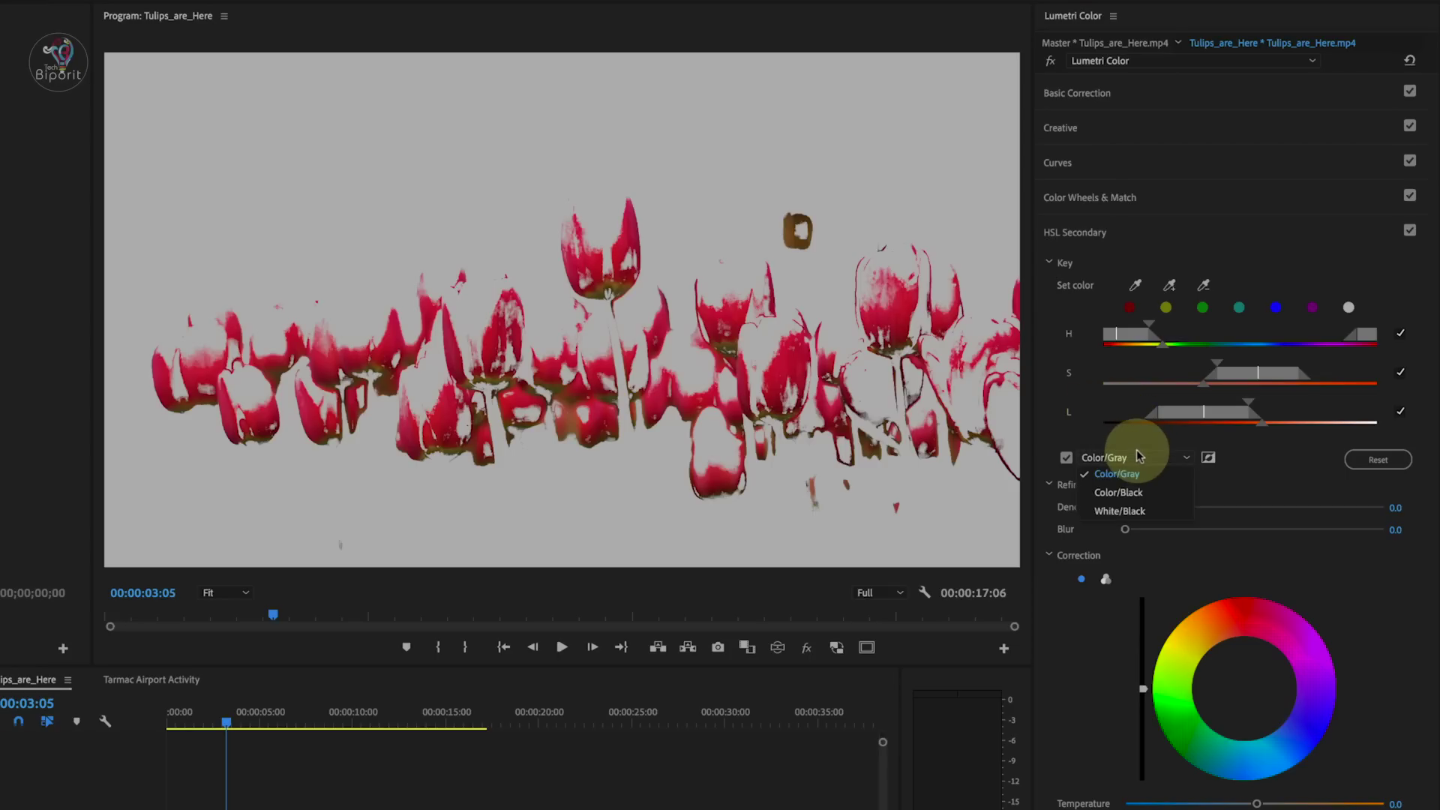
pyautogui.click(1127, 491)
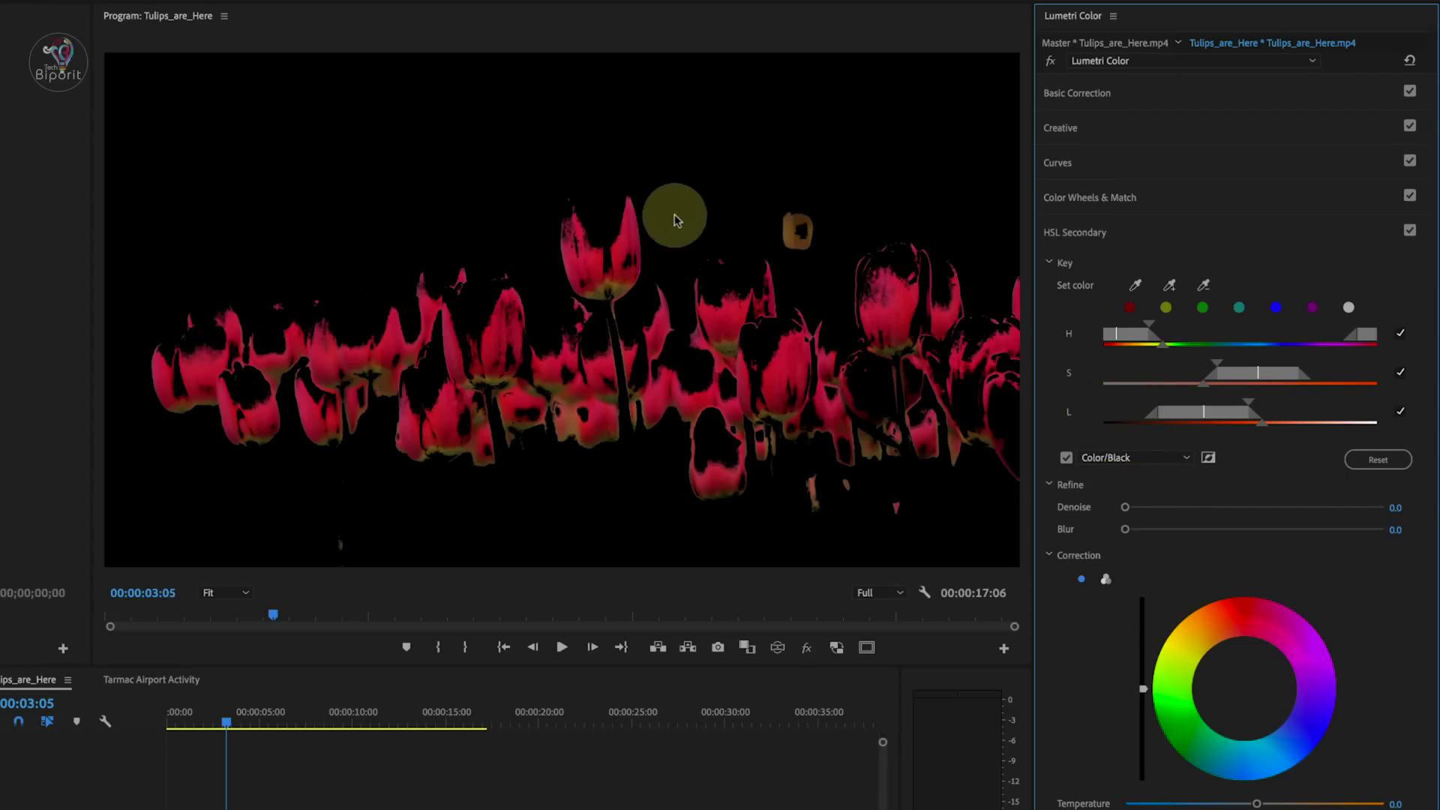
pyautogui.click(1136, 457)
pyautogui.click(1148, 510)
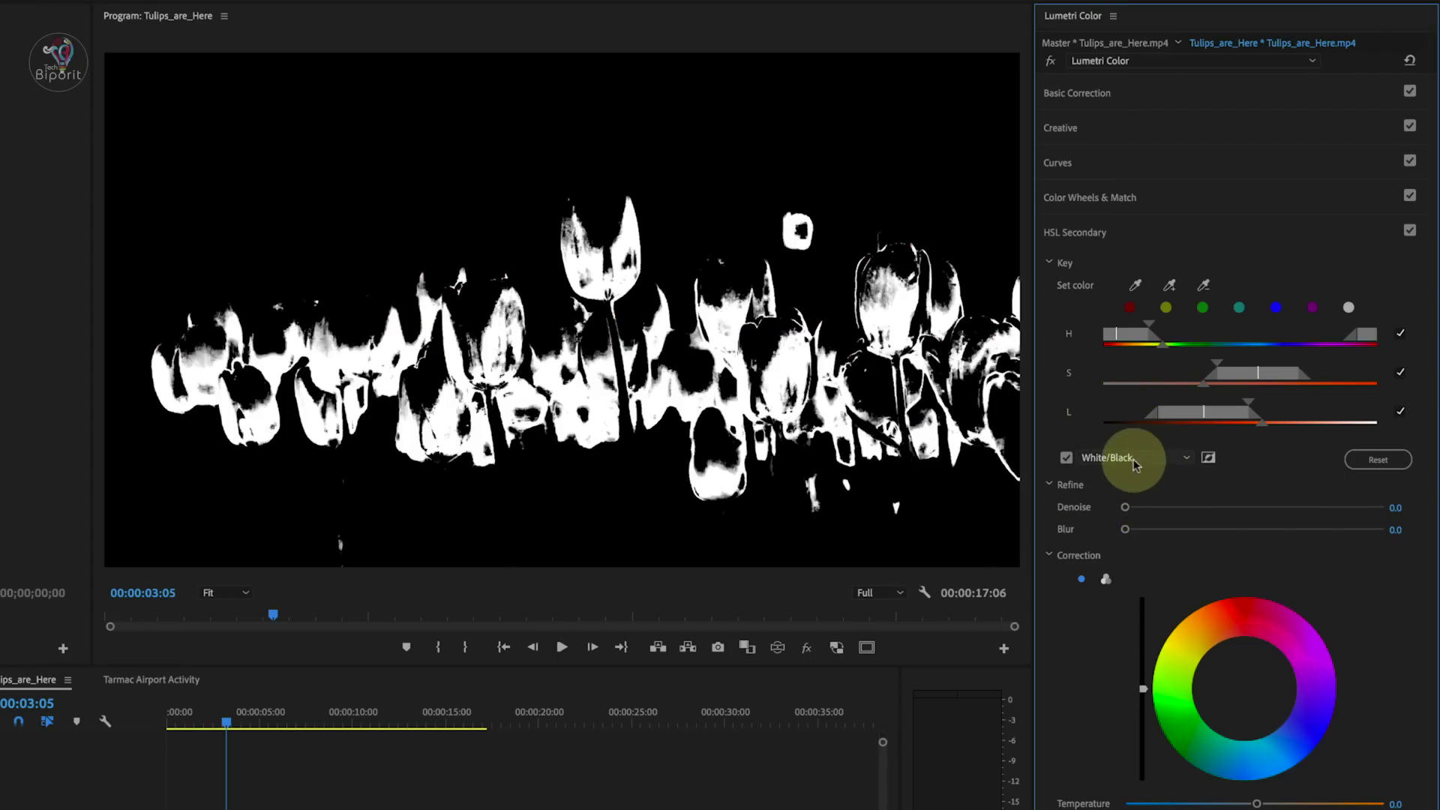
pyautogui.click(1208, 458)
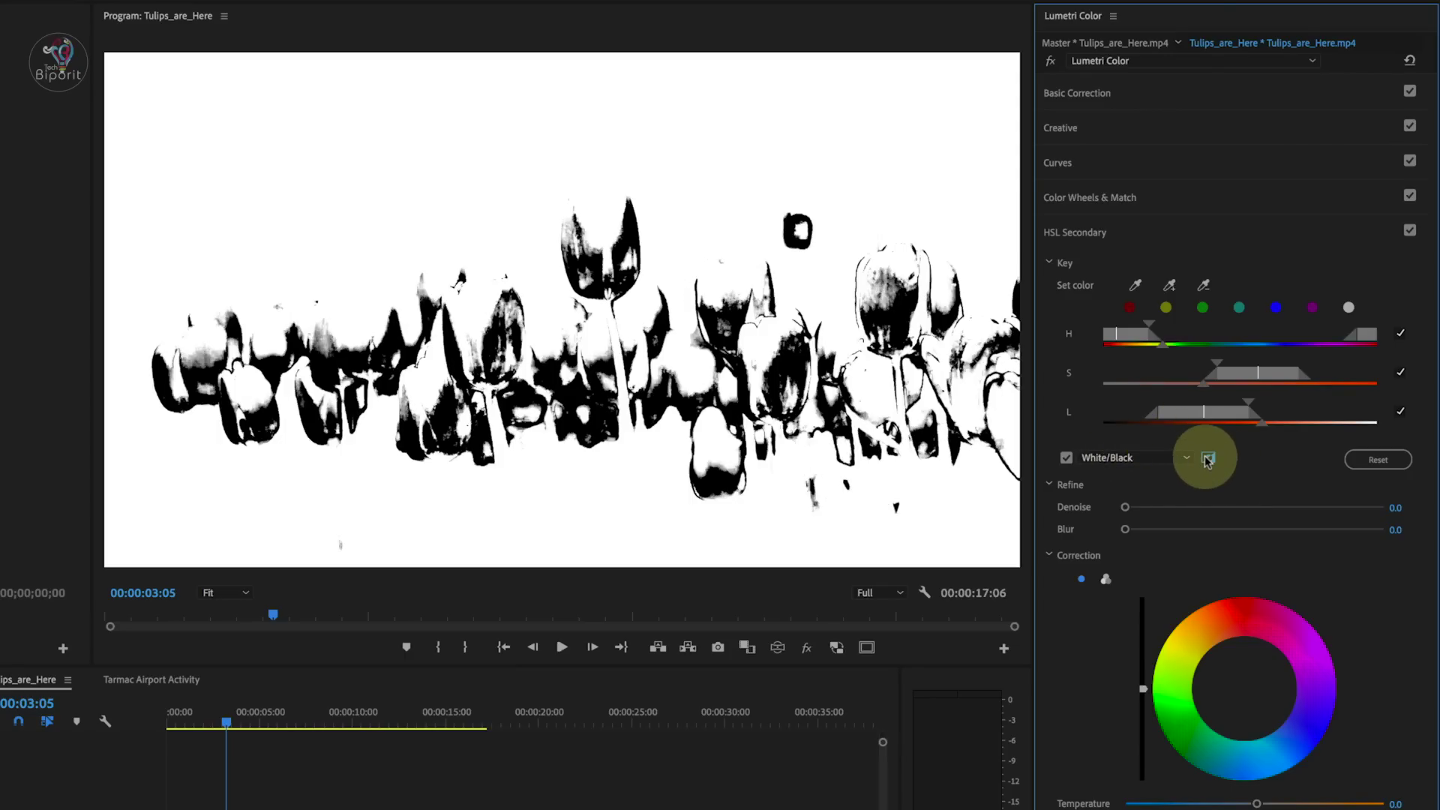
pyautogui.click(1208, 459)
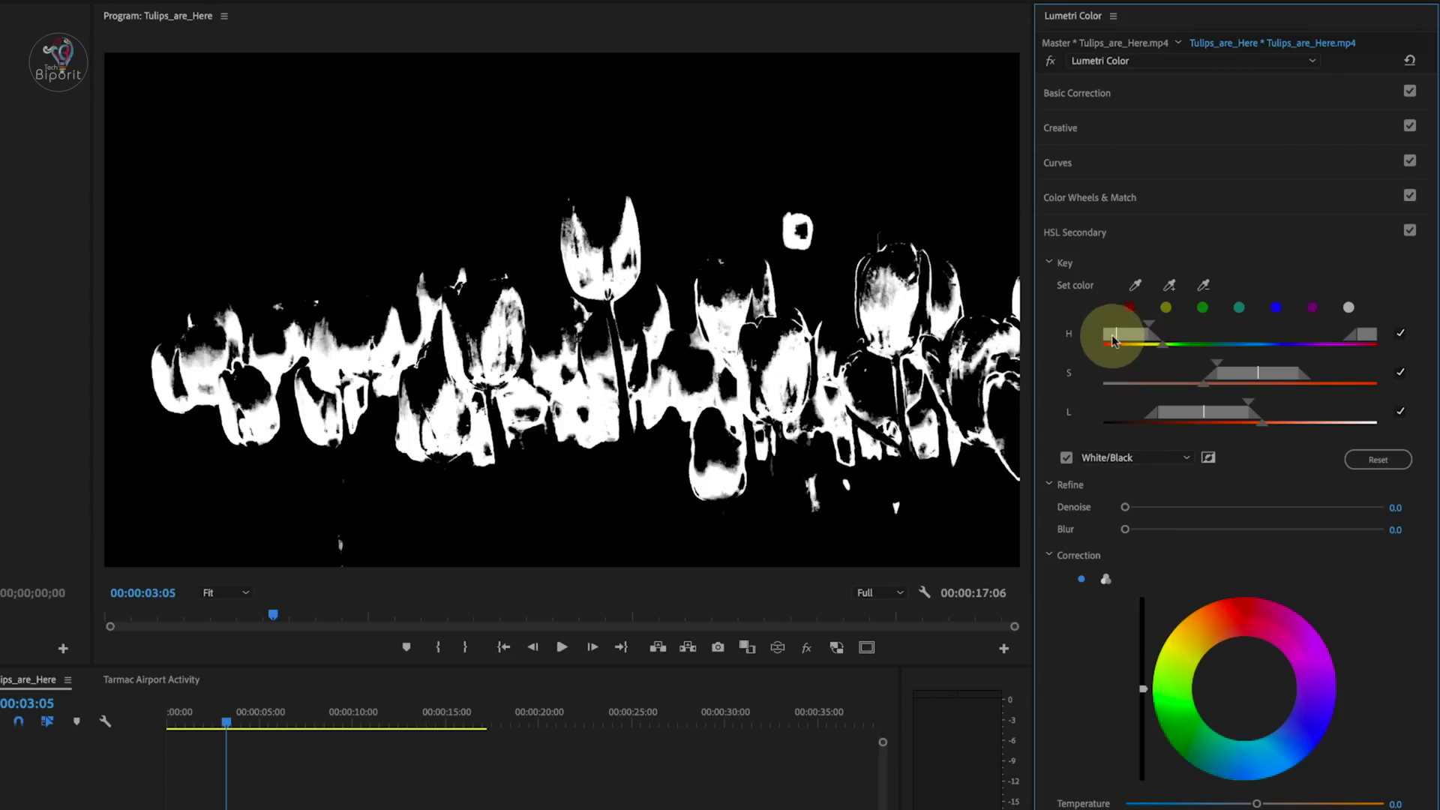
# - Adjust the hue range handles to narrow the key toward red
pyautogui.moveTo(1130, 339); pyautogui.dragTo(1137, 338)
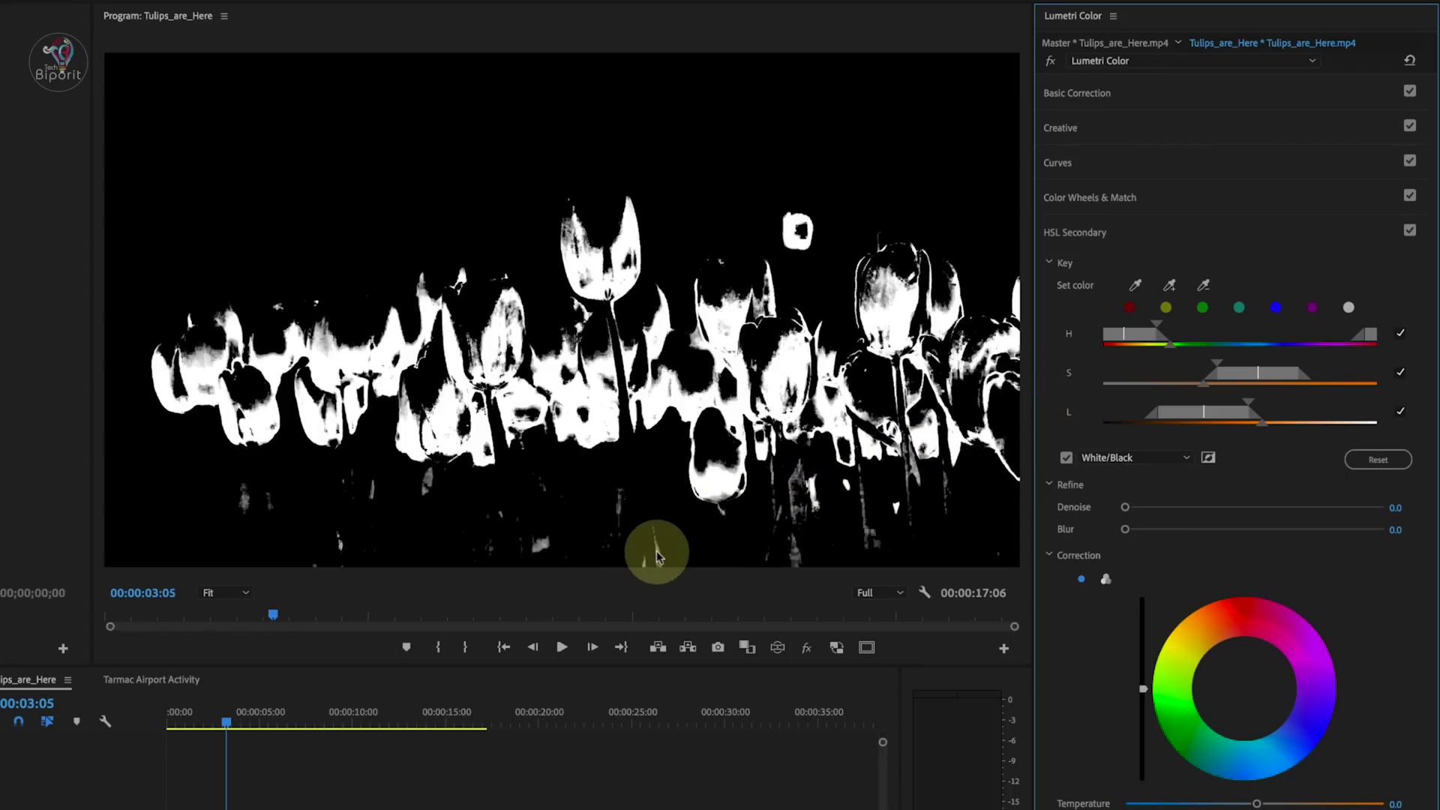
pyautogui.click(1065, 457)
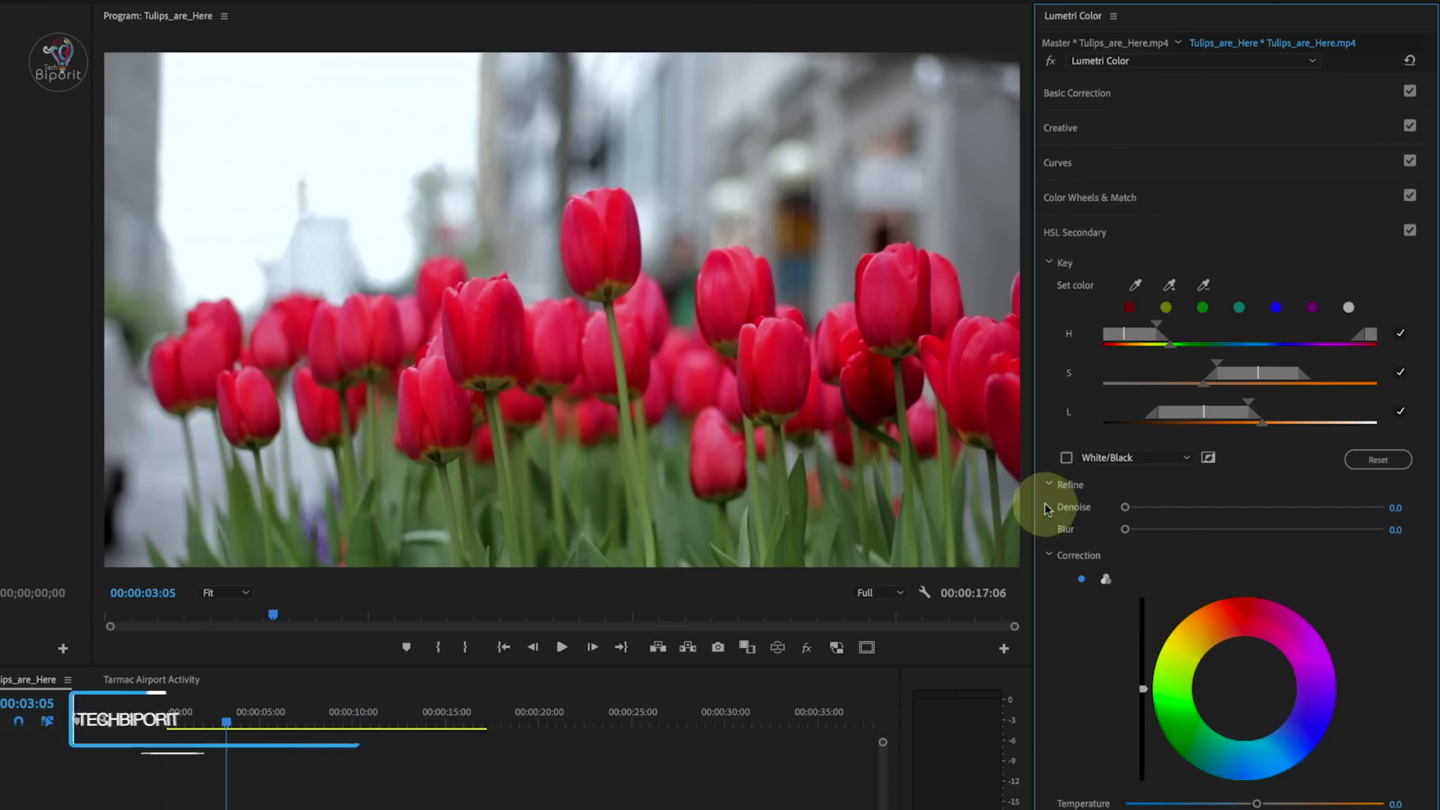
pyautogui.click(1066, 458)
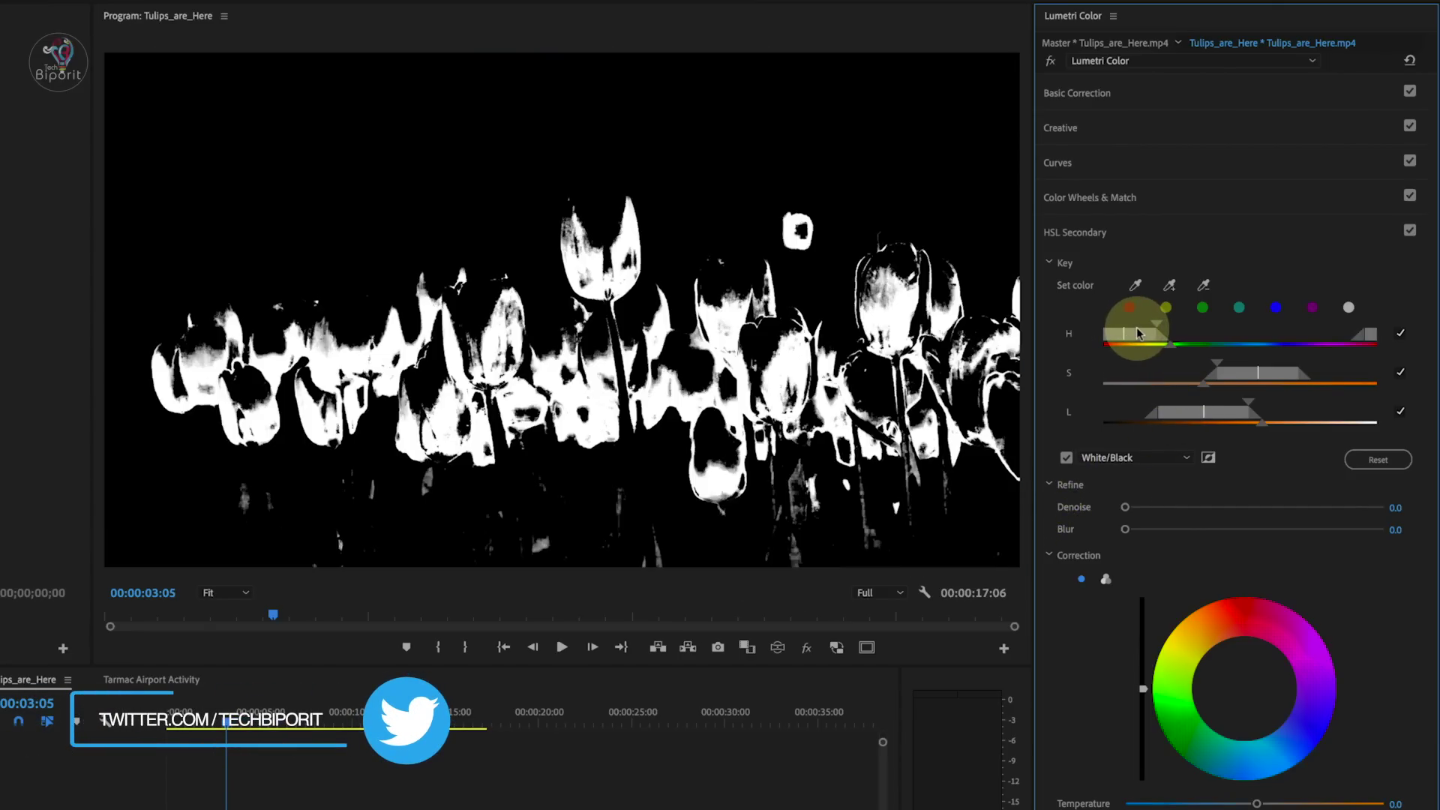
pyautogui.moveTo(1137, 328); pyautogui.dragTo(1131, 330)
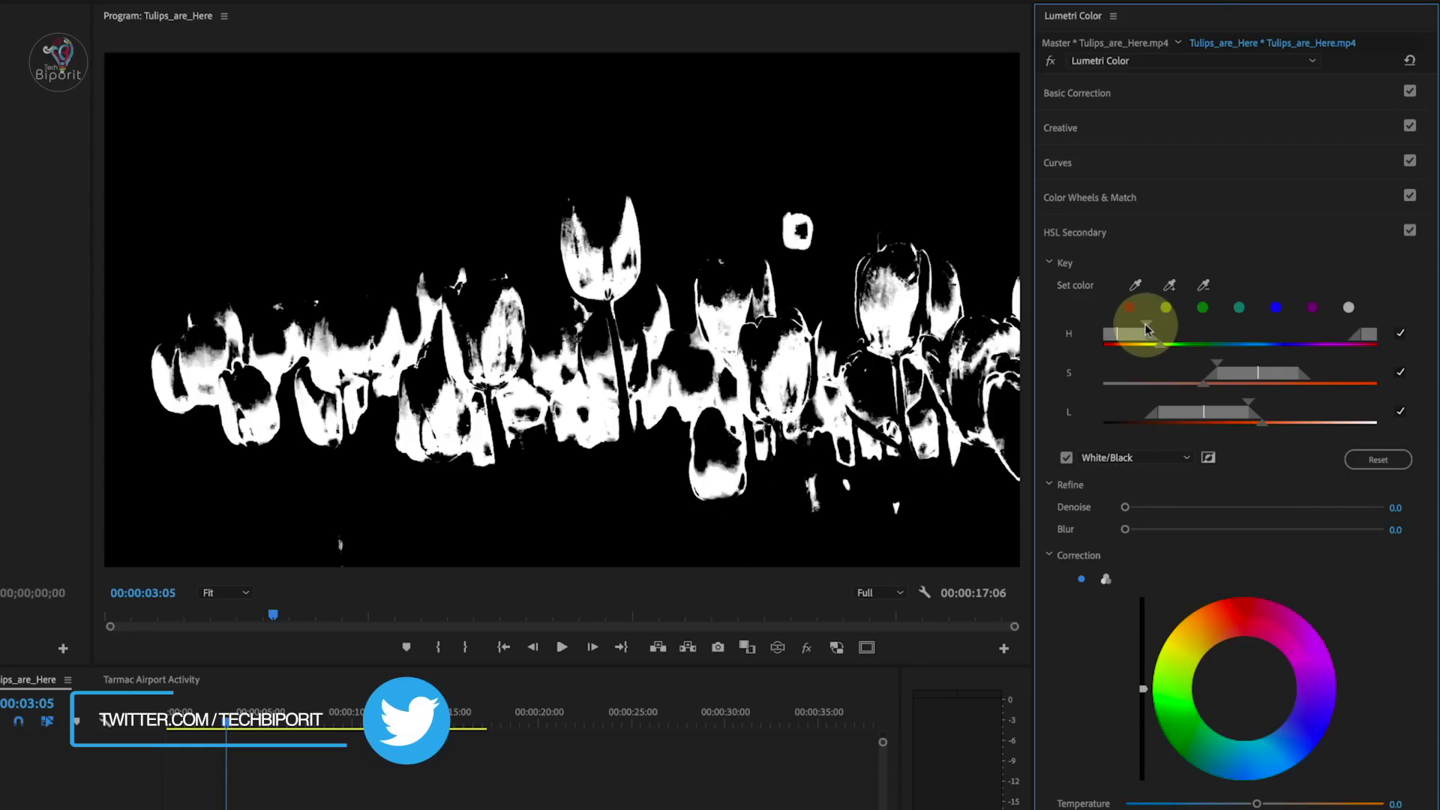
pyautogui.moveTo(1149, 326)
pyautogui.mouseDown()
pyautogui.moveTo(1137, 326)
pyautogui.moveTo(1164, 347)
pyautogui.moveTo(1122, 340)
pyautogui.mouseUp()
# - Widen the saturation and lightness ranges until the tulips form a solid white matte
pyautogui.click(1229, 375)
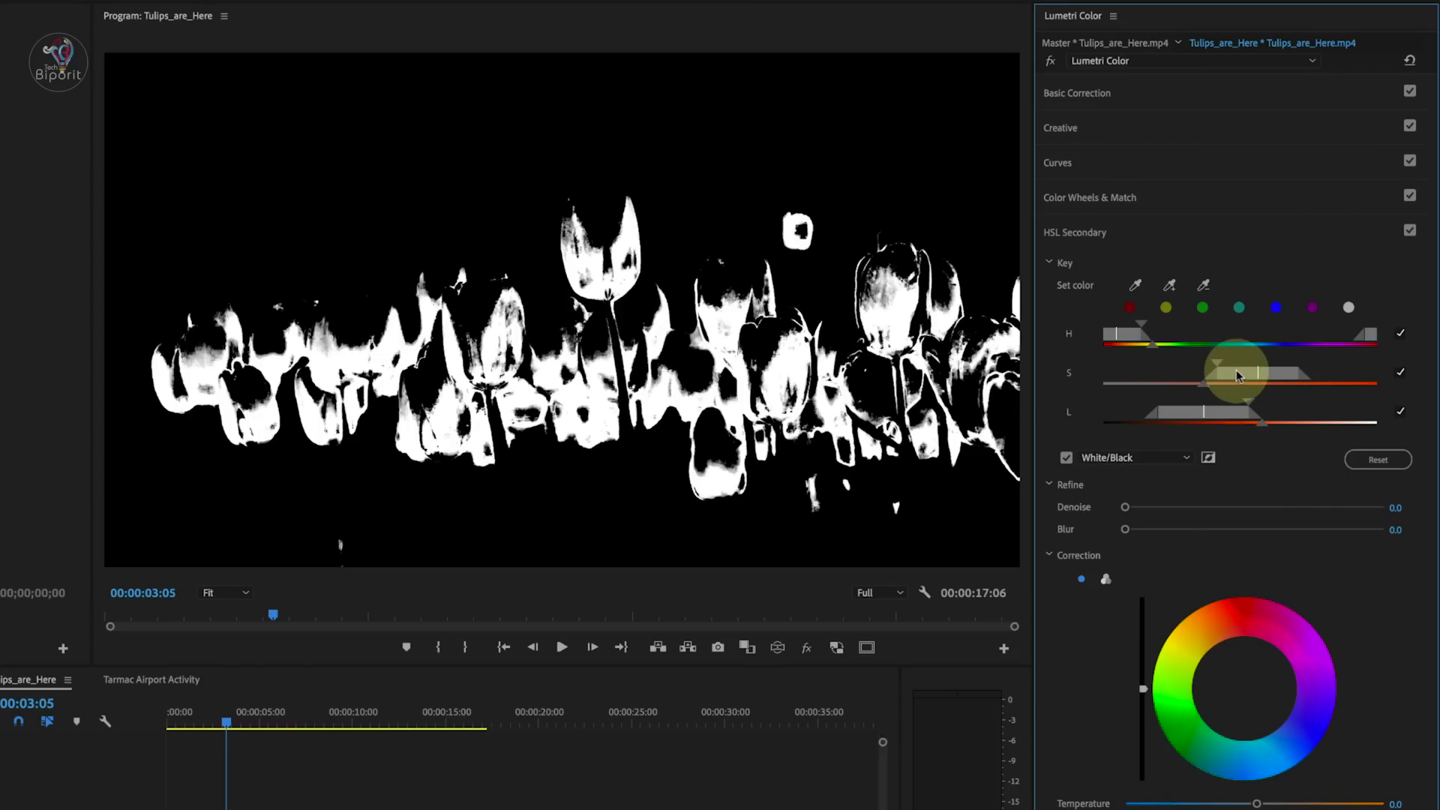
pyautogui.moveTo(1238, 375)
pyautogui.mouseDown()
pyautogui.moveTo(1182, 369)
pyautogui.moveTo(1215, 377)
pyautogui.moveTo(1190, 379)
pyautogui.mouseUp()
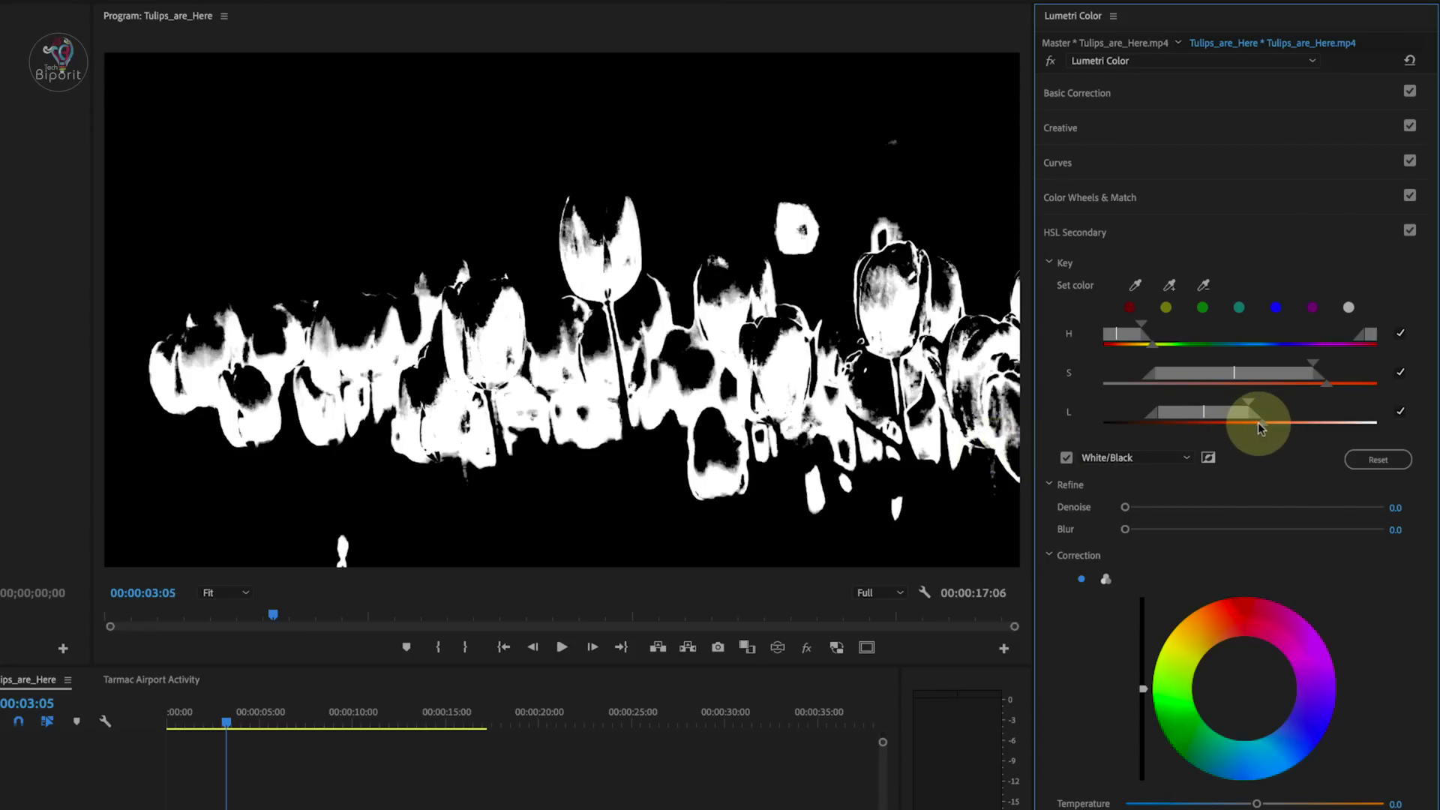
pyautogui.moveTo(1260, 428); pyautogui.dragTo(1282, 425)
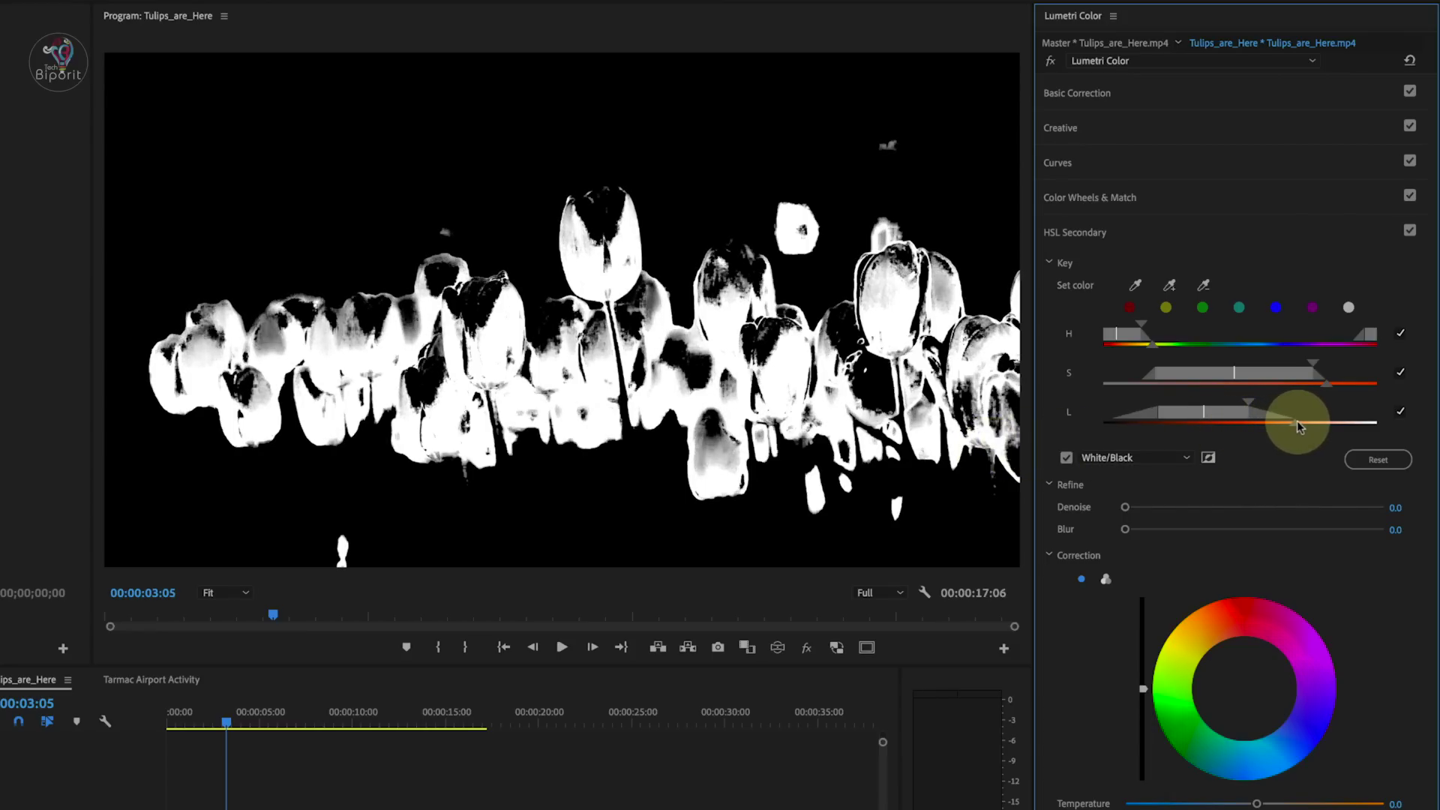
pyautogui.moveTo(1280, 427)
pyautogui.mouseDown()
pyautogui.moveTo(1308, 420)
pyautogui.moveTo(1275, 400)
pyautogui.moveTo(1241, 415)
pyautogui.mouseUp()
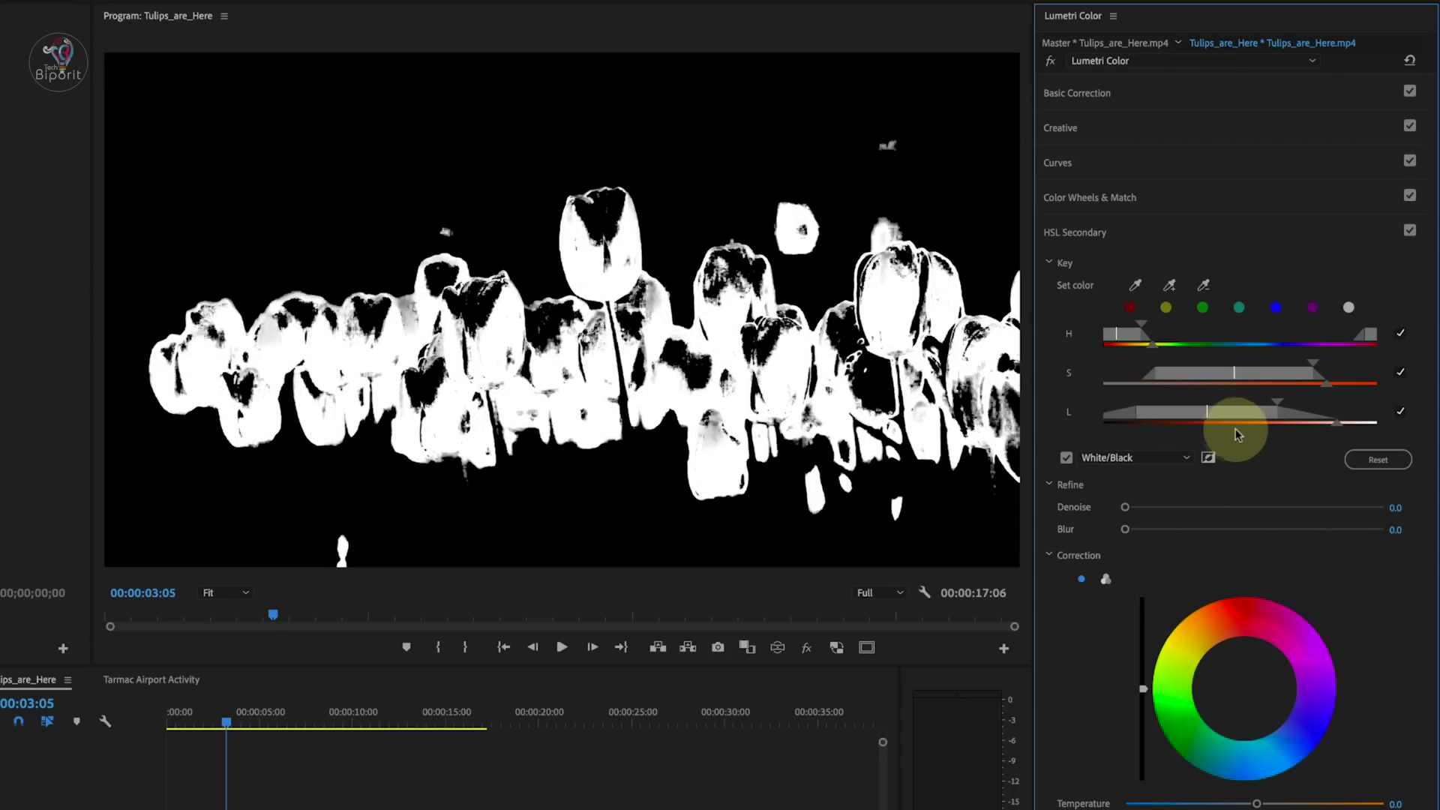
pyautogui.moveTo(1288, 378); pyautogui.dragTo(1159, 384)
pyautogui.moveTo(1270, 405); pyautogui.dragTo(1260, 427)
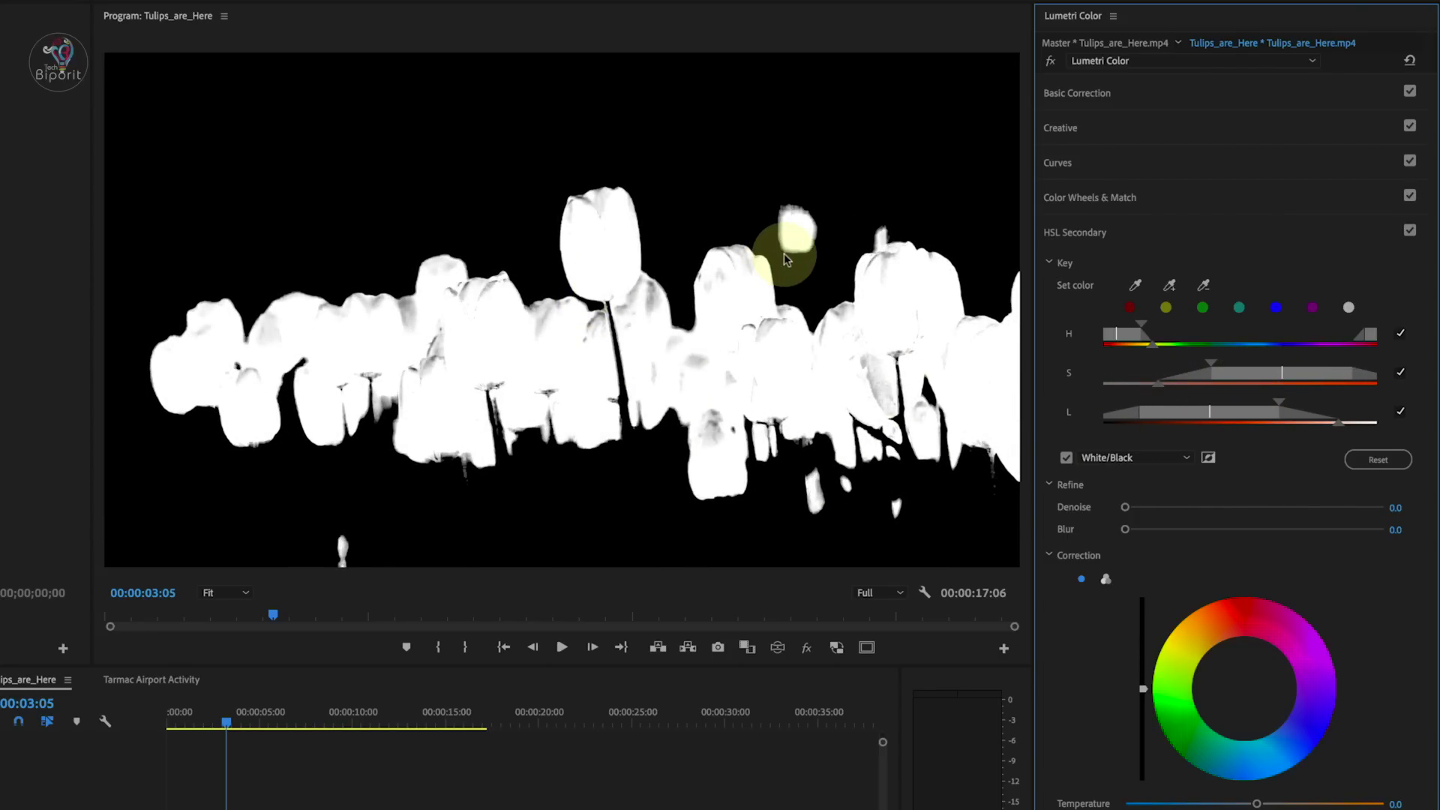
# - Switch the matte preview to Color/Gray
pyautogui.click(1067, 459)
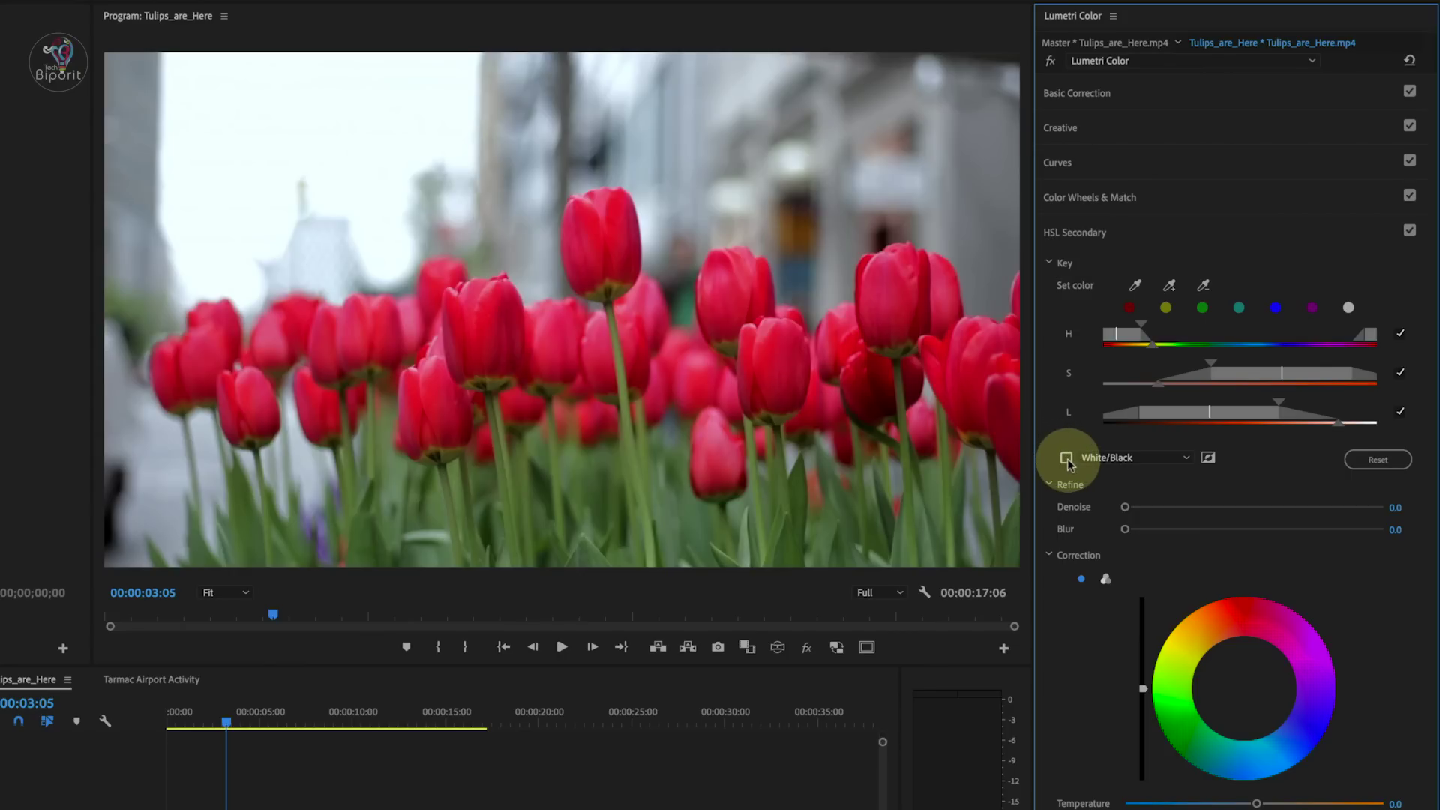
pyautogui.click(1067, 458)
pyautogui.click(1125, 459)
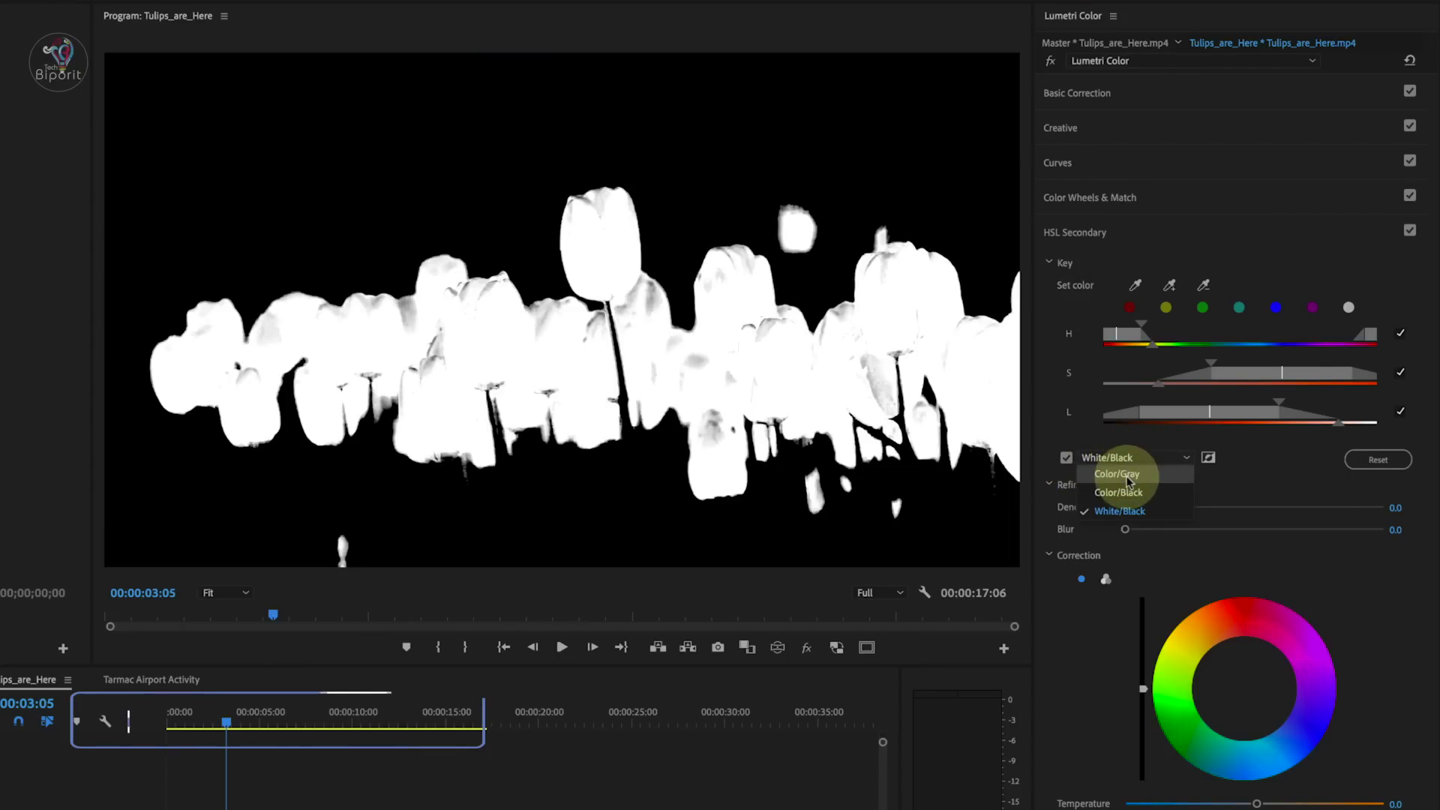
pyautogui.click(1122, 474)
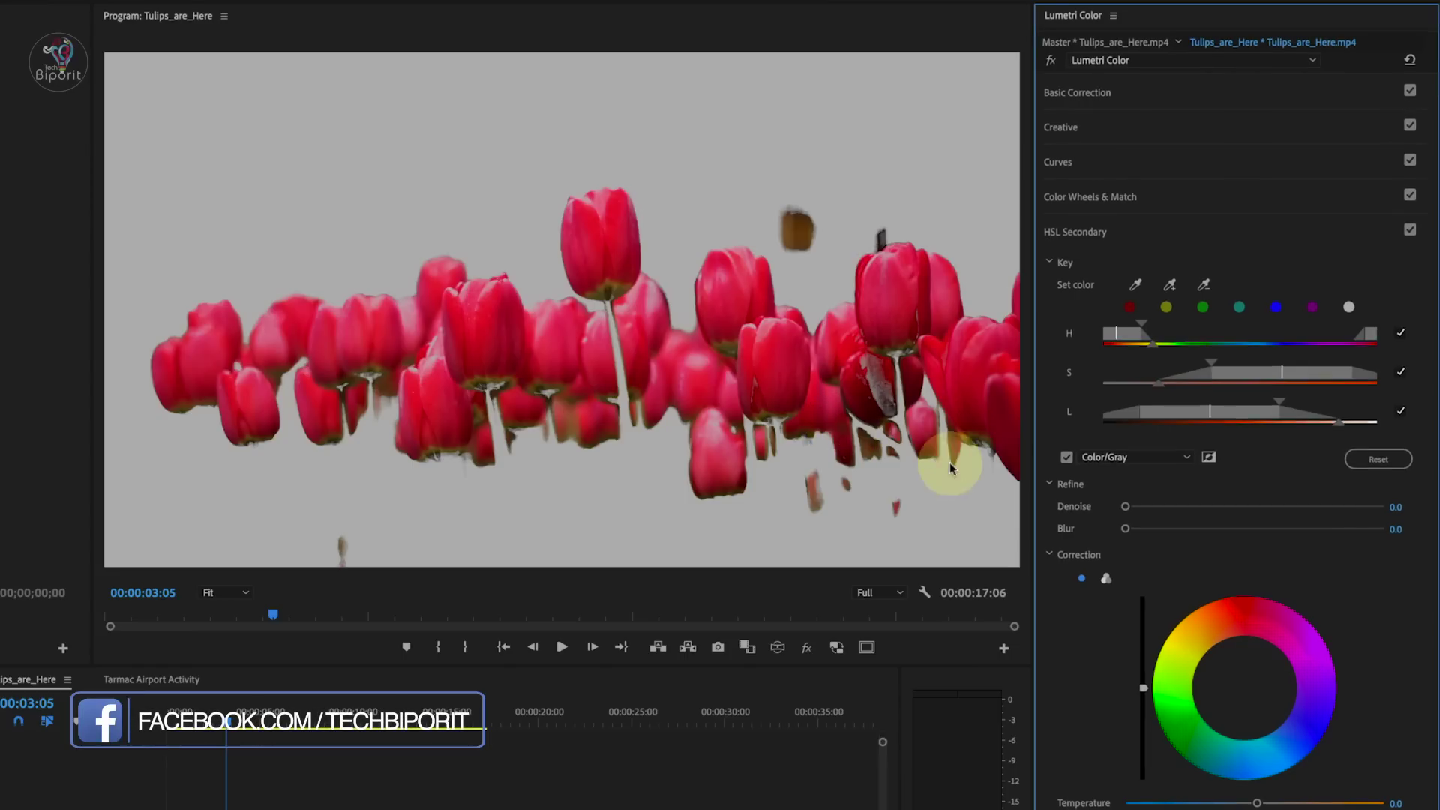
pyautogui.scroll(-4, 1223, 547)
pyautogui.scroll(-2, 1239, 474)
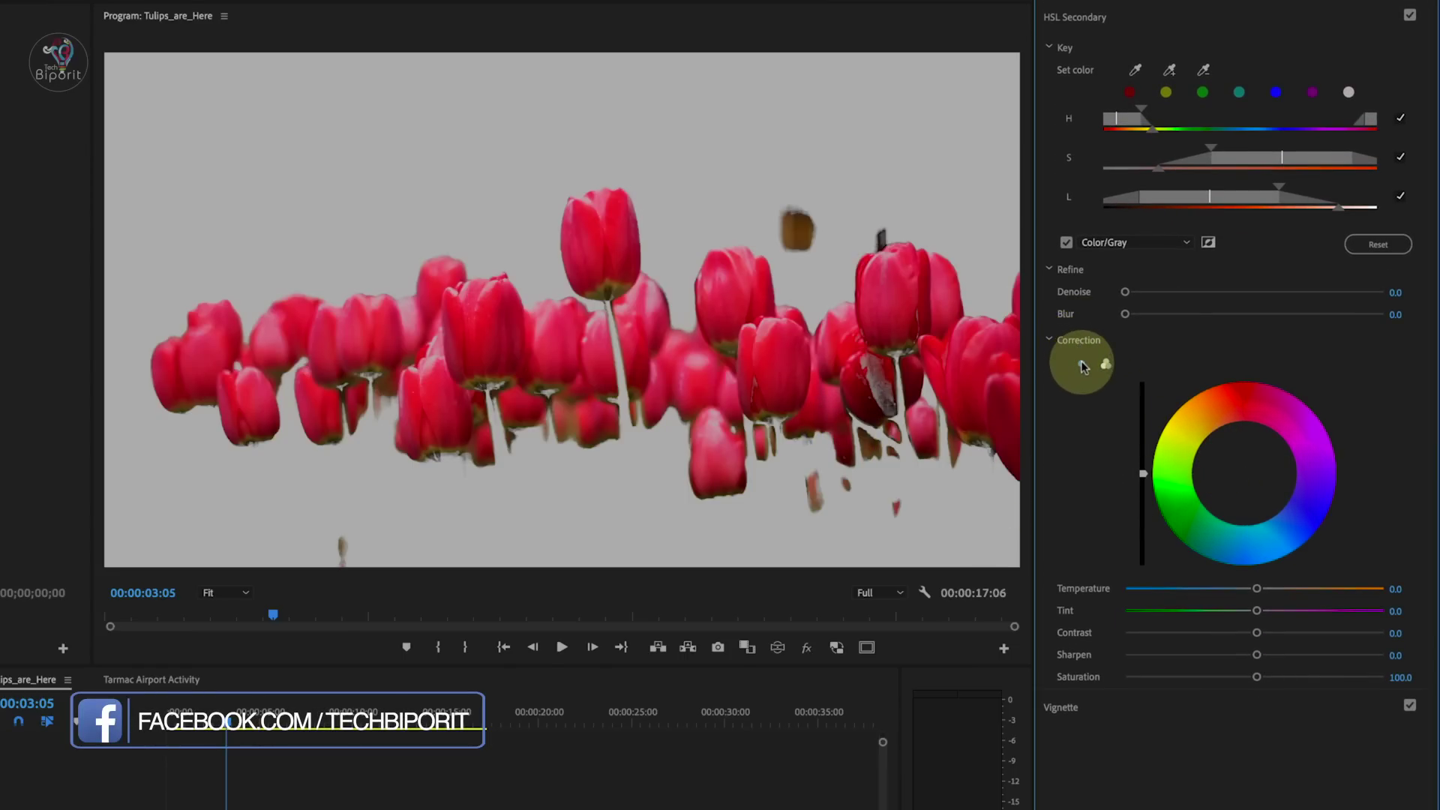
# - Use three-way correction wheels toward magenta, with Temperature -41.6 and Tint 36.4
pyautogui.click(1109, 365)
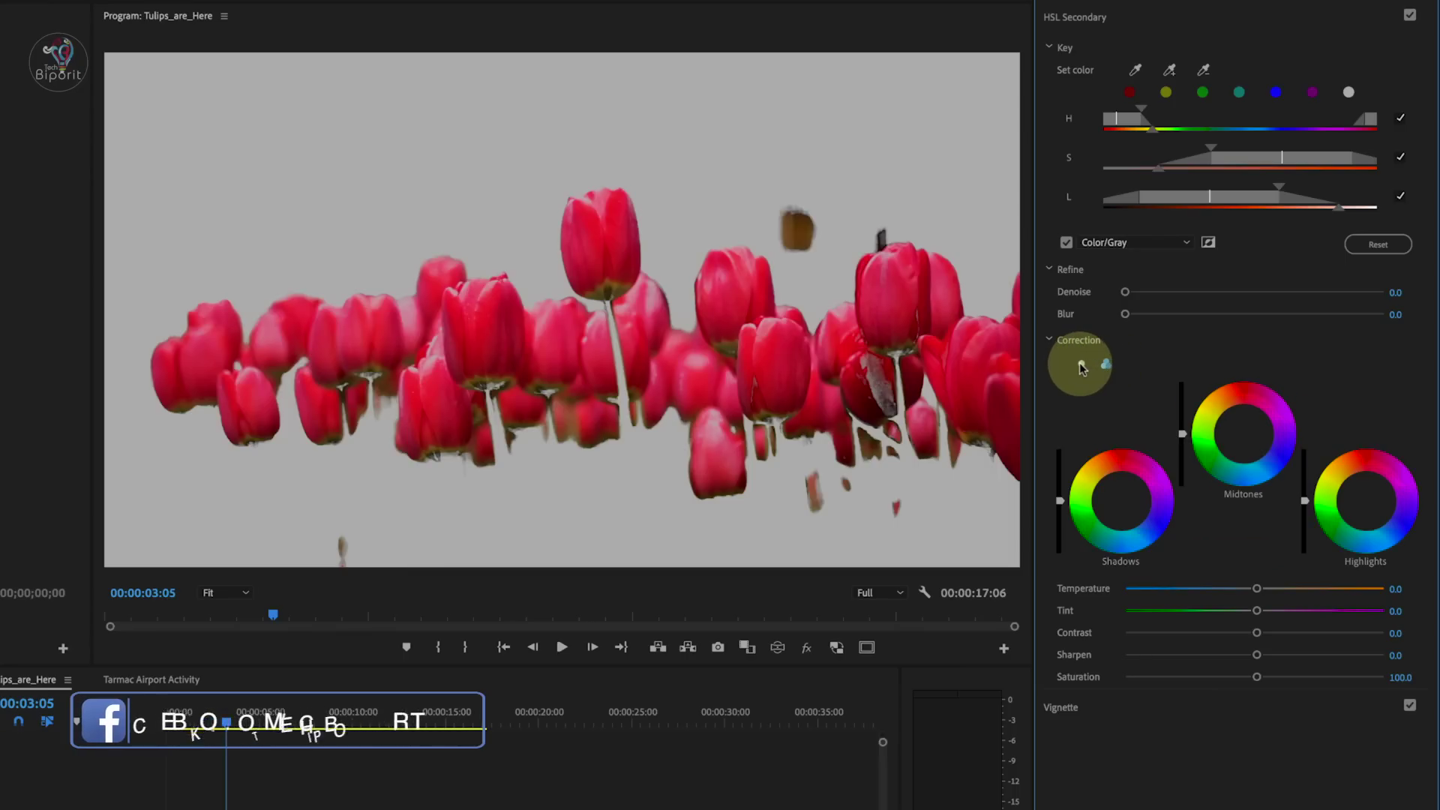
pyautogui.click(1082, 366)
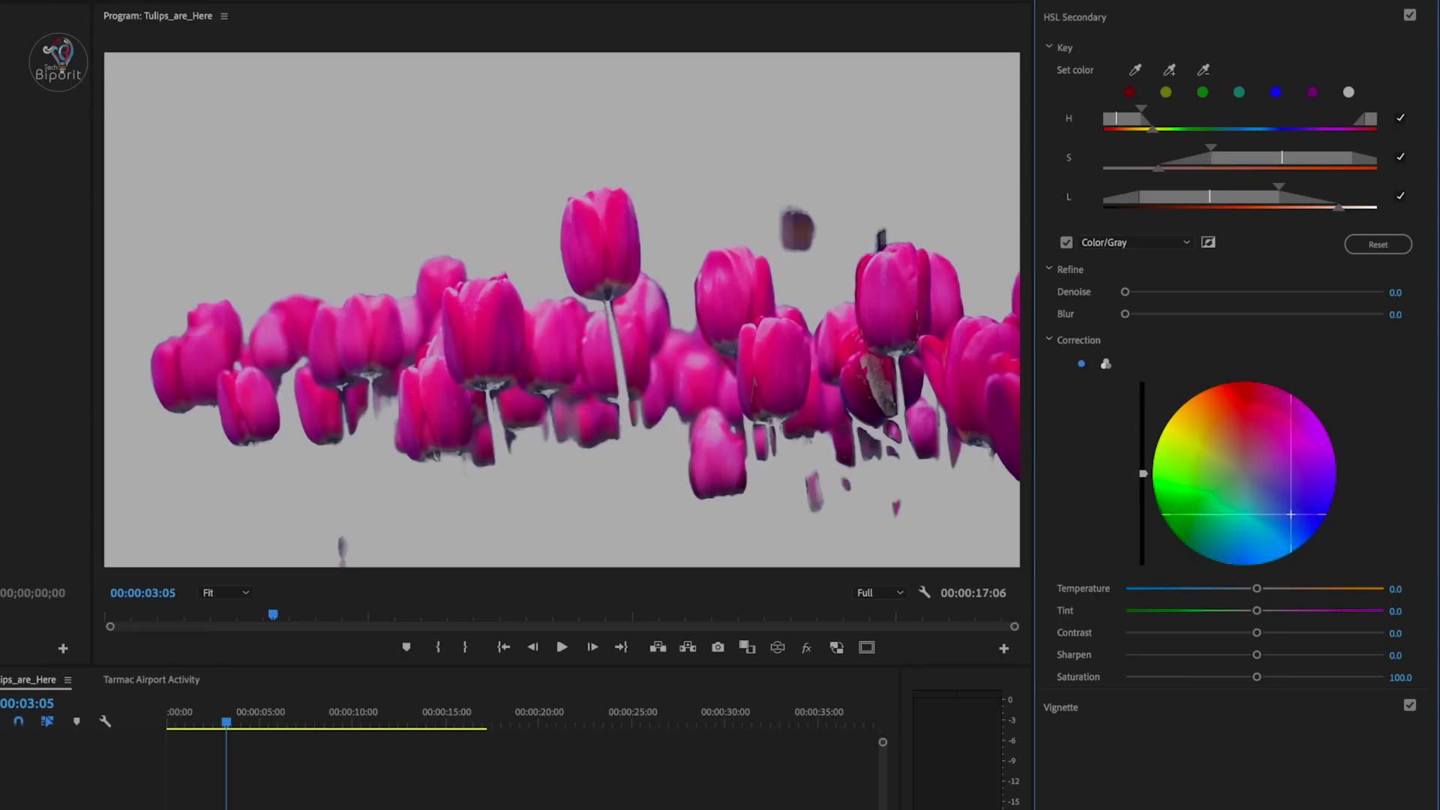
pyautogui.click(1106, 365)
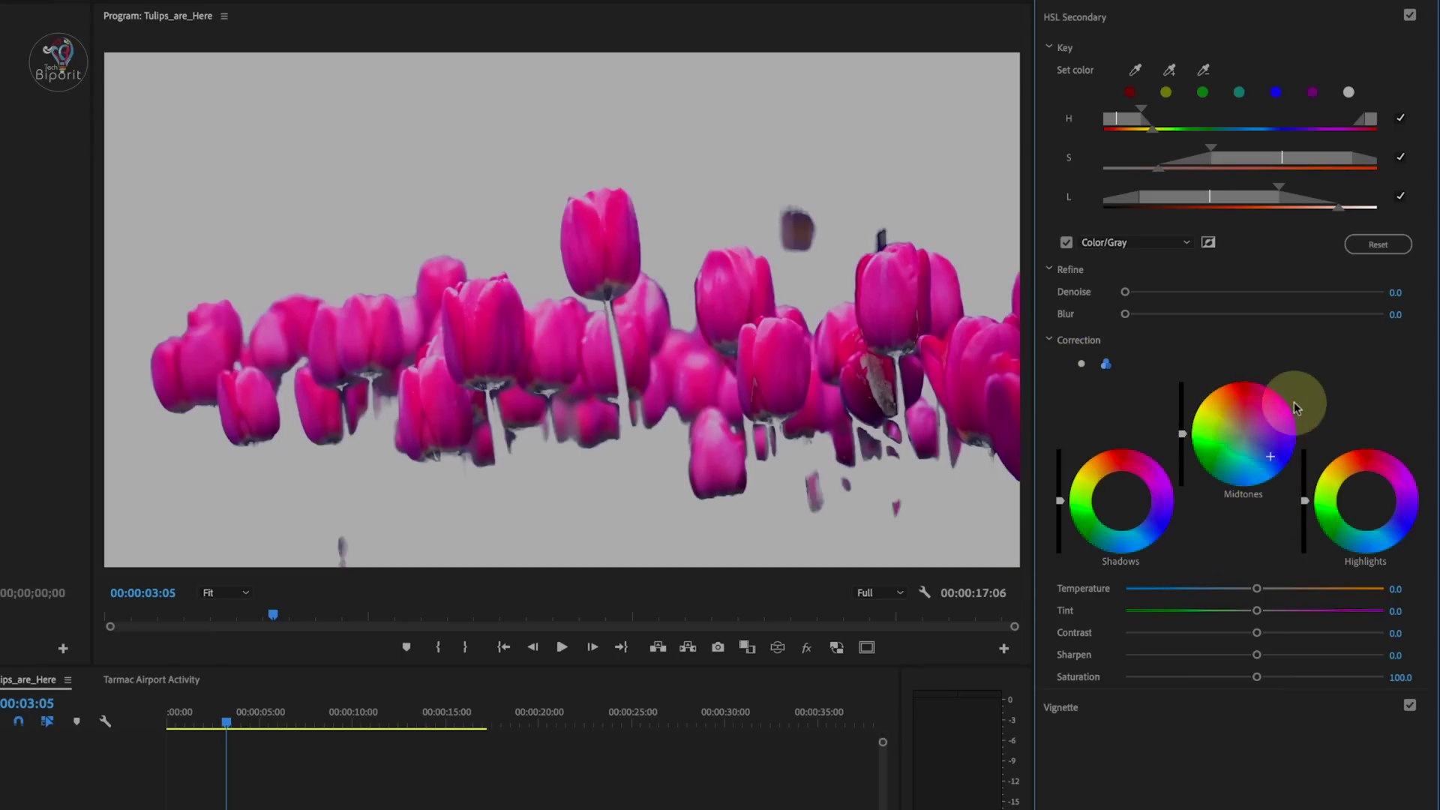
pyautogui.click(1118, 501)
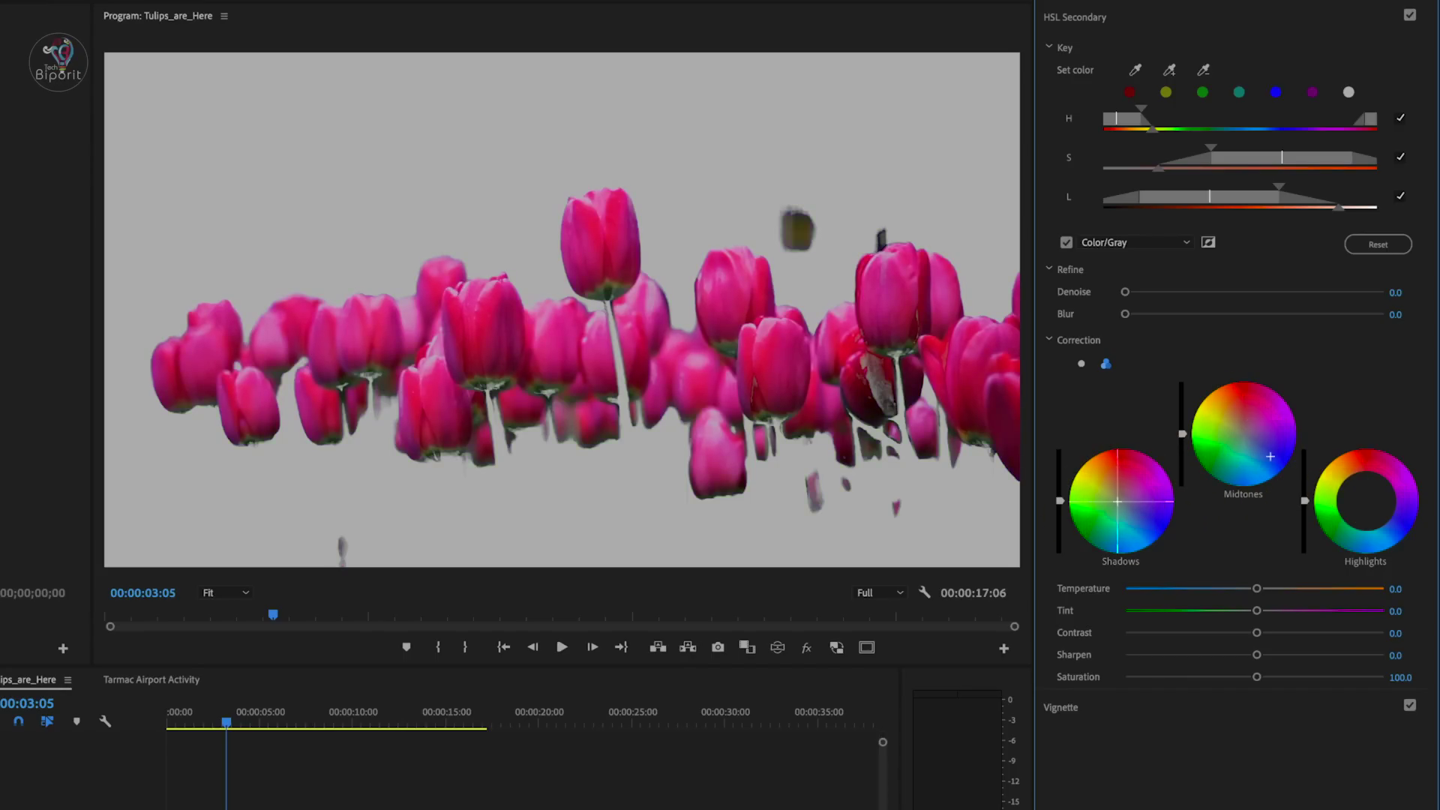
pyautogui.click(1359, 488)
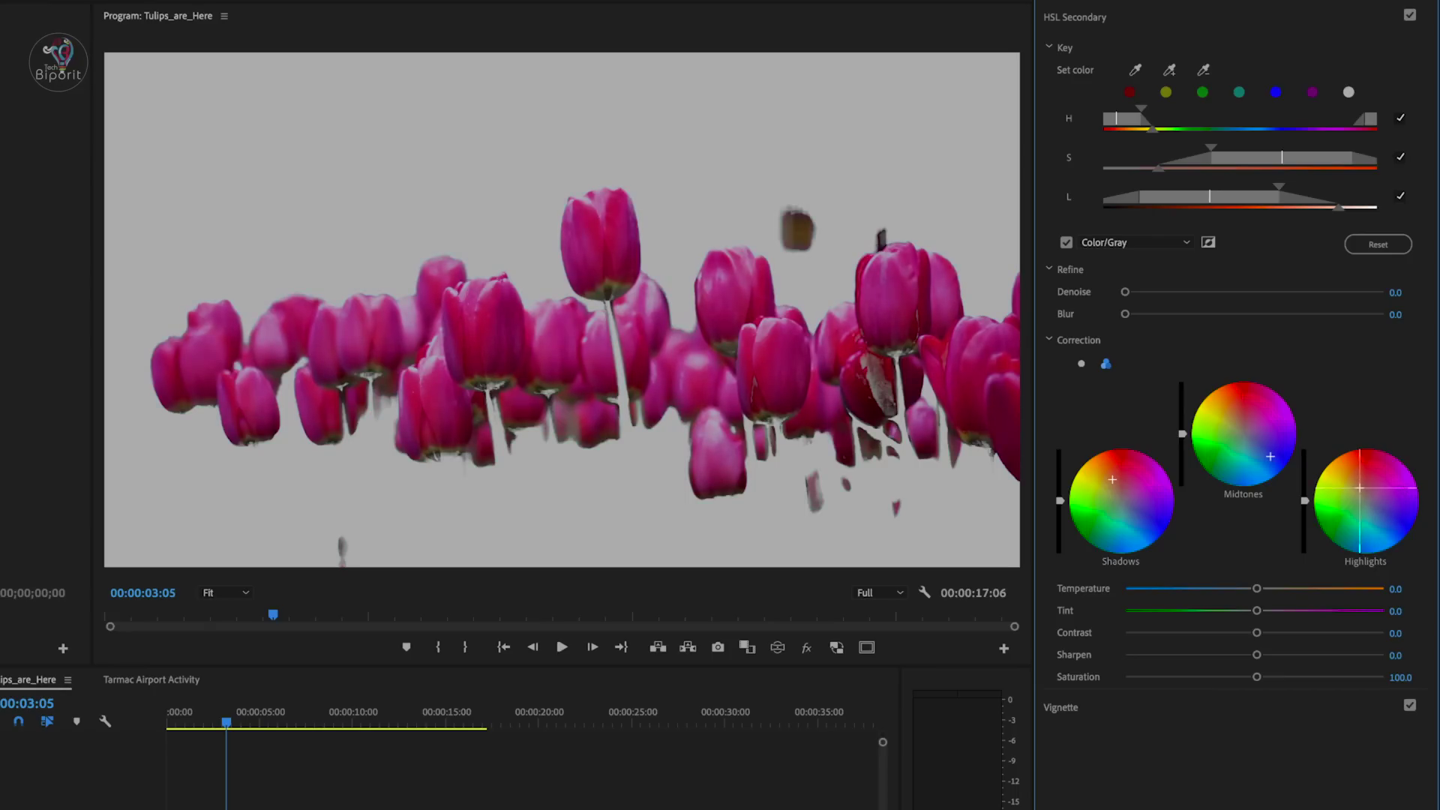
pyautogui.moveTo(1256, 588)
pyautogui.mouseDown()
pyautogui.moveTo(1193, 589)
pyautogui.moveTo(1292, 620)
pyautogui.moveTo(1284, 655)
pyautogui.mouseUp()
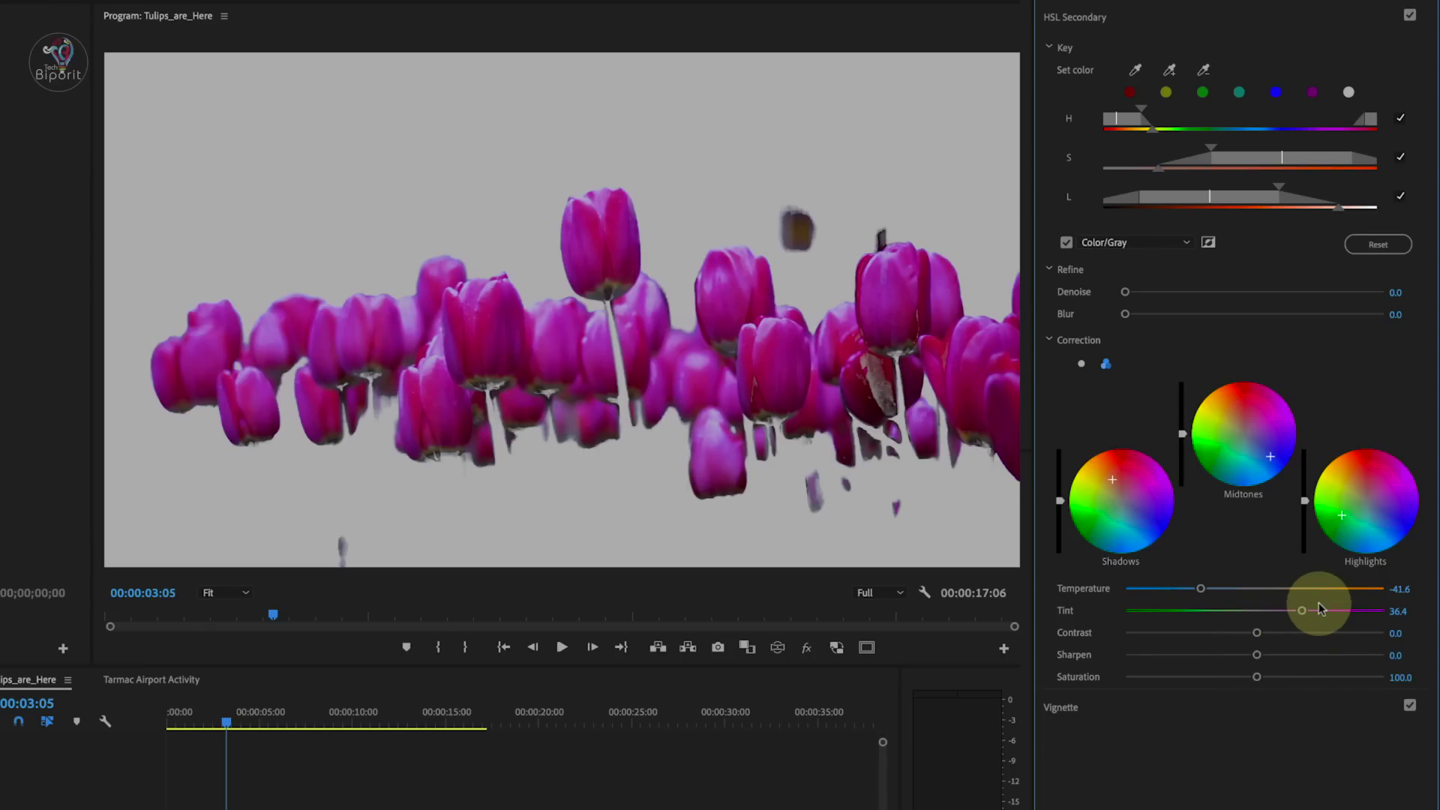
# - Zoom the program preview to 200% to inspect the tulip edges
pyautogui.click(1051, 270)
pyautogui.click(1051, 270)
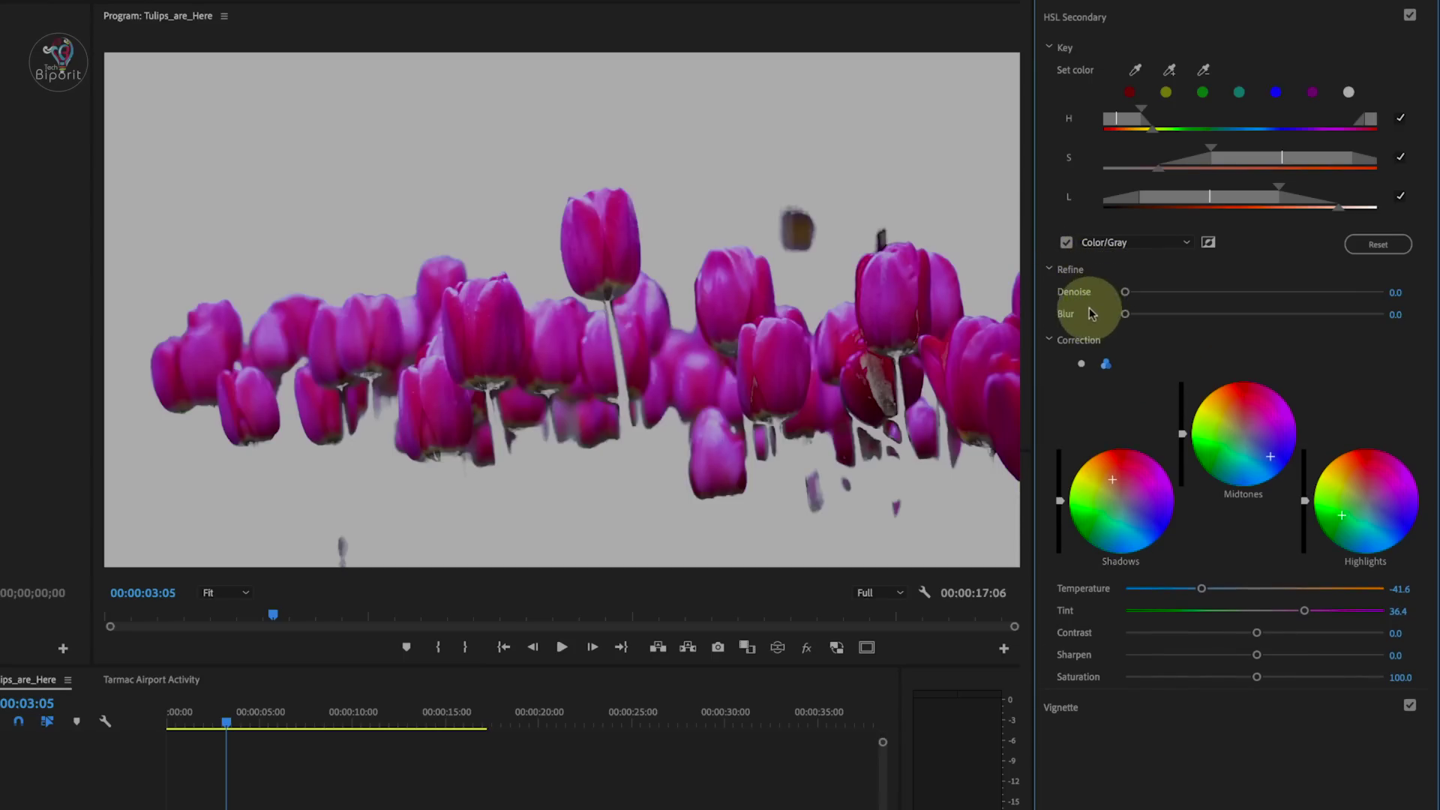
pyautogui.click(218, 593)
pyautogui.click(222, 725)
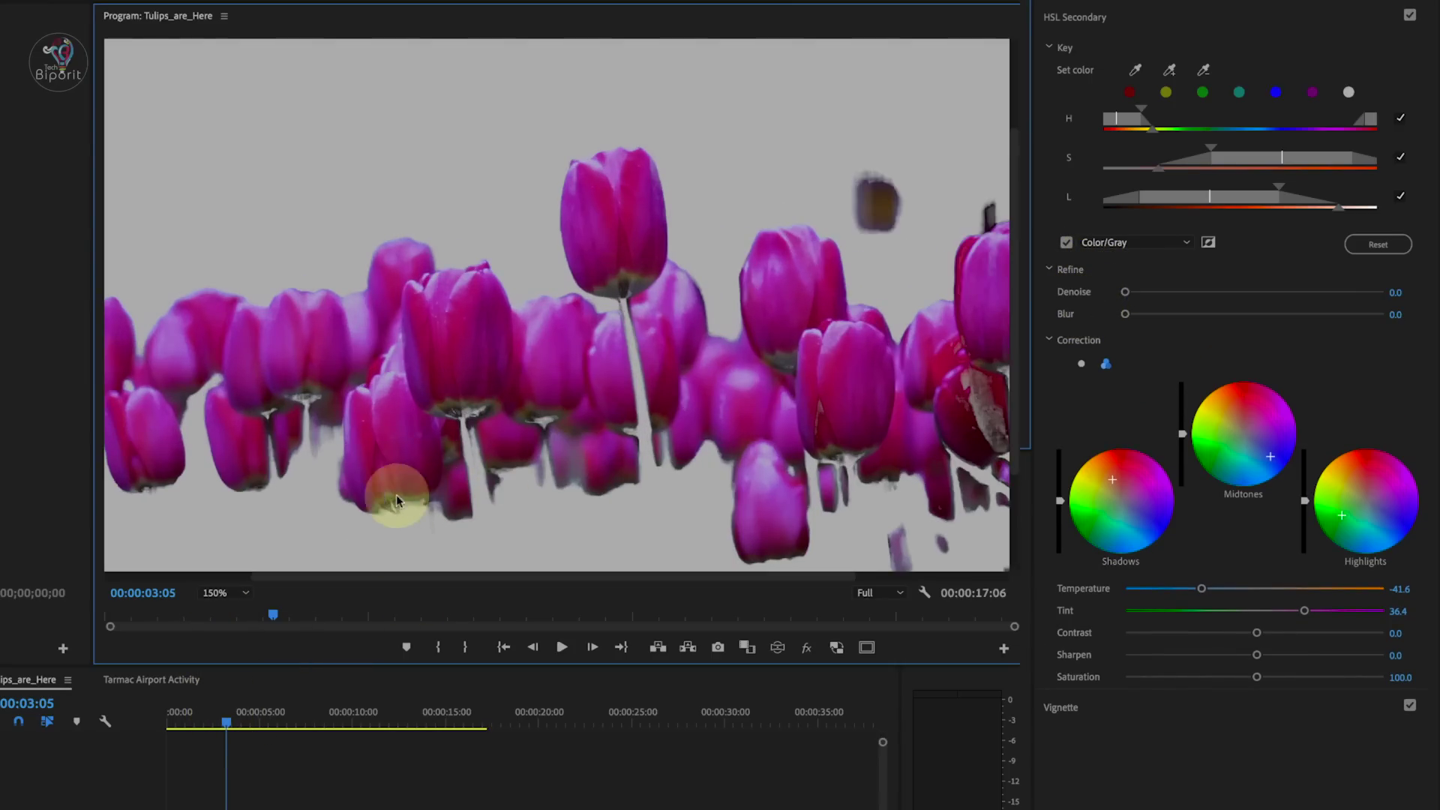
pyautogui.click(223, 593)
pyautogui.click(225, 744)
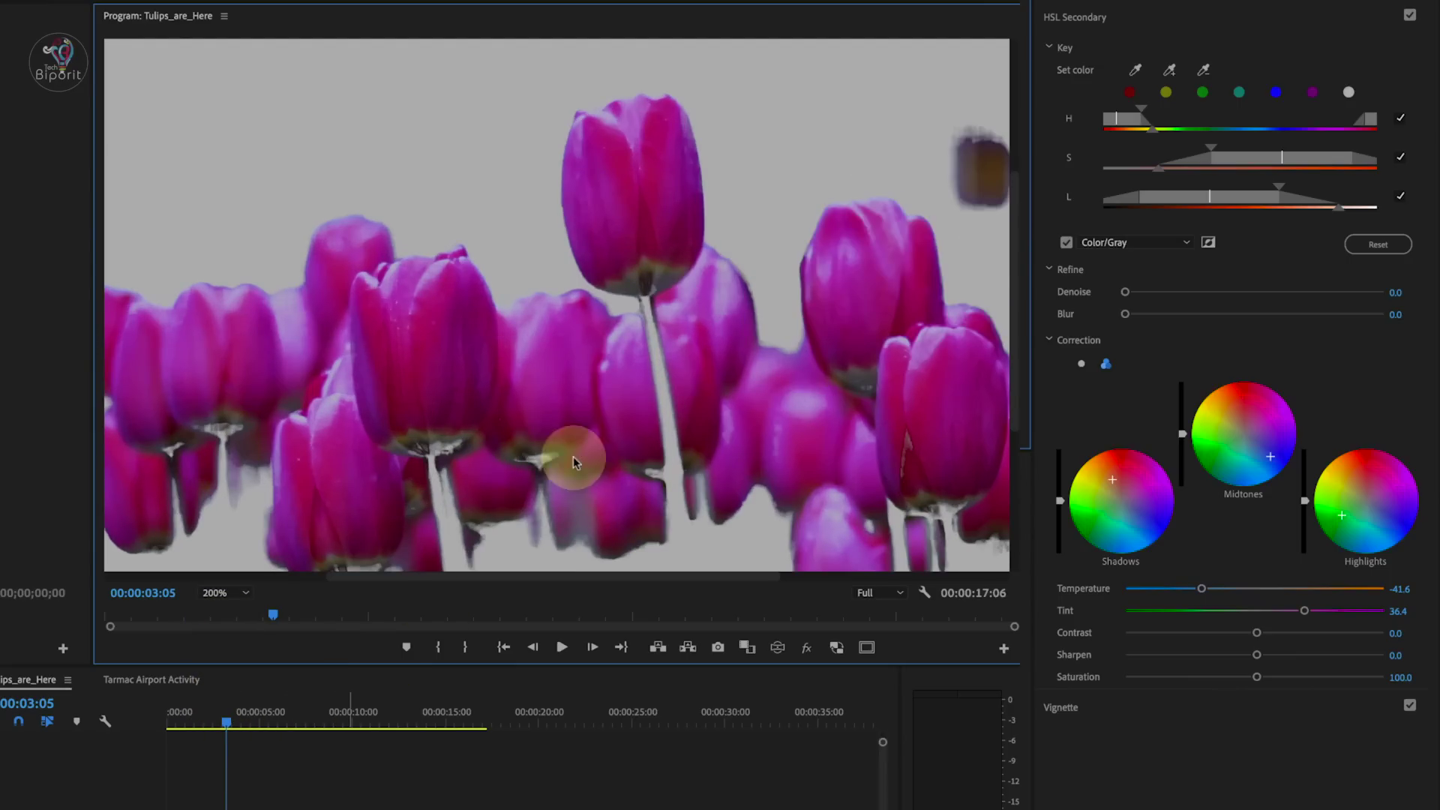
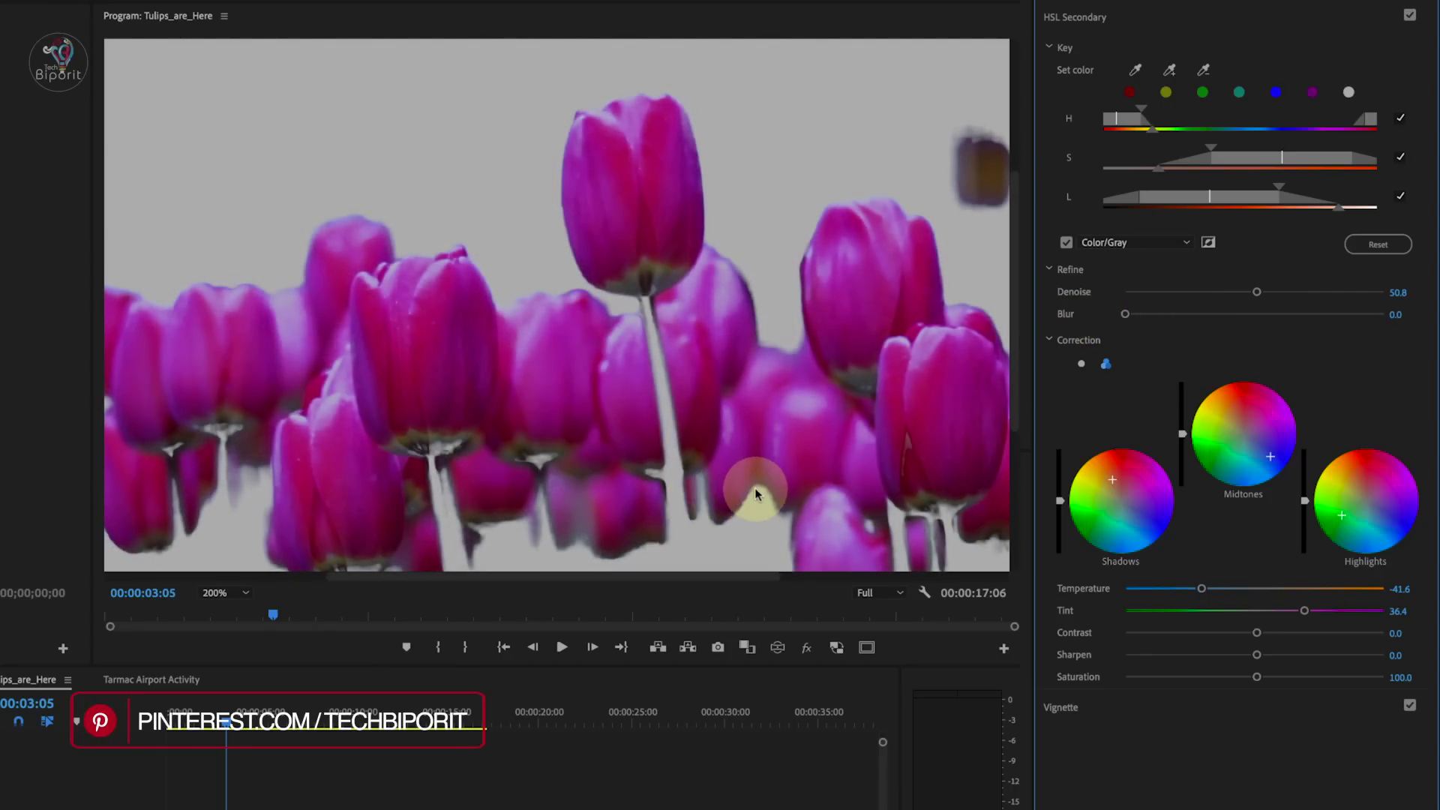
# - Set the tulip key's Refine Blur to 2.1 and compare it in Color/Gray preview
pyautogui.moveTo(1125, 314); pyautogui.dragTo(1129, 315)
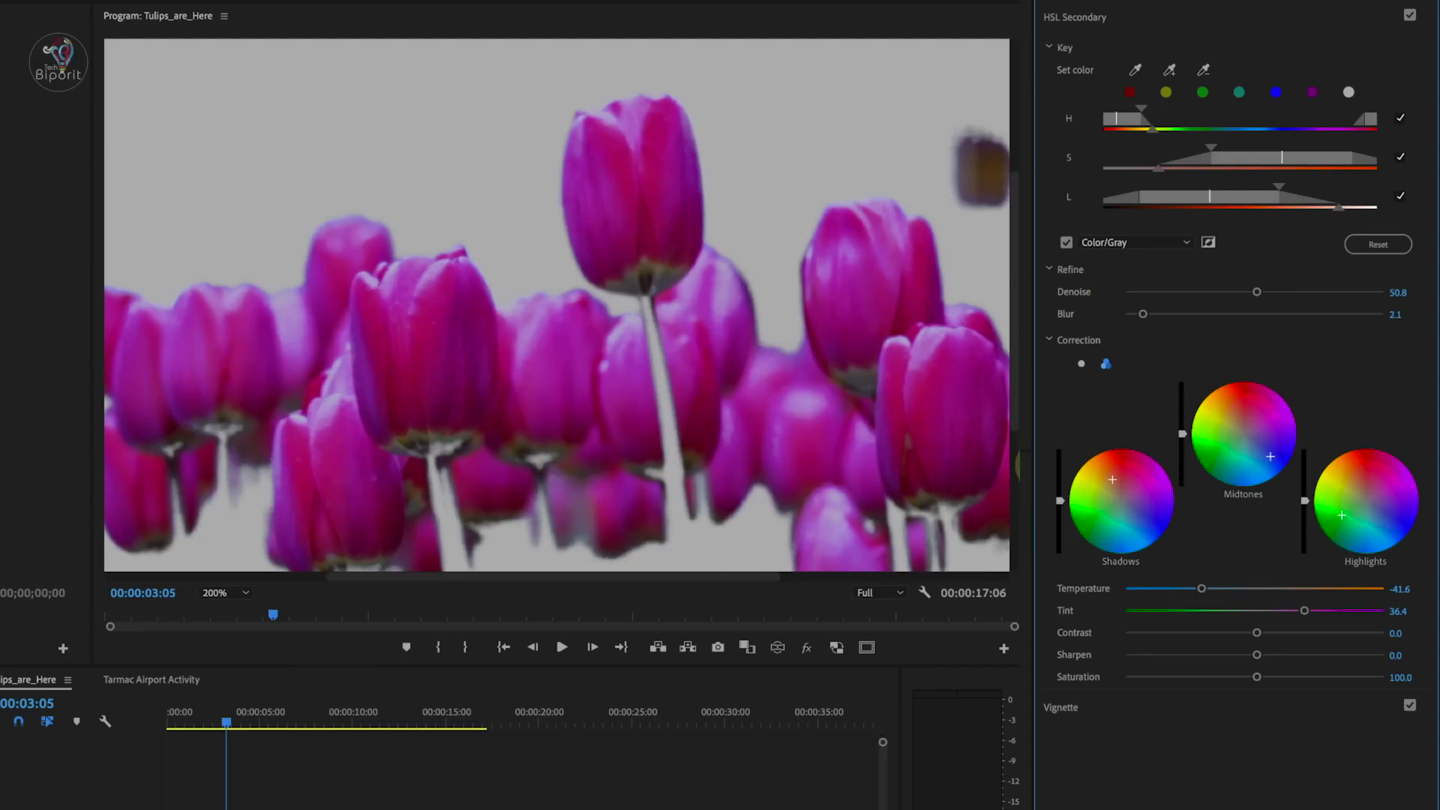
pyautogui.click(1066, 242)
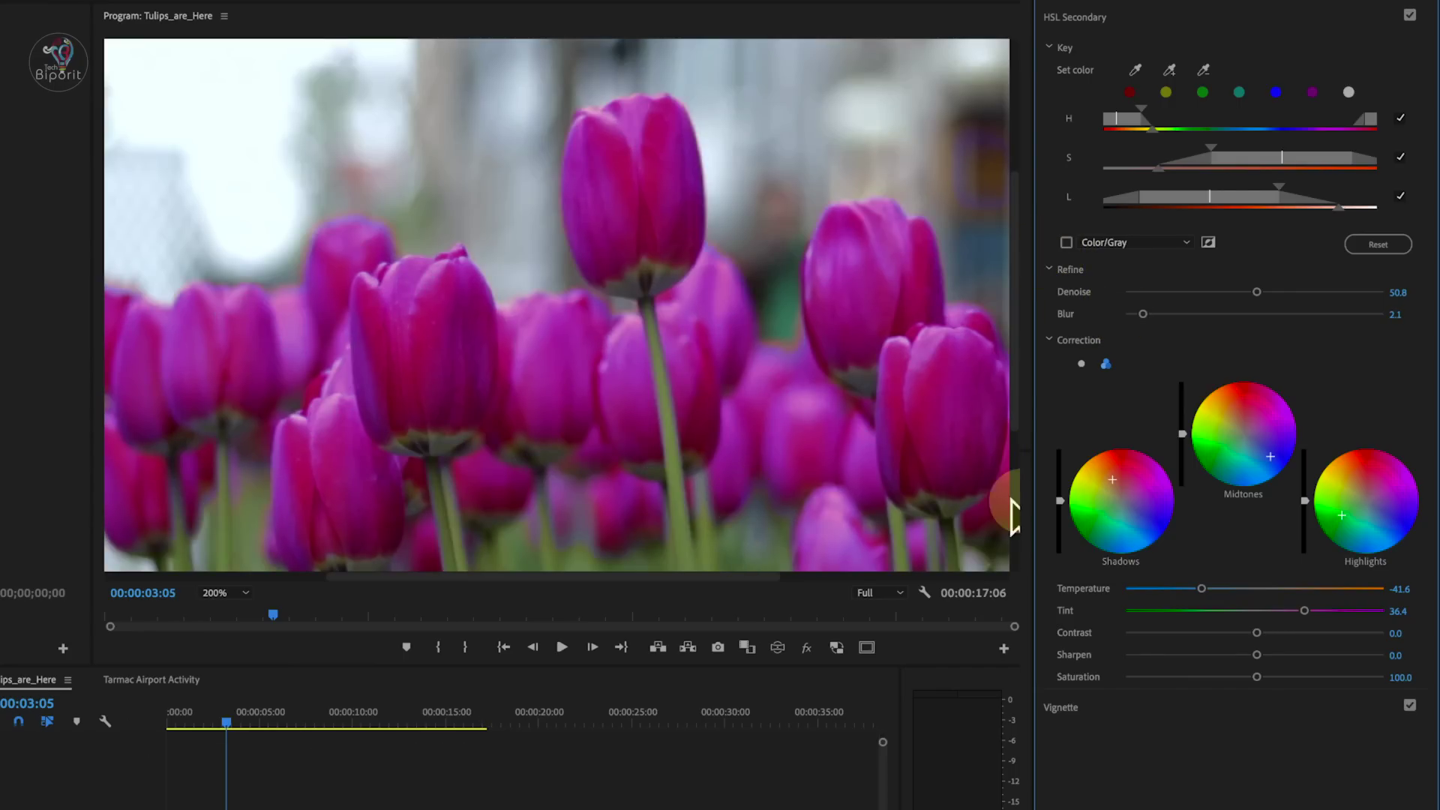
pyautogui.moveTo(1142, 314); pyautogui.dragTo(1112, 317)
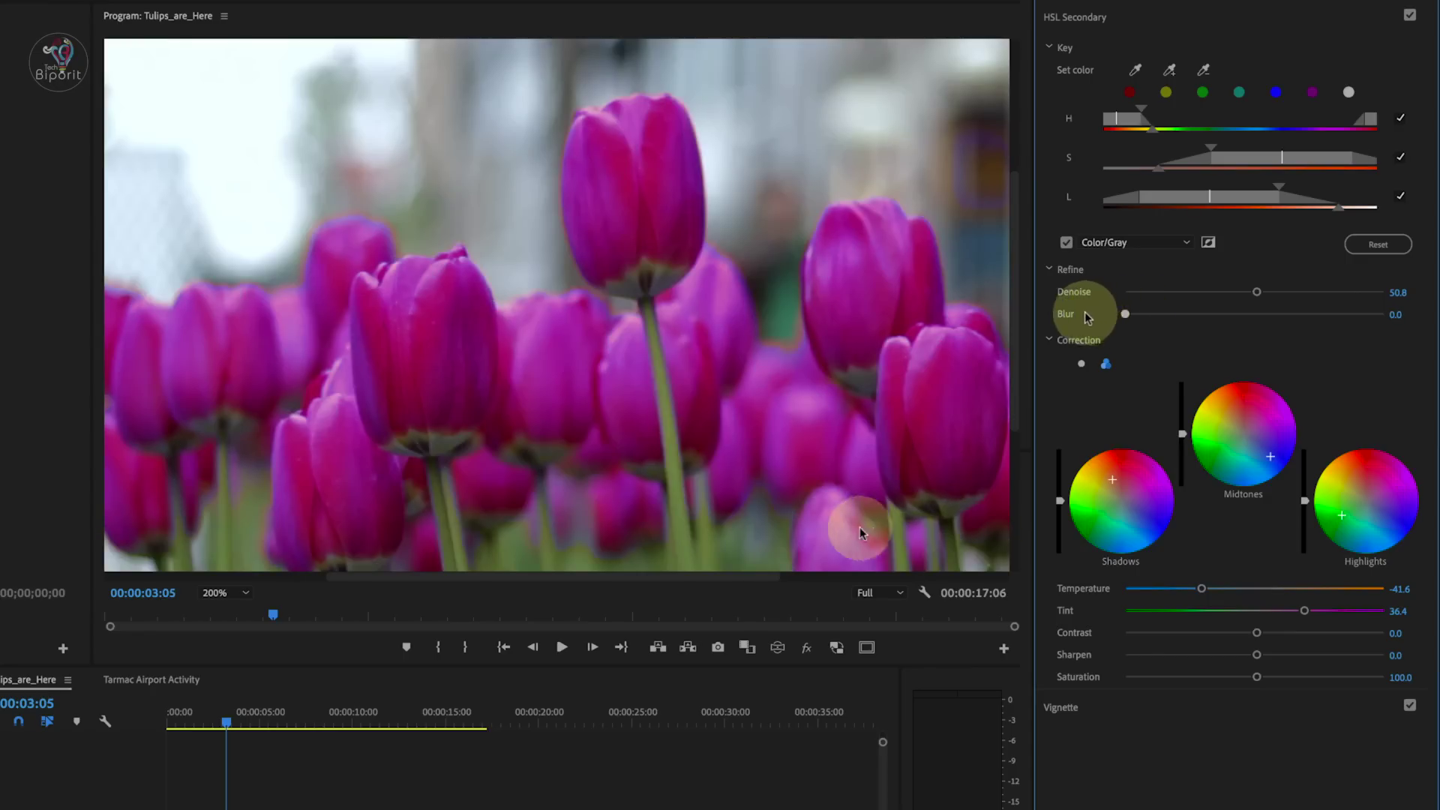
# - Fit the preview to the frame and raise the keyed tulips' saturation to 163.3
pyautogui.click(225, 593)
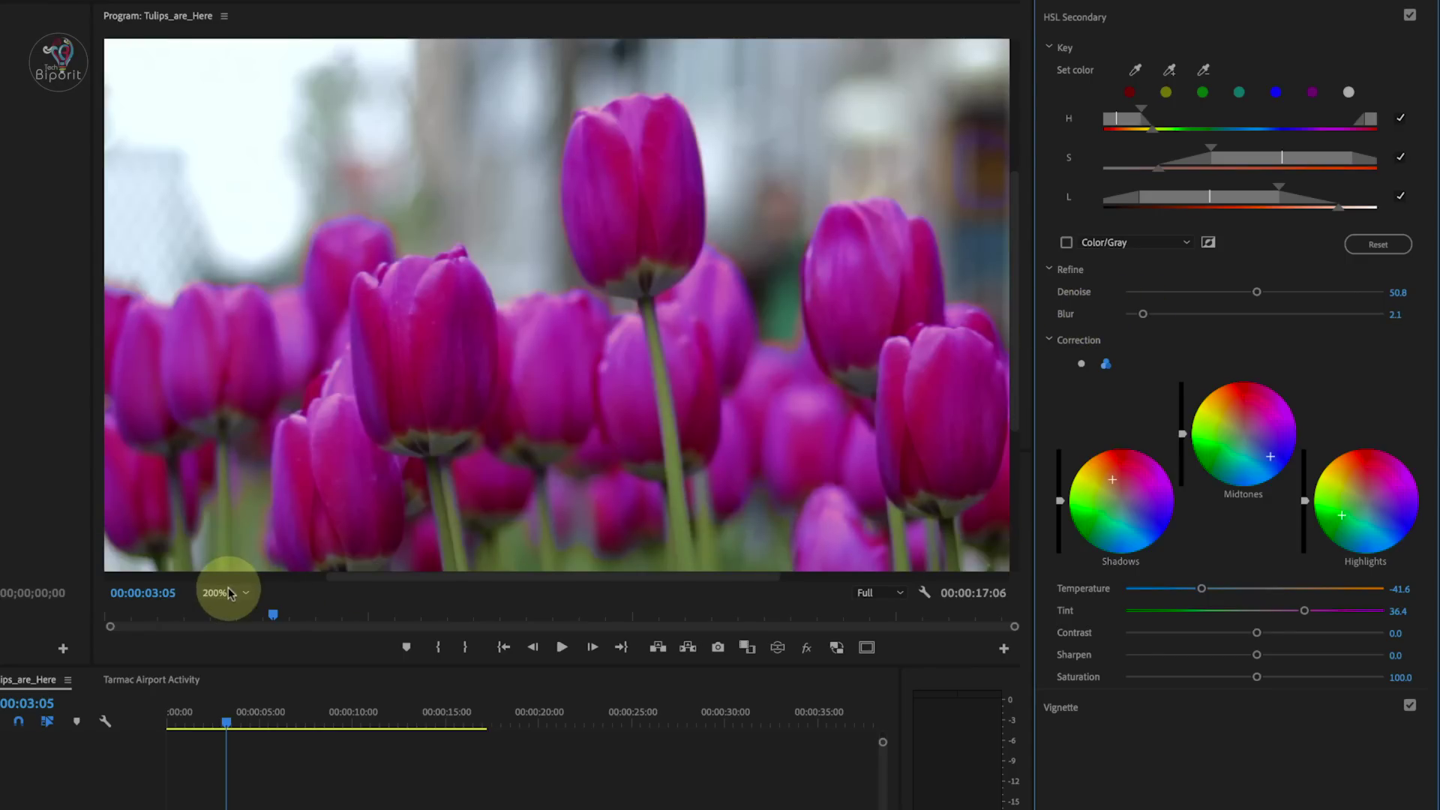
pyautogui.click(228, 609)
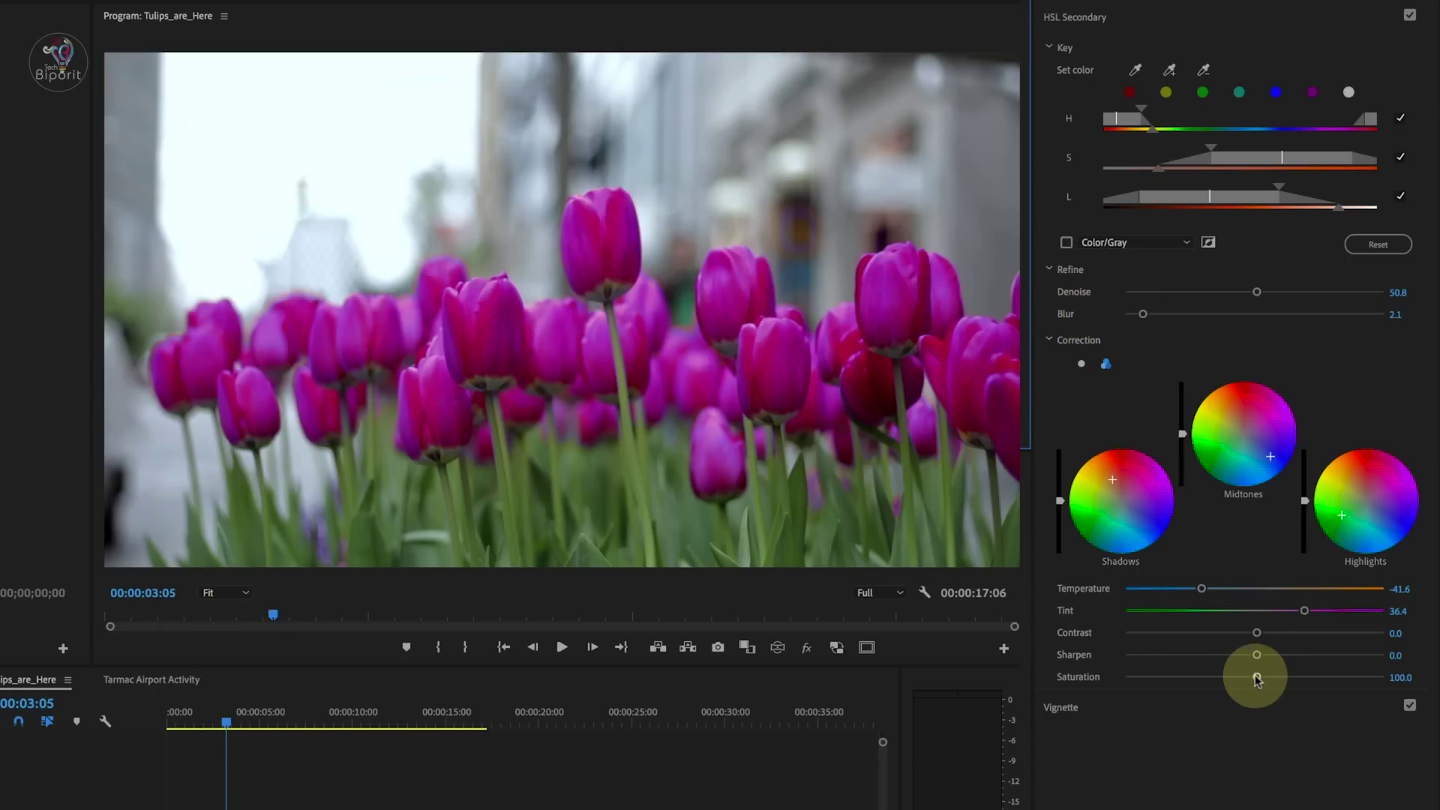
pyautogui.moveTo(1257, 677); pyautogui.dragTo(1335, 675)
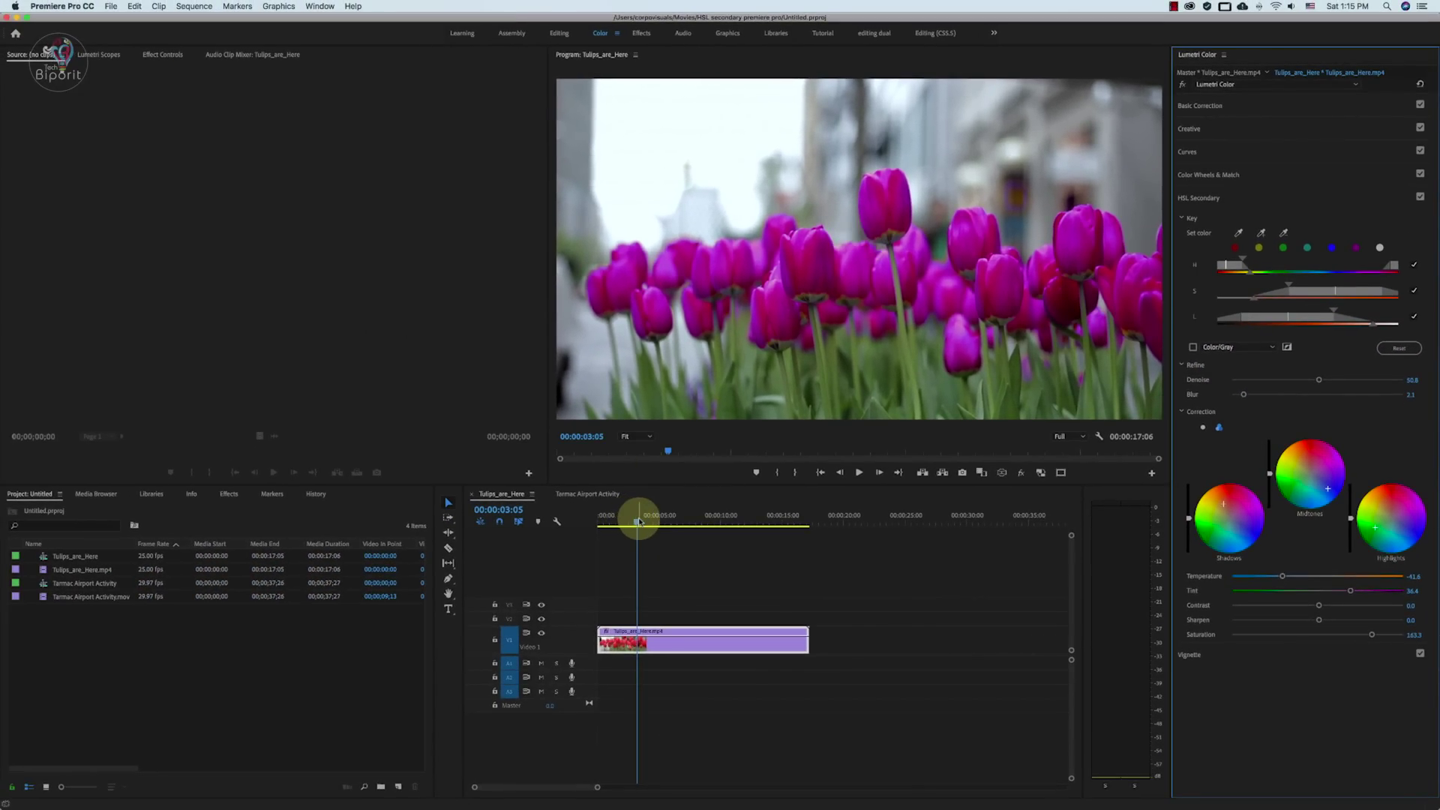
# - Select the tulip clip at its start and add a pen mask to its Lumetri Color effect in Effect Controls
pyautogui.moveTo(638, 521); pyautogui.dragTo(588, 521)
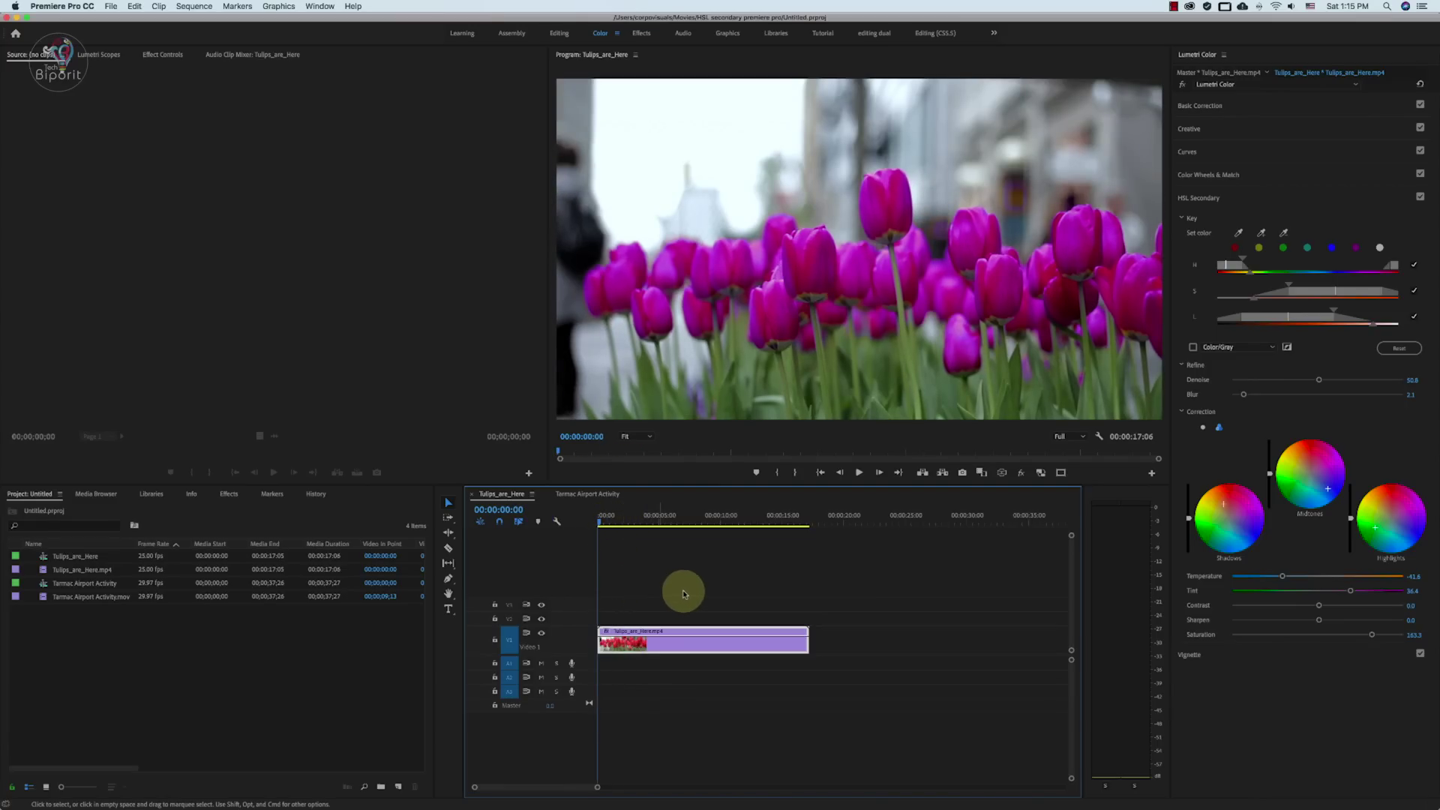
pyautogui.moveTo(676, 605); pyautogui.dragTo(653, 642)
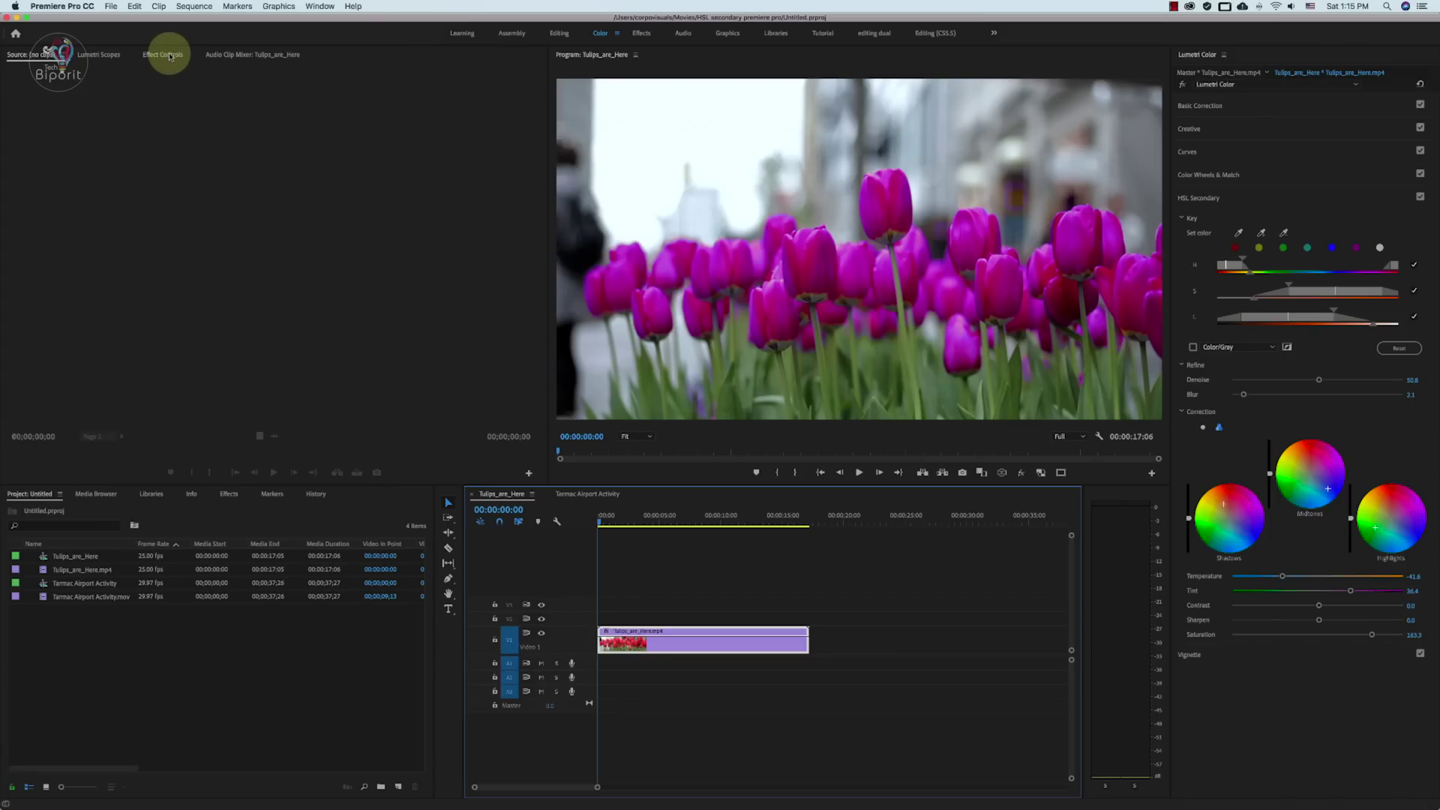
pyautogui.click(167, 54)
pyautogui.click(320, 6)
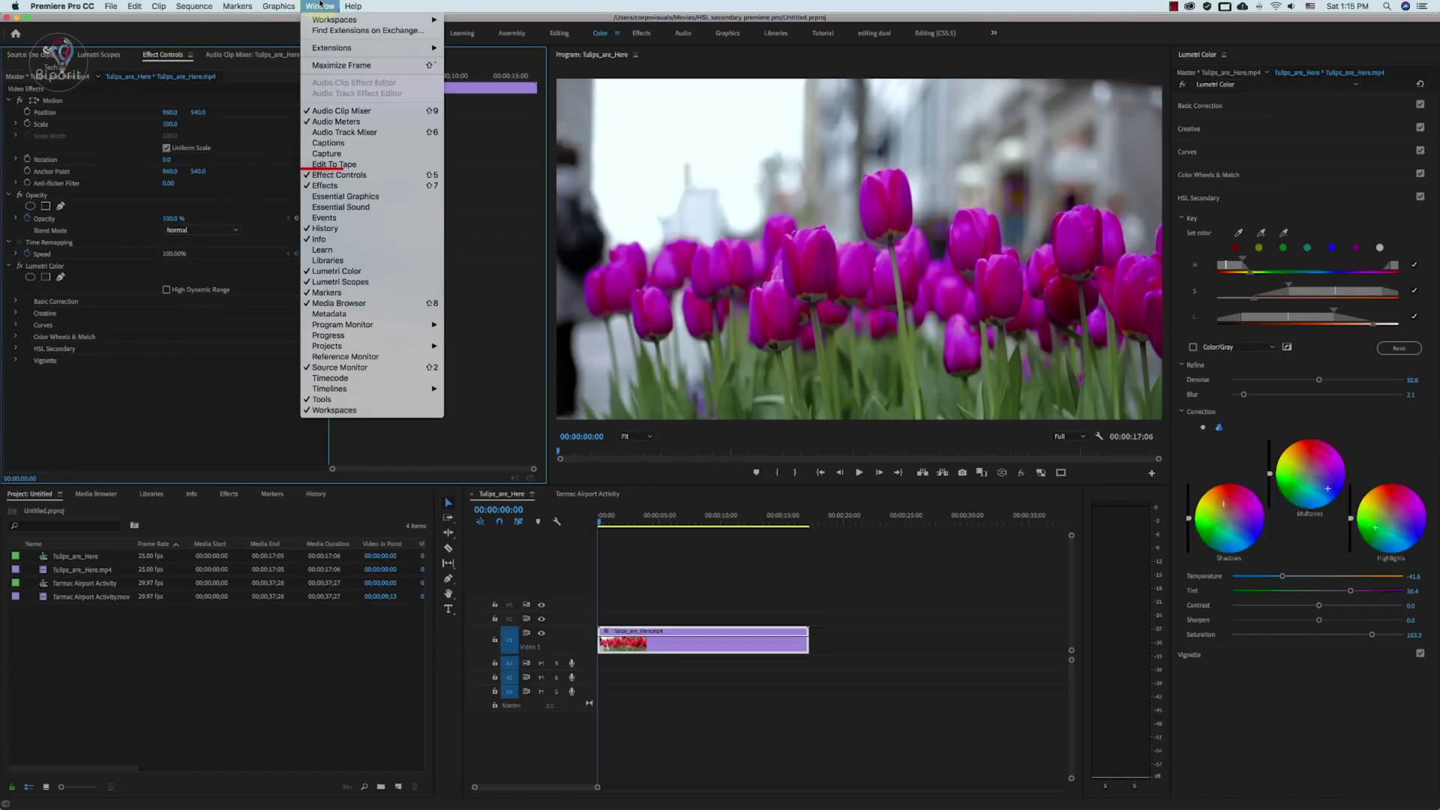
pyautogui.click(398, 175)
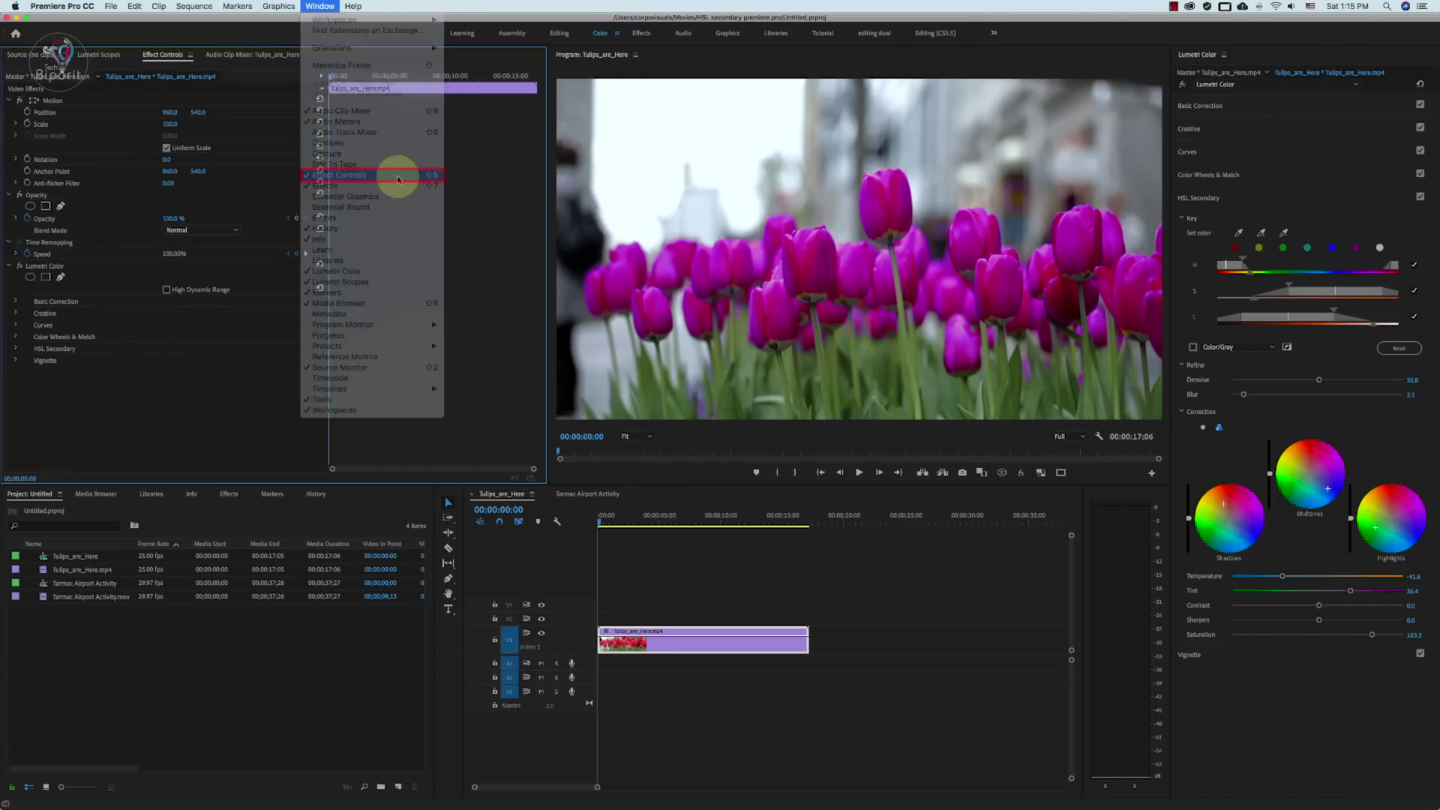
pyautogui.click(61, 277)
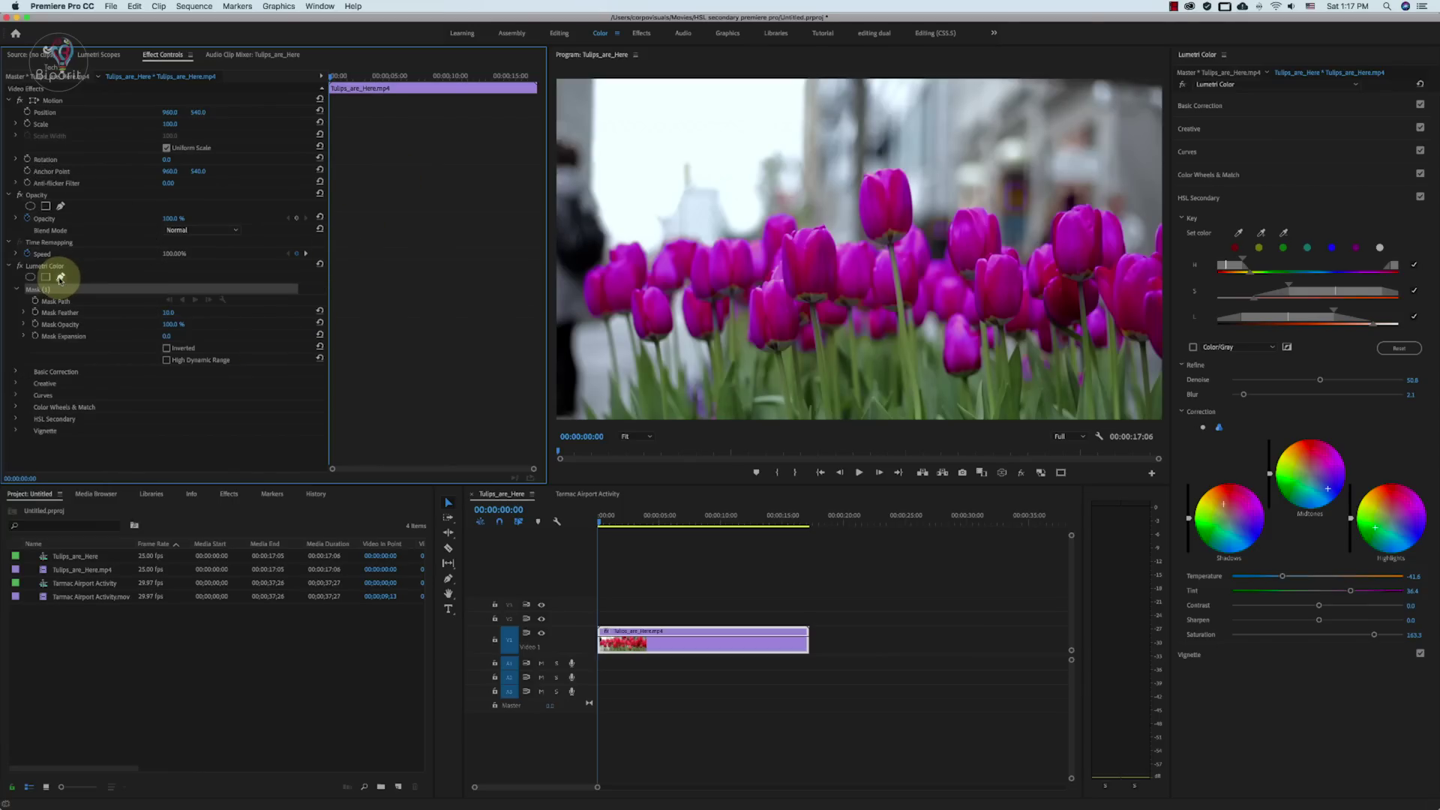
# - Magnify the preview to 400%, then scrub and play the clip to check the tulip mask
pyautogui.click(630, 436)
pyautogui.click(636, 548)
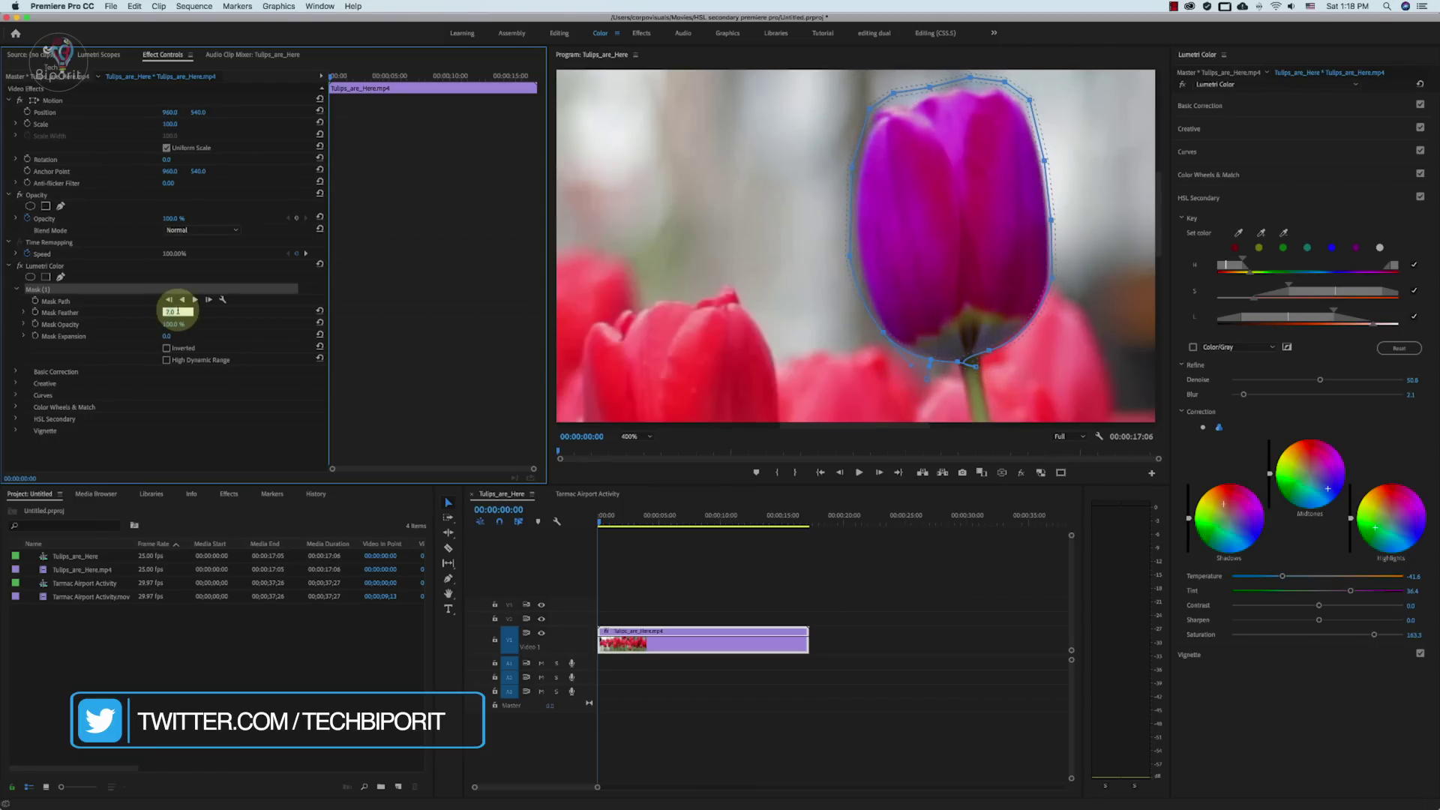
pyautogui.click(658, 516)
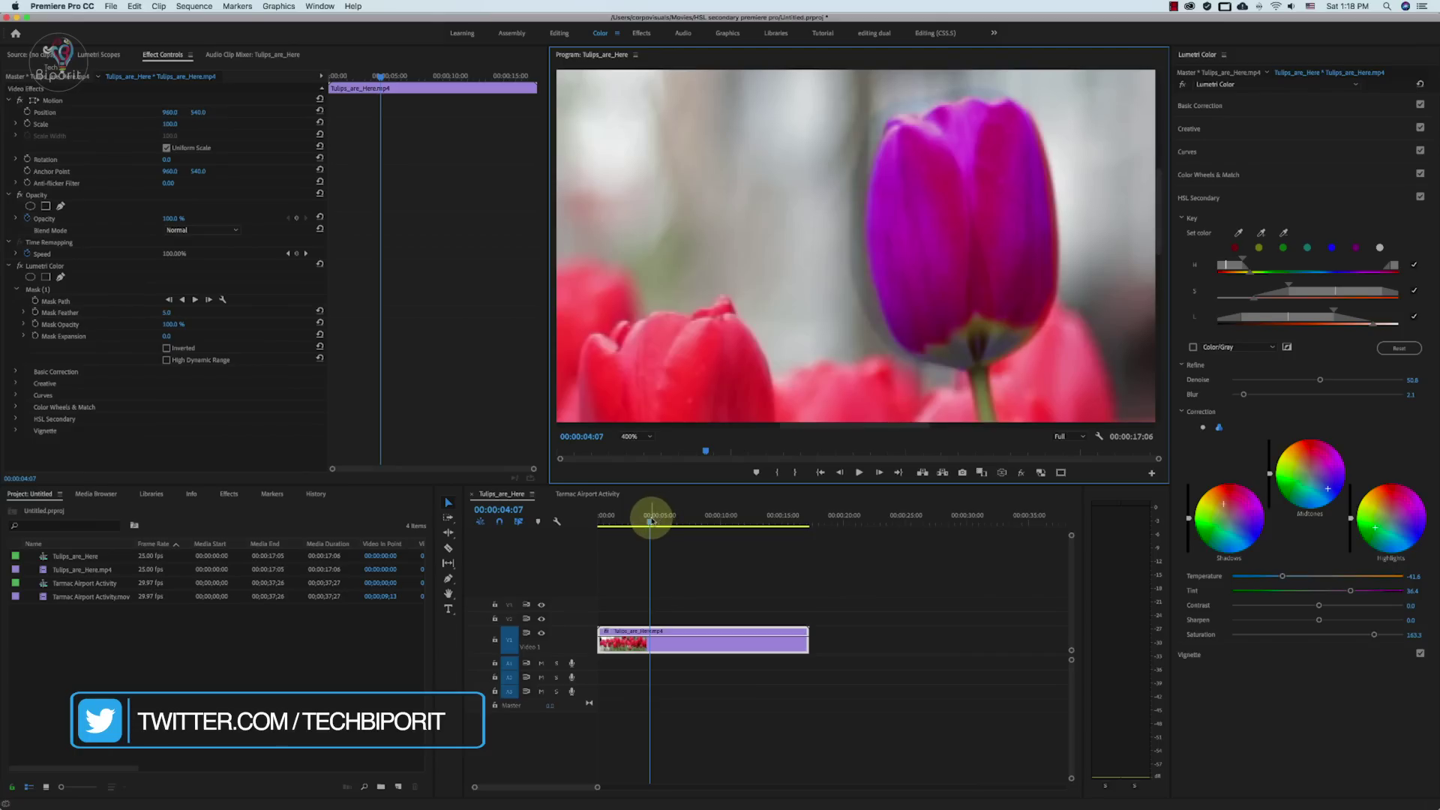
pyautogui.moveTo(651, 521); pyautogui.dragTo(629, 528)
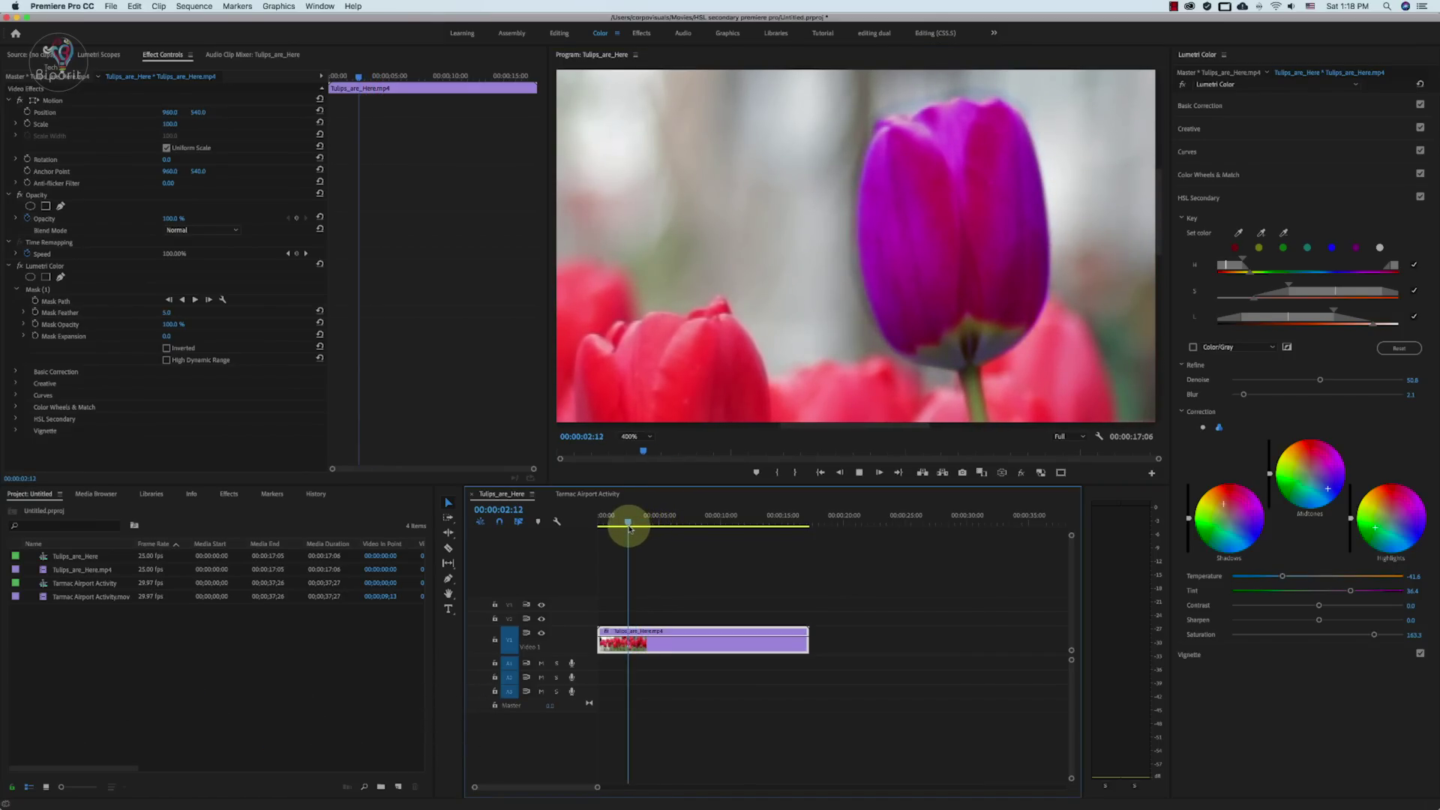
pyautogui.press('space')
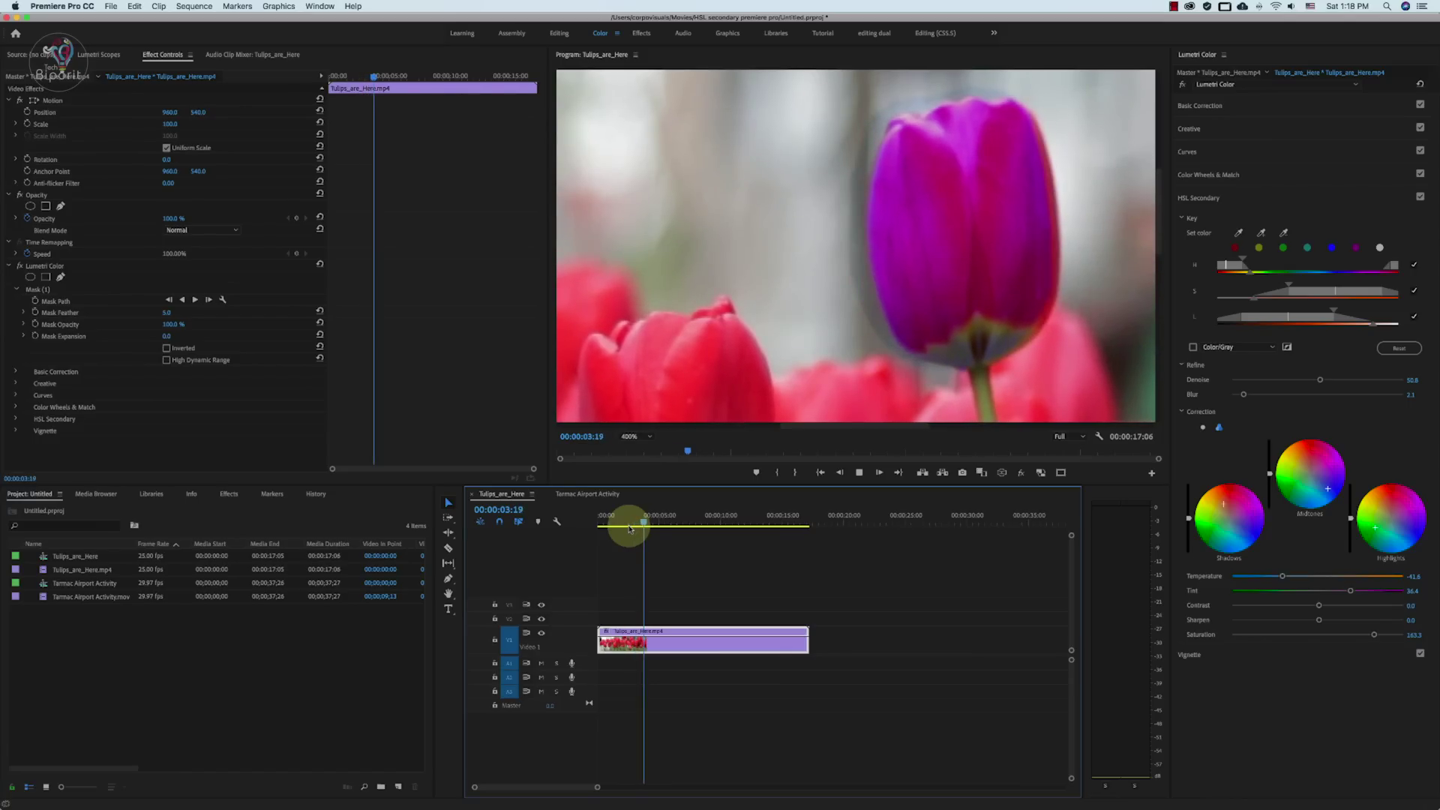
pyautogui.press('space')
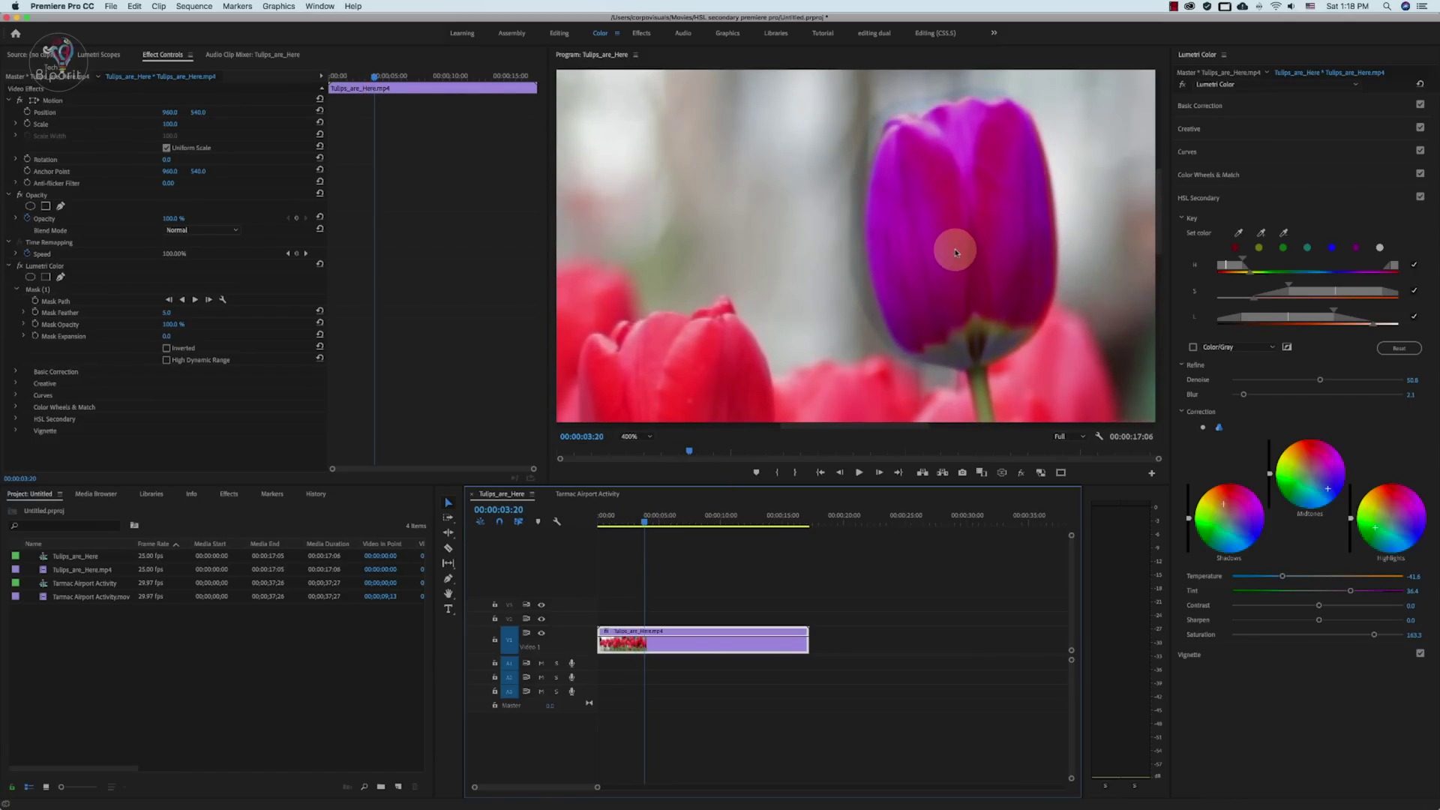
pyautogui.moveTo(644, 518); pyautogui.dragTo(578, 530)
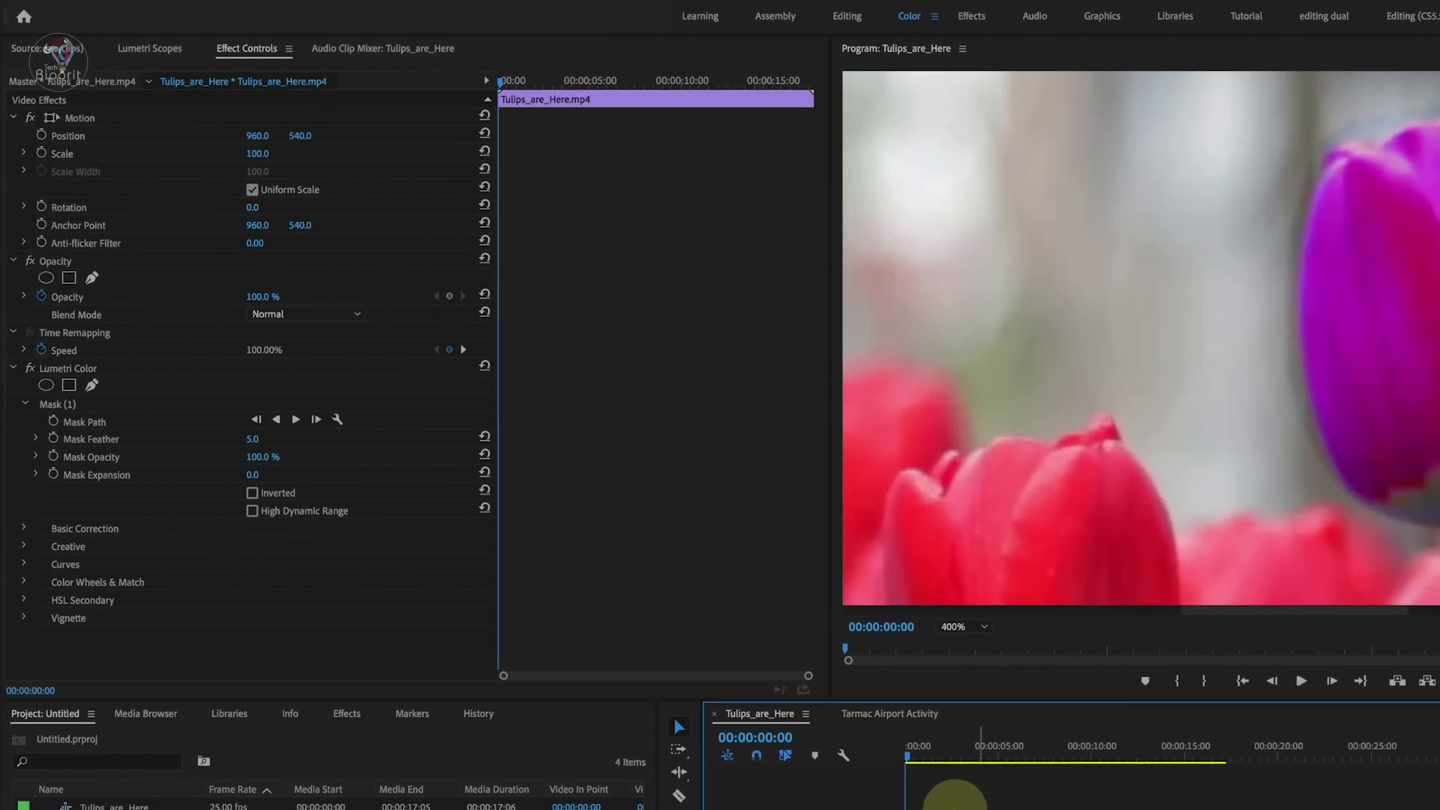
# - Track Mask (1) forward through the clip and return the preview zoom to Fit
pyautogui.click(57, 423)
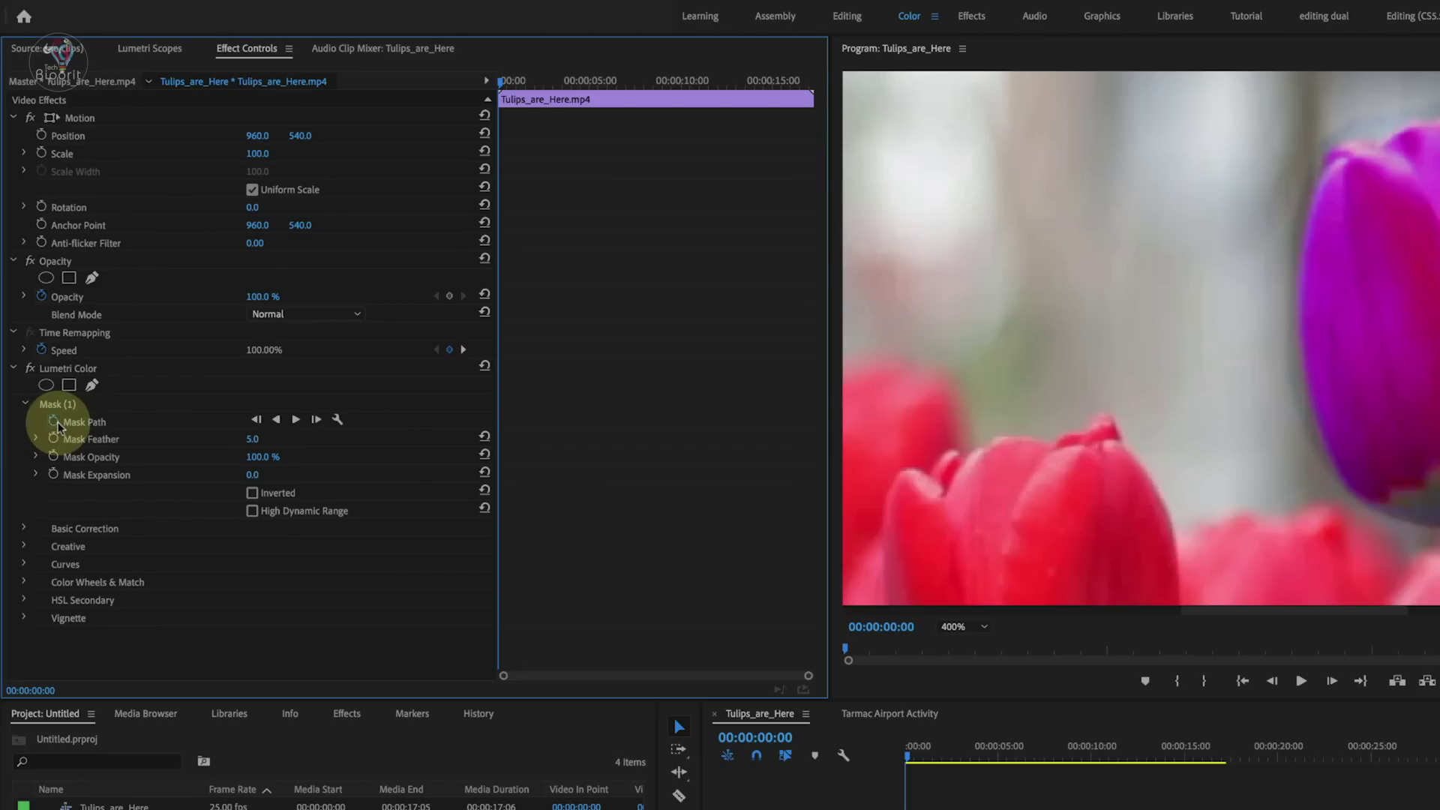
pyautogui.click(295, 422)
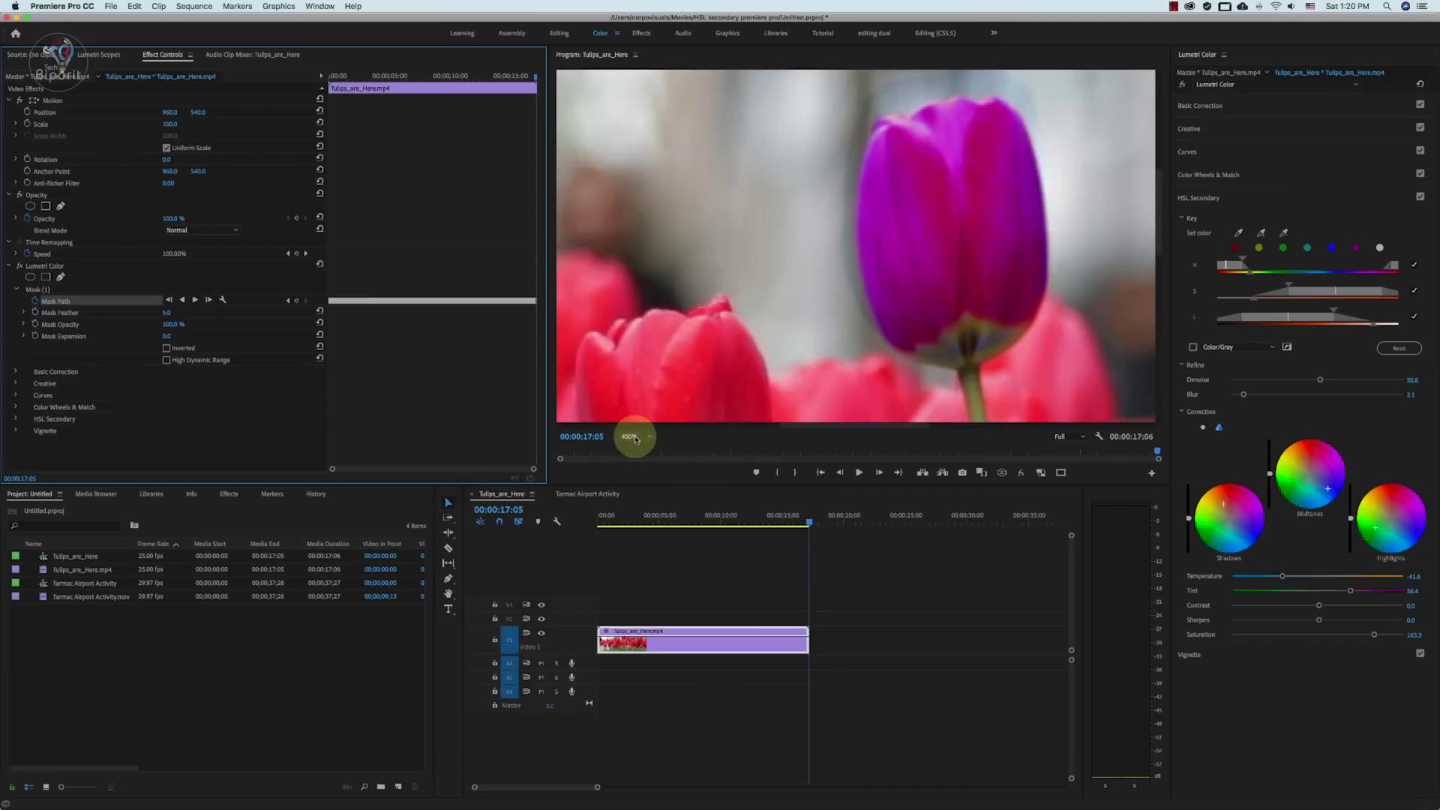
pyautogui.click(630, 436)
pyautogui.click(634, 447)
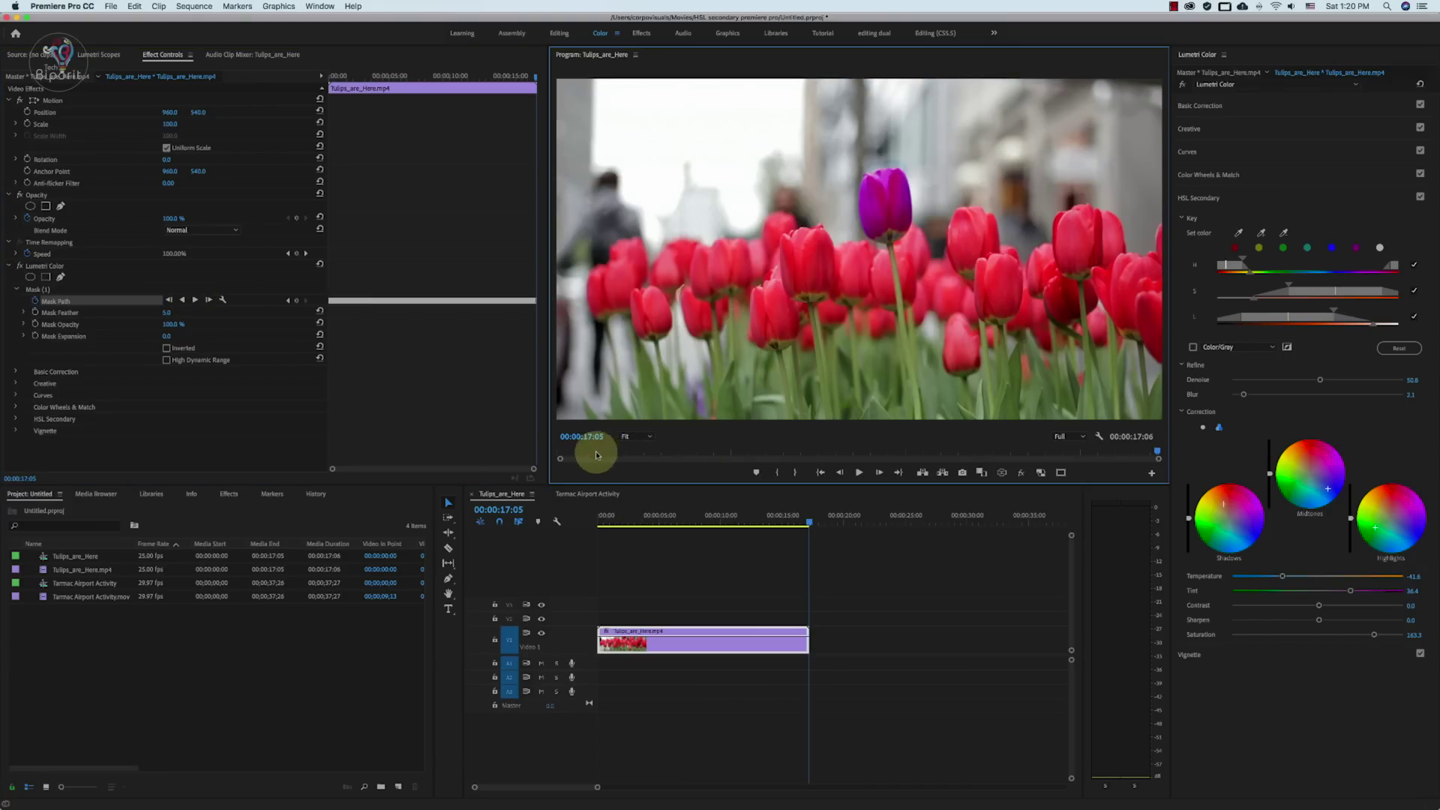
pyautogui.click(172, 309)
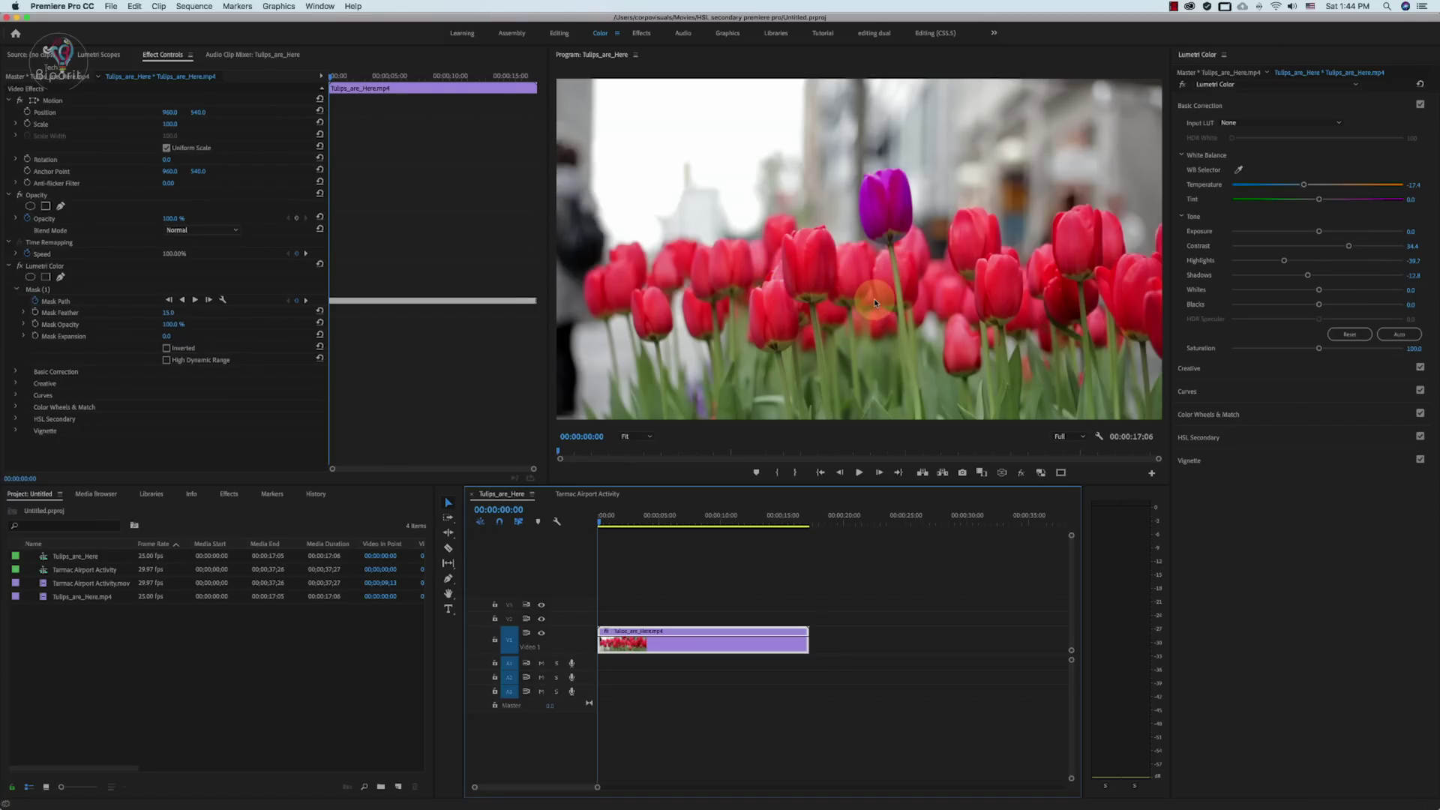
# - Rename the Lumetri Color effect to 'Colored Flower'
pyautogui.click(61, 277)
pyautogui.click(10, 267)
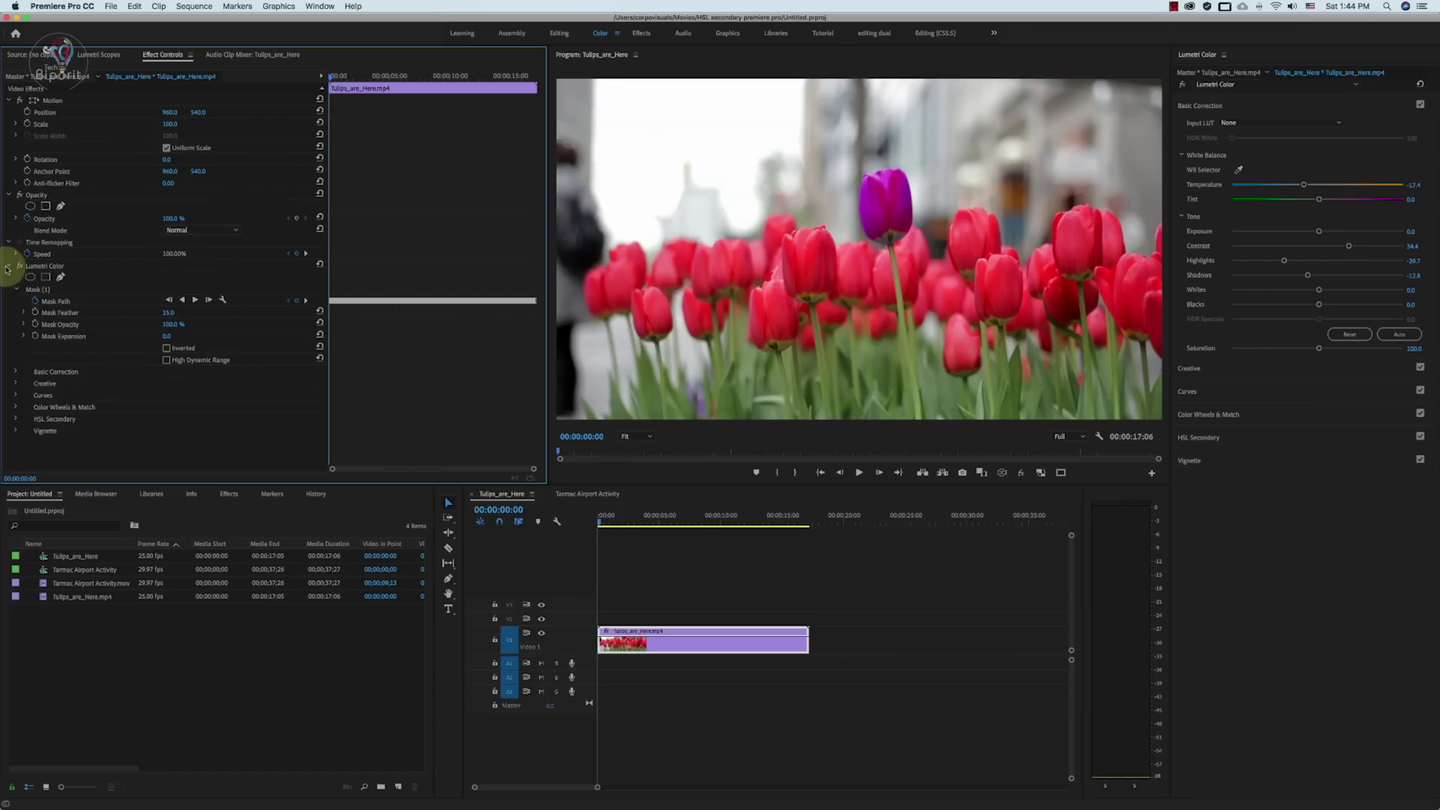
pyautogui.click(43, 267)
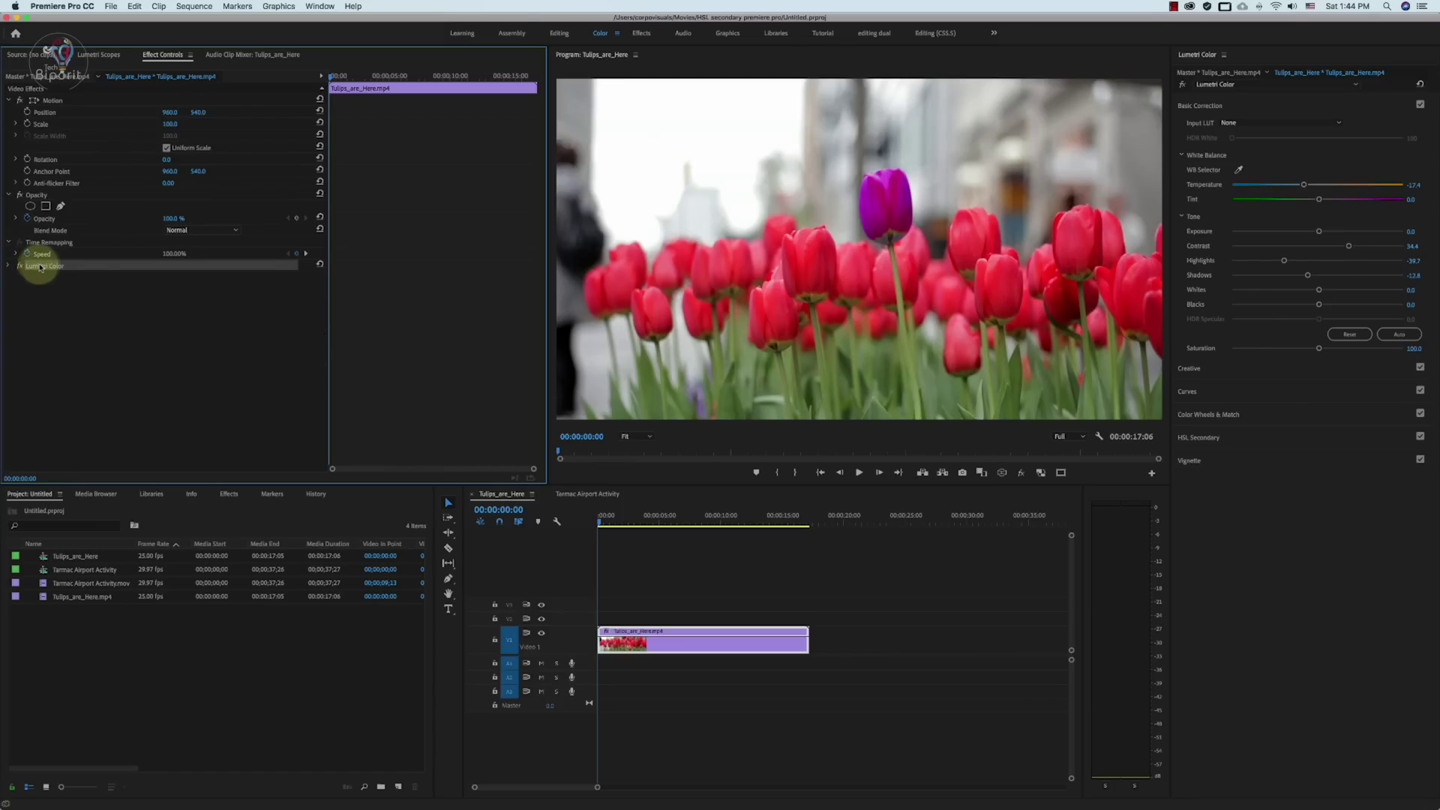
pyautogui.rightClick(45, 267)
pyautogui.click(72, 276)
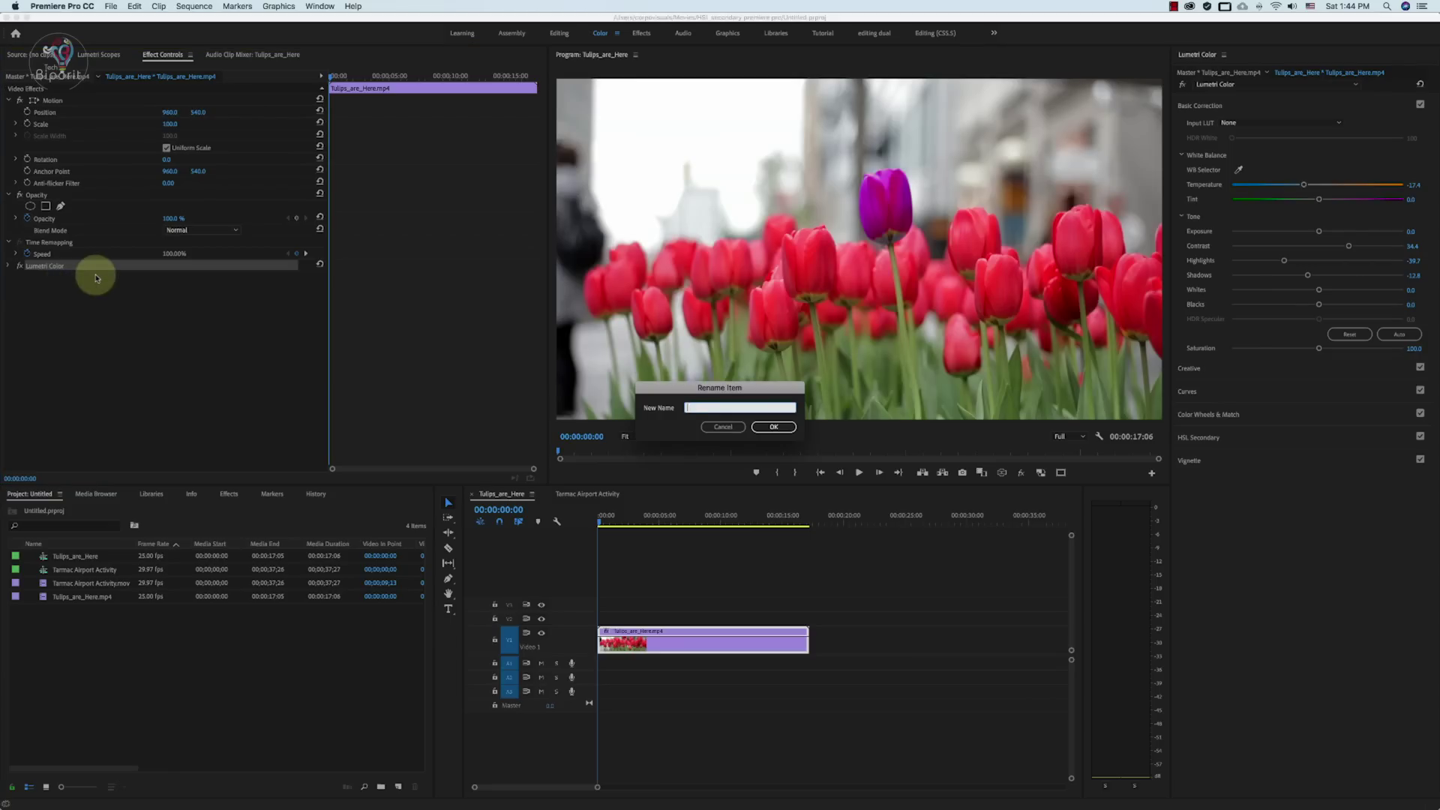
pyautogui.write('Colored Flower')
pyautogui.press('Return')
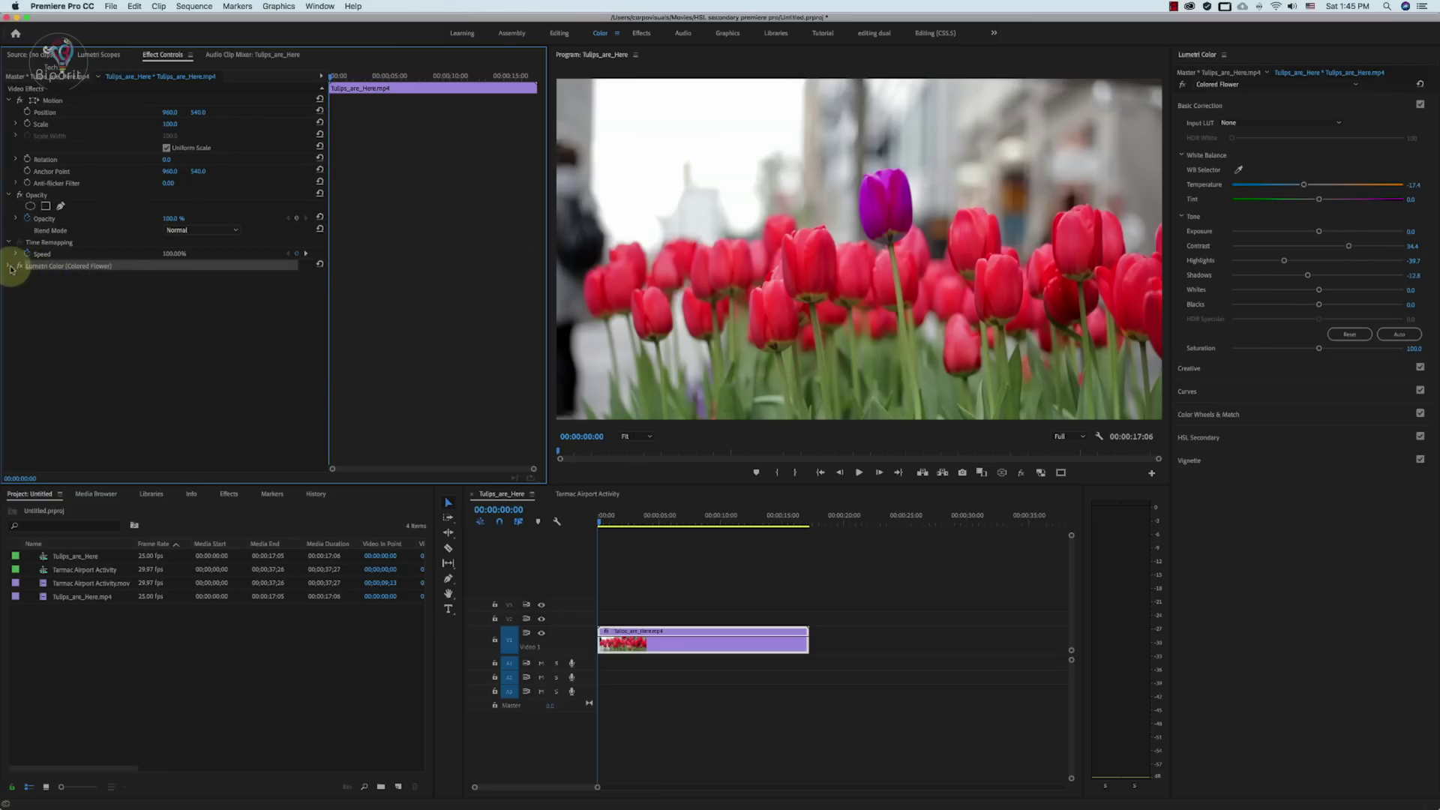
pyautogui.click(10, 266)
pyautogui.click(10, 266)
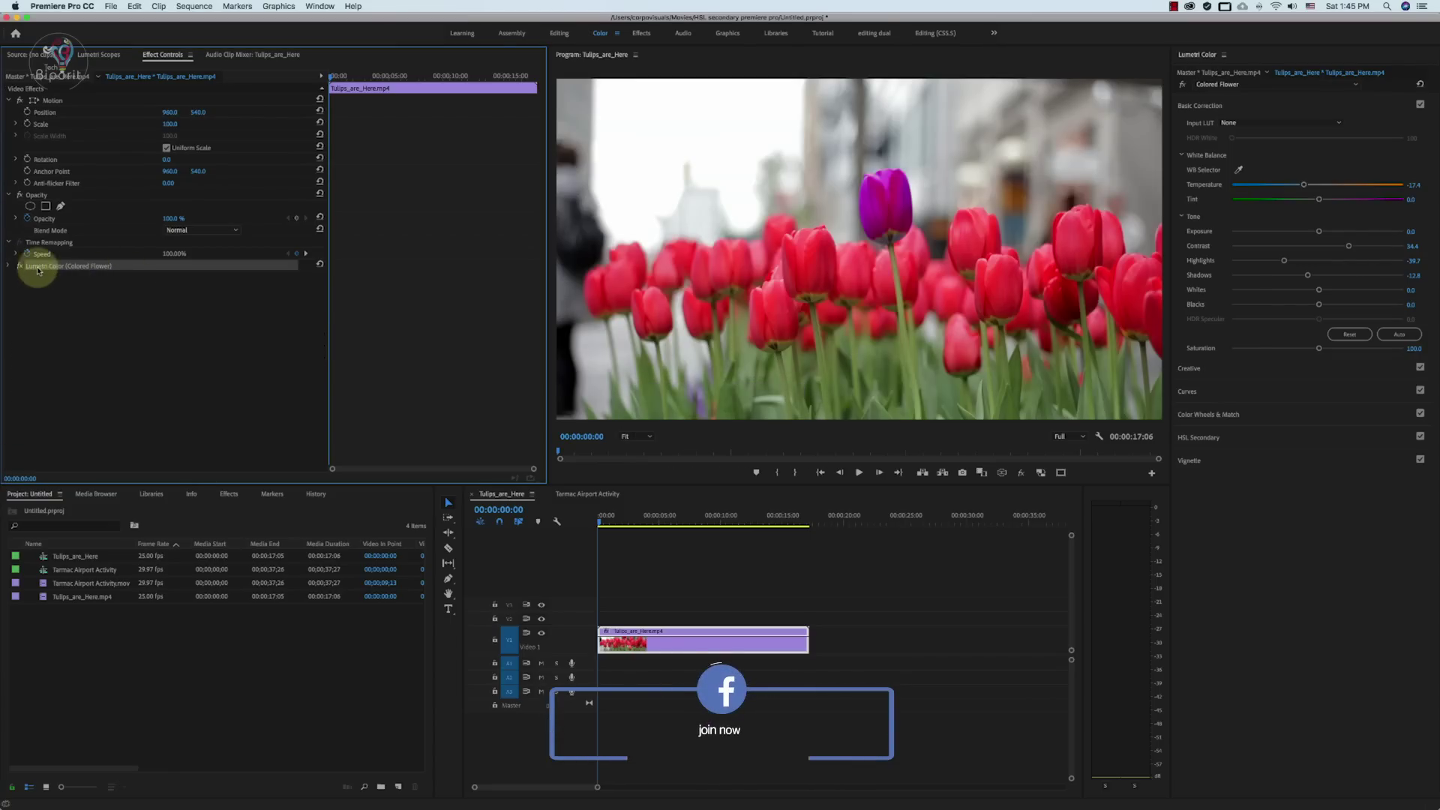
# - Copy the Colored Flower effect and paste a duplicate onto the tulip clip
pyautogui.rightClick(33, 268)
pyautogui.click(60, 333)
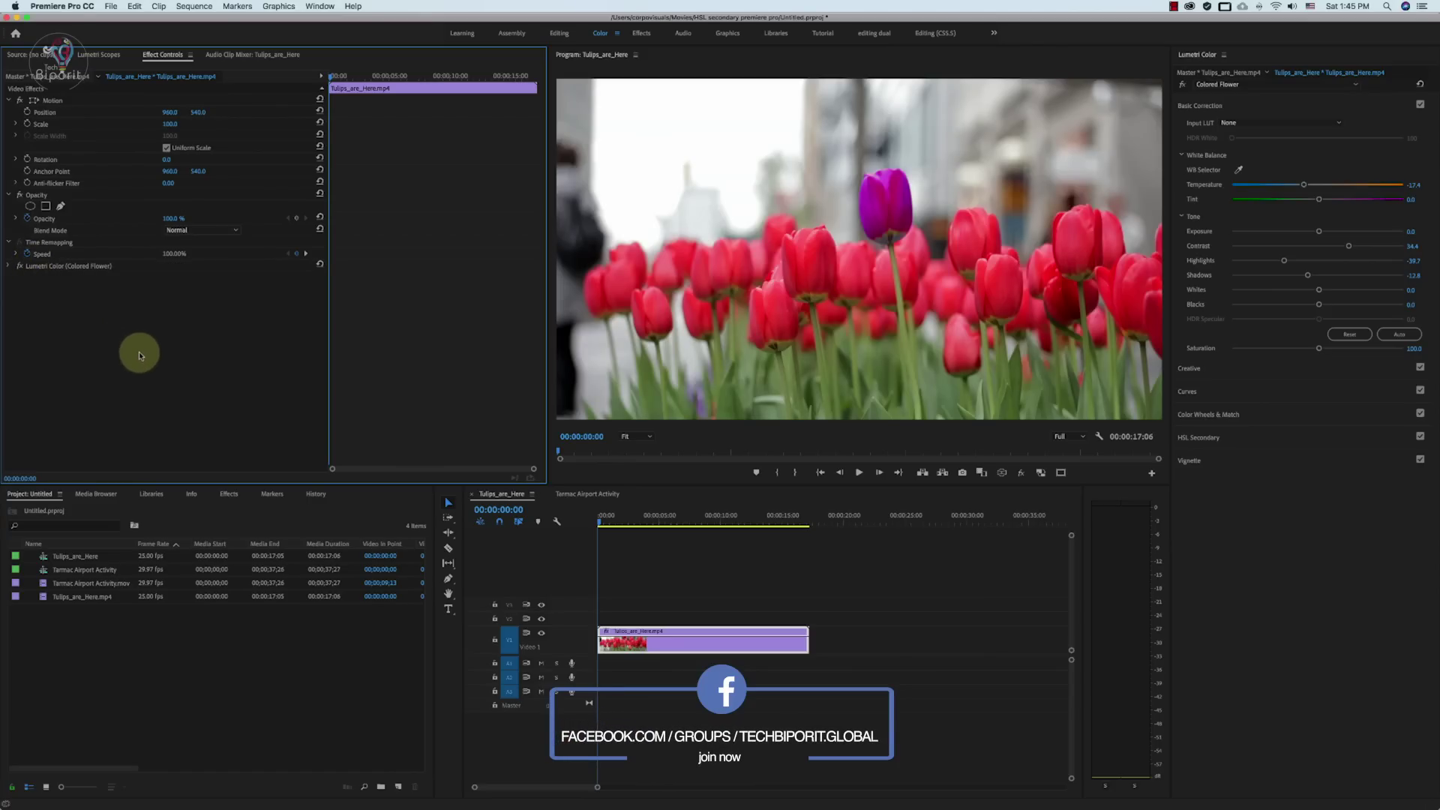
pyautogui.rightClick(71, 321)
pyautogui.click(92, 396)
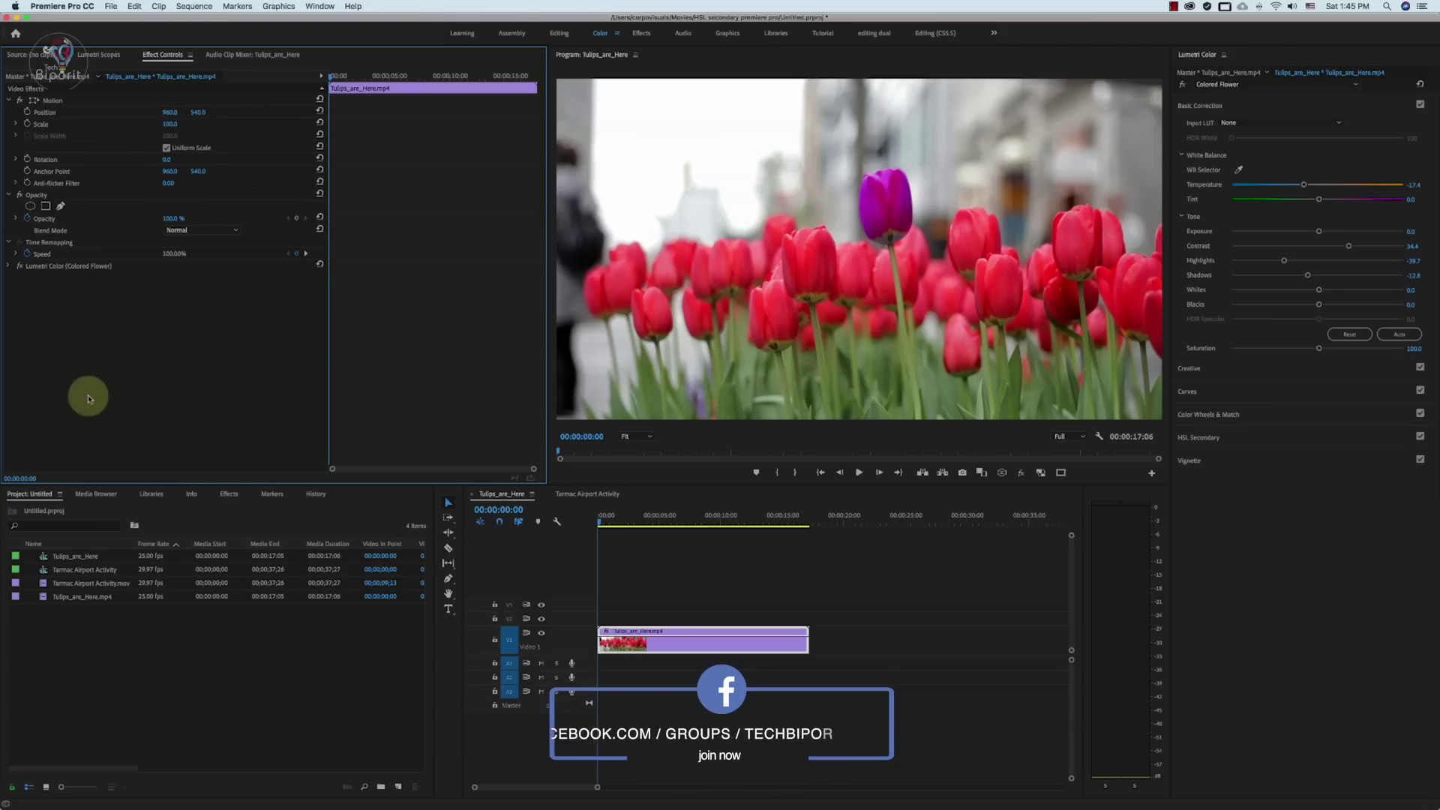
pyautogui.rightClick(93, 281)
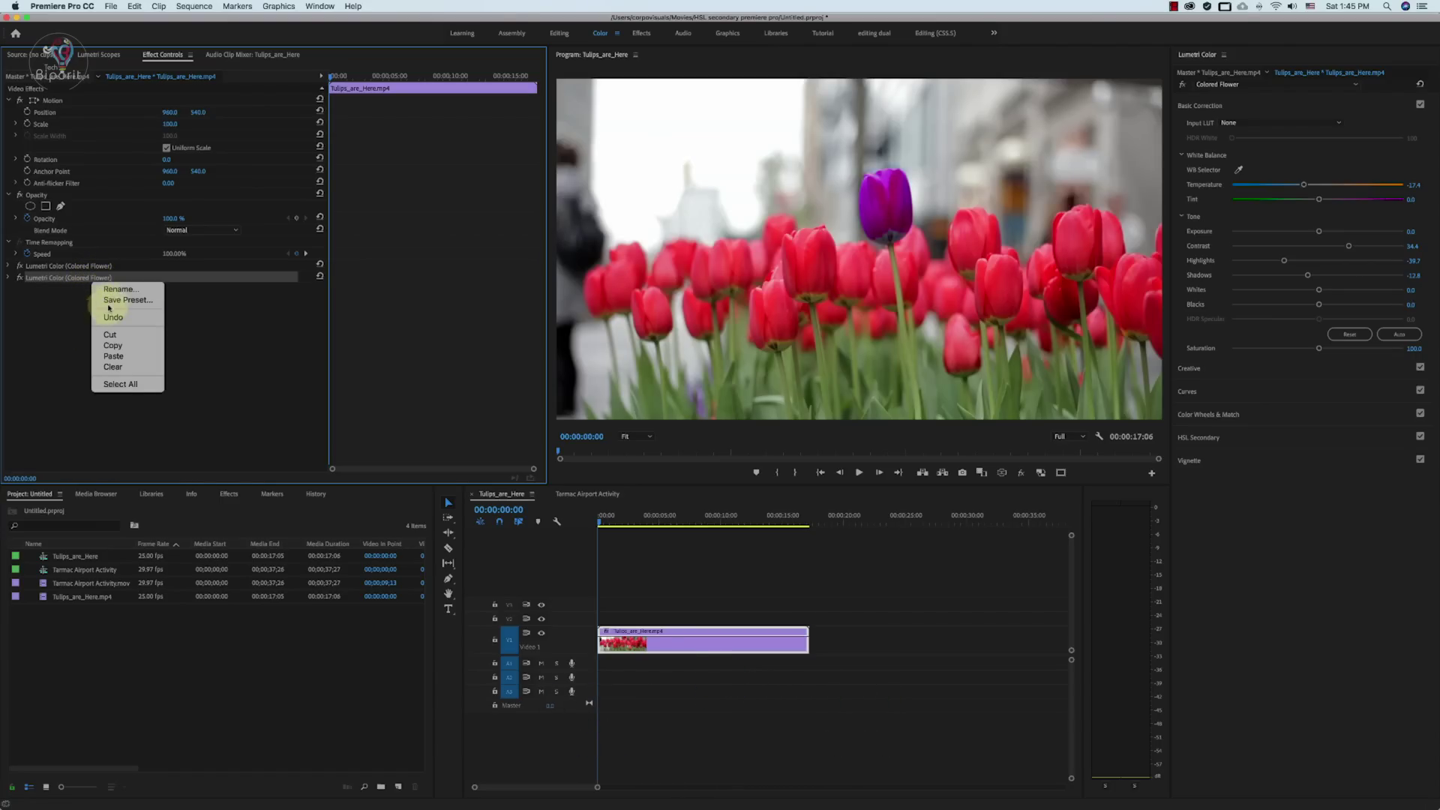
# - Rename the duplicate Lumetri effect, then select and expand it to reveal its Mask (1)
pyautogui.click(116, 290)
pyautogui.write('Saturation')
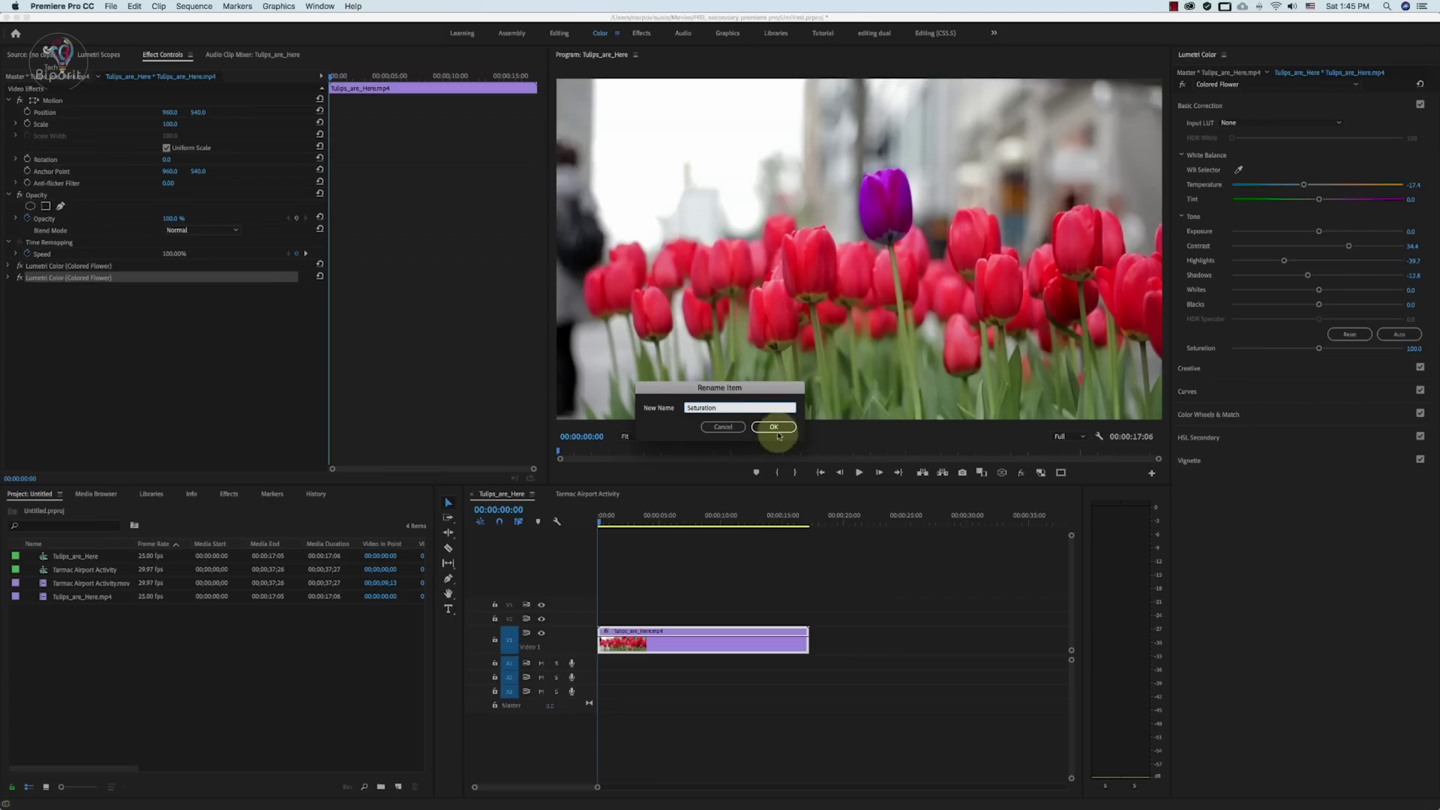
pyautogui.click(774, 426)
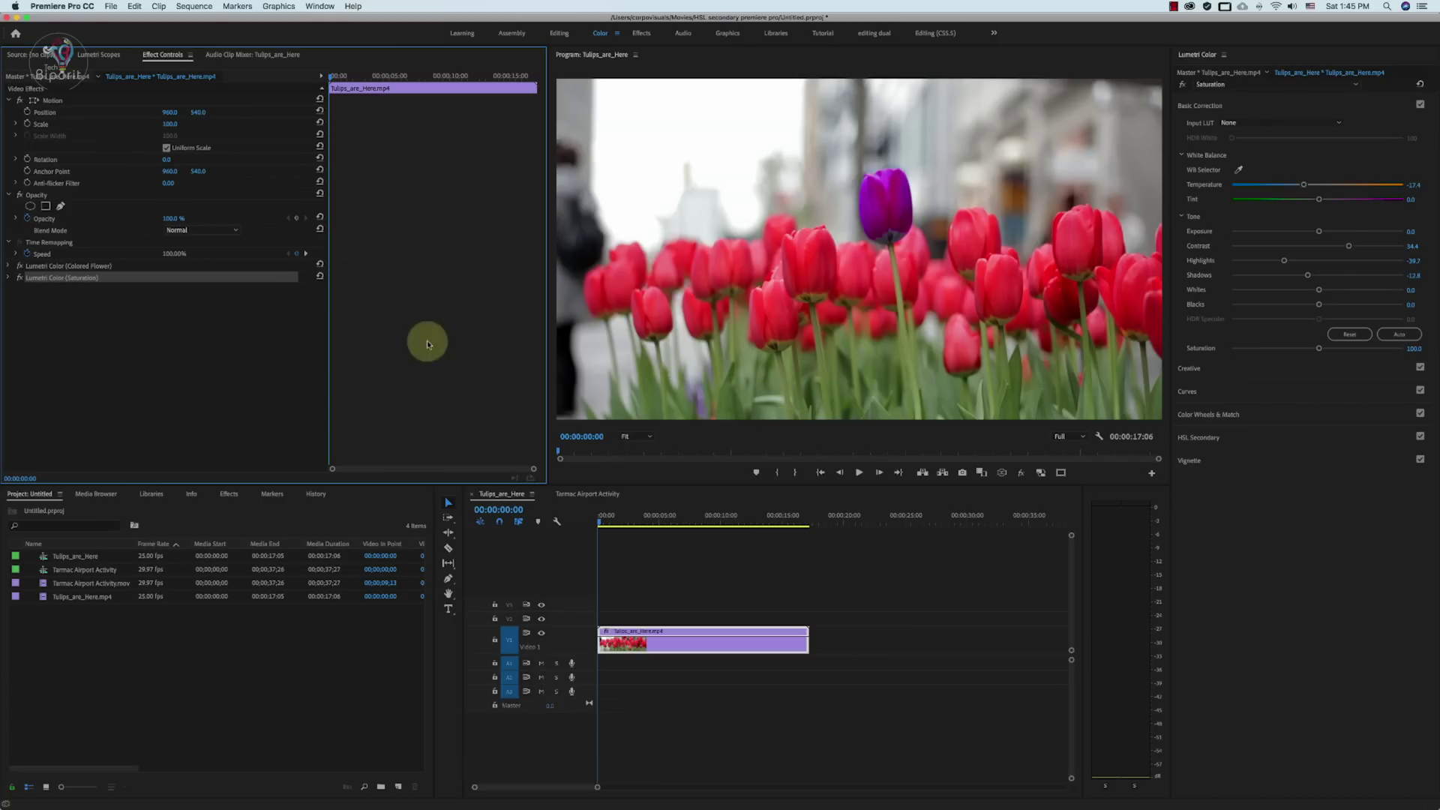
pyautogui.click(98, 268)
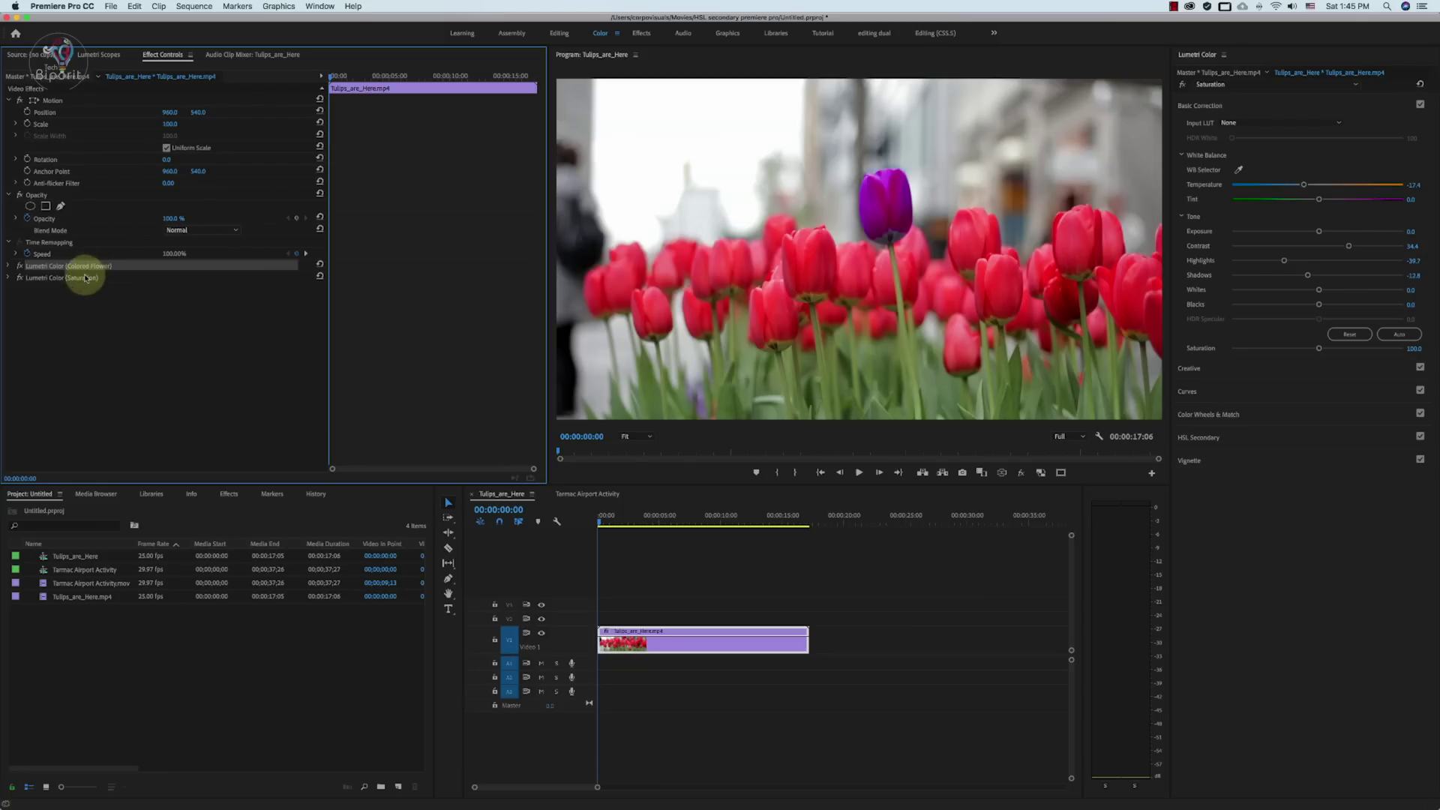
pyautogui.click(81, 280)
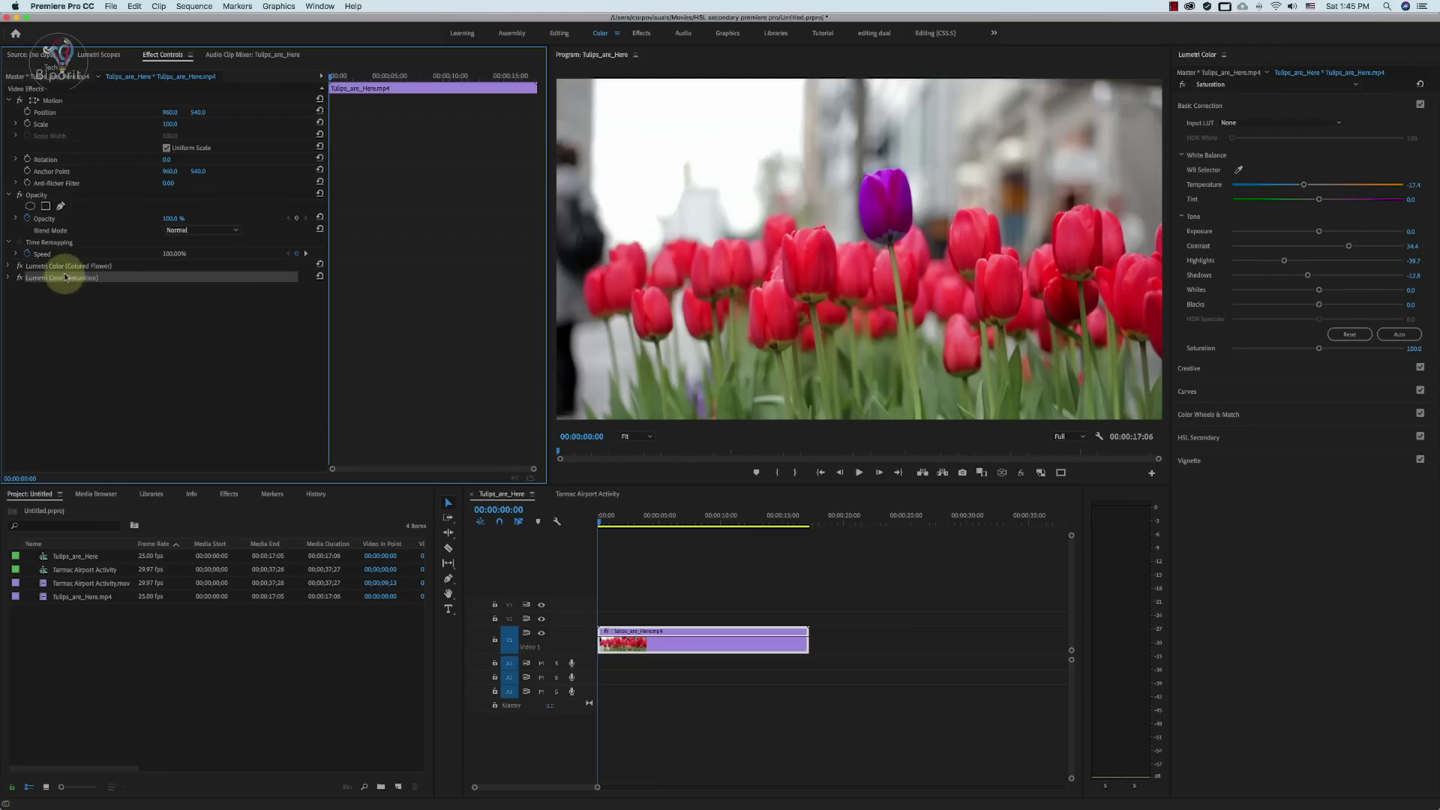
pyautogui.click(85, 273)
pyautogui.click(89, 268)
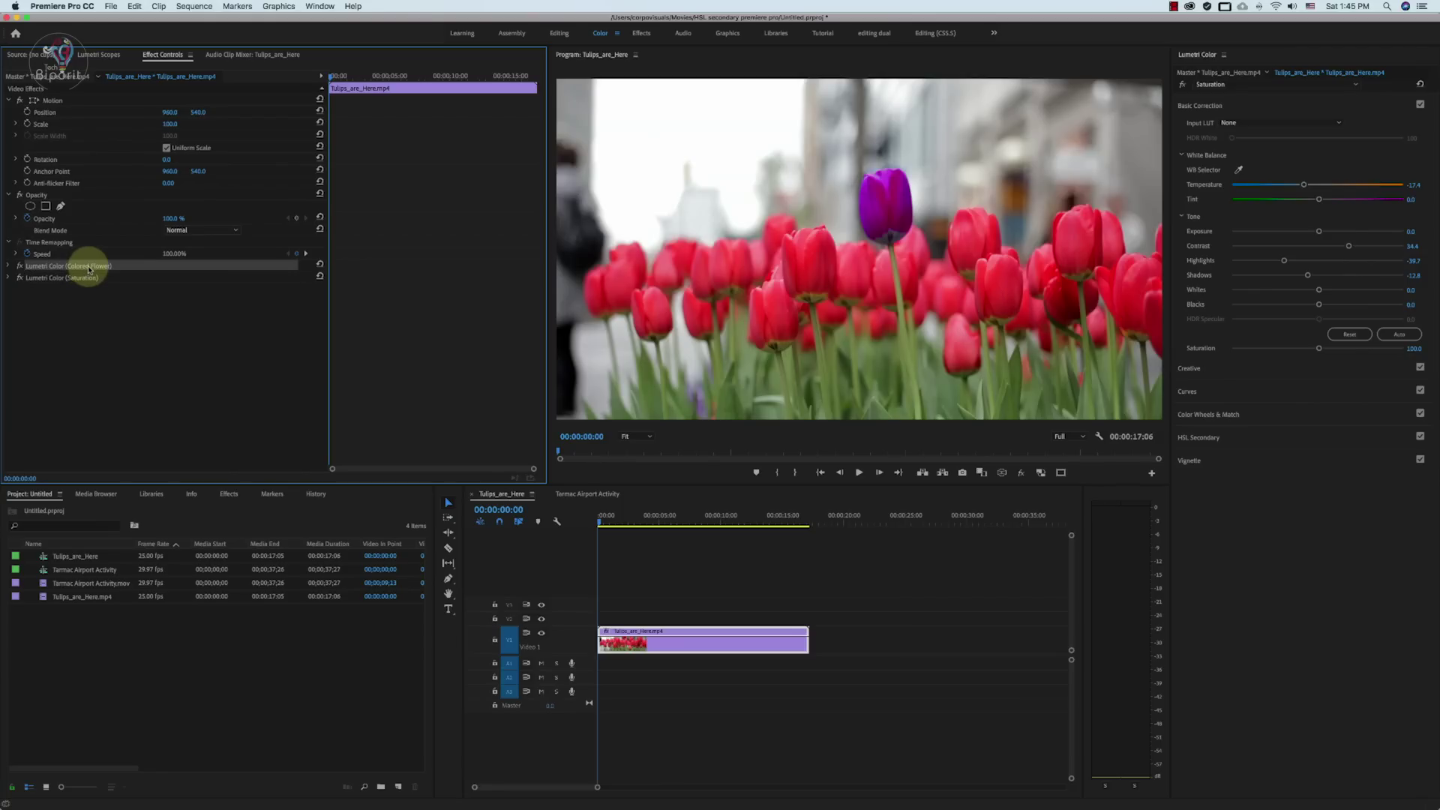
pyautogui.click(84, 279)
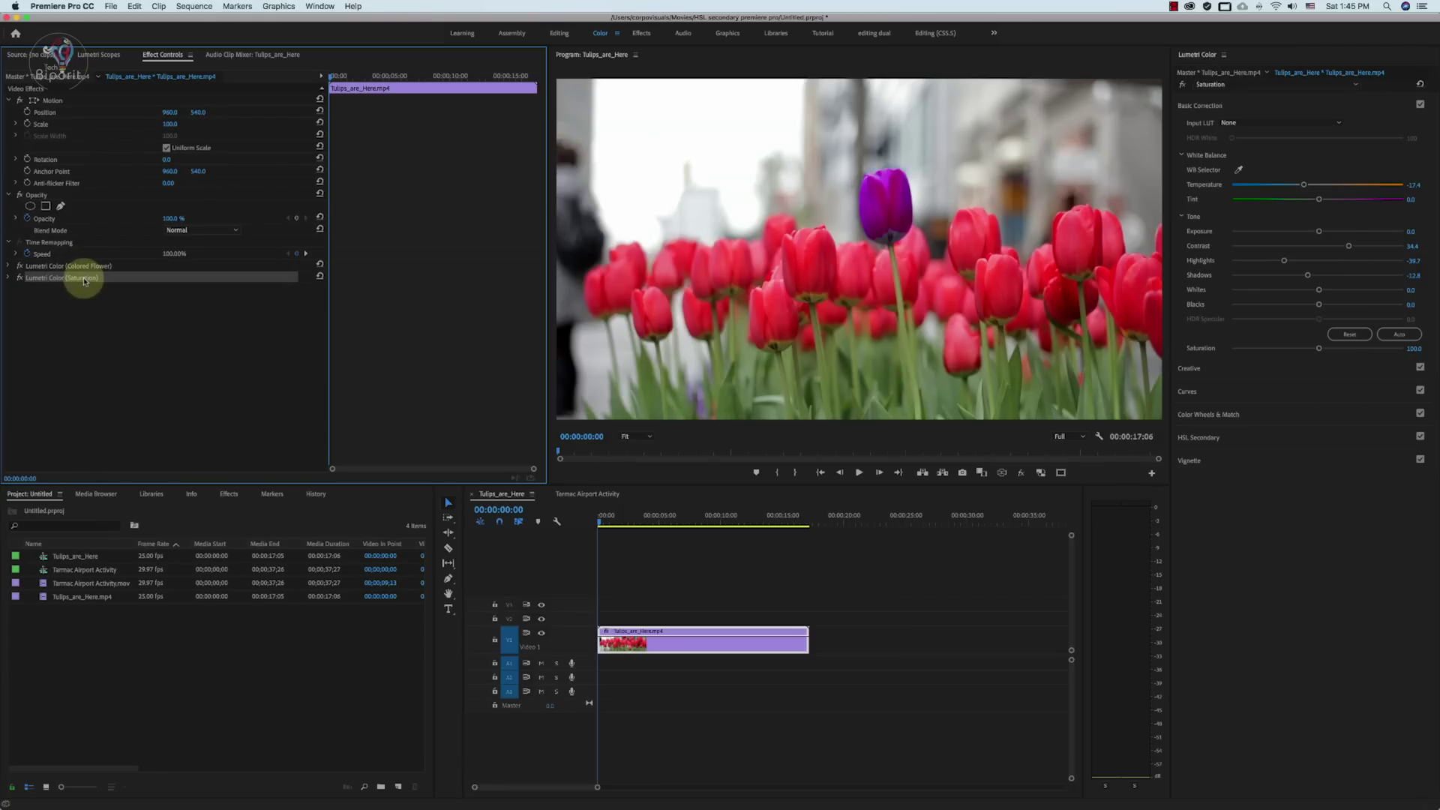
pyautogui.click(8, 278)
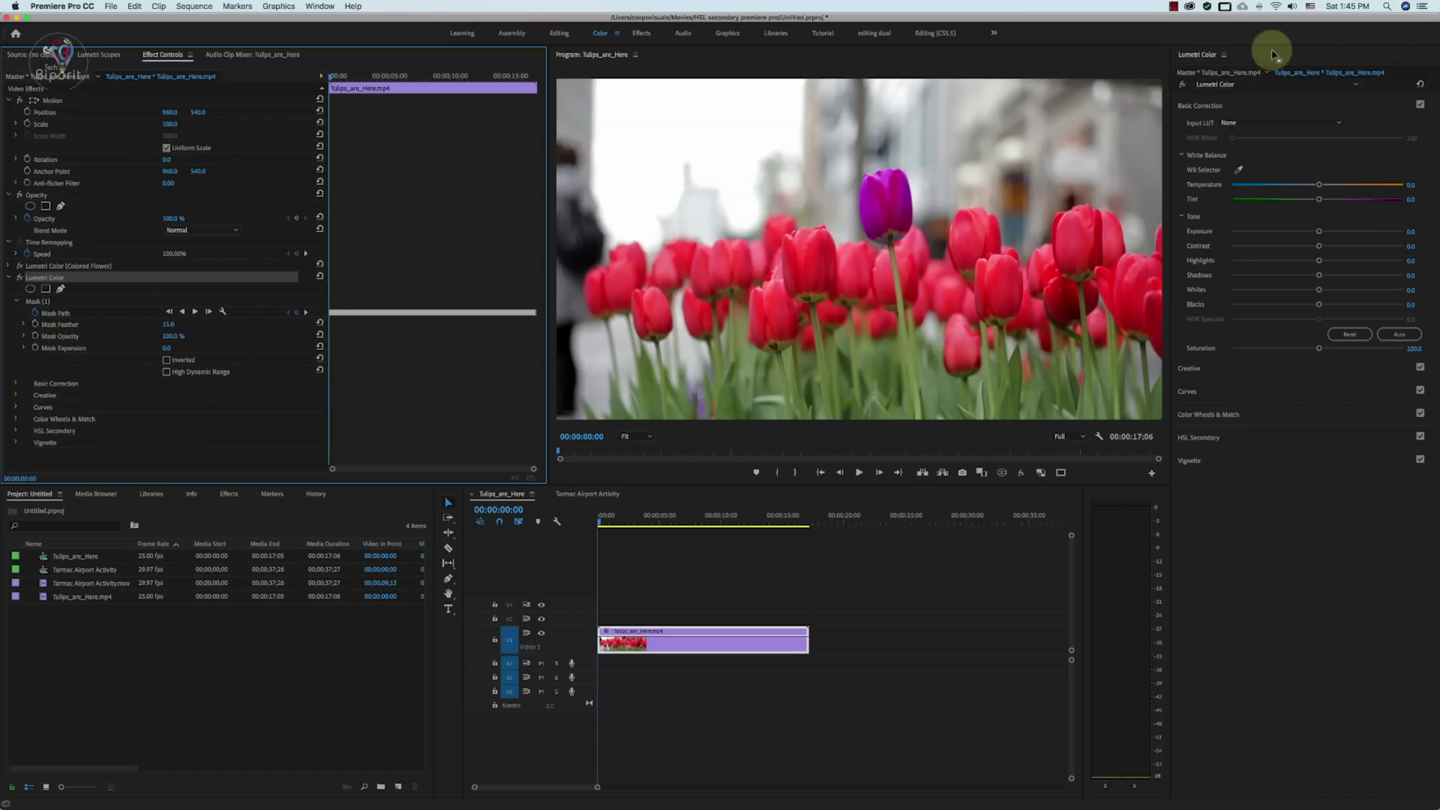
# - Switch the Lumetri panel between the Colored Flower and the second Lumetri effect
pyautogui.click(1263, 87)
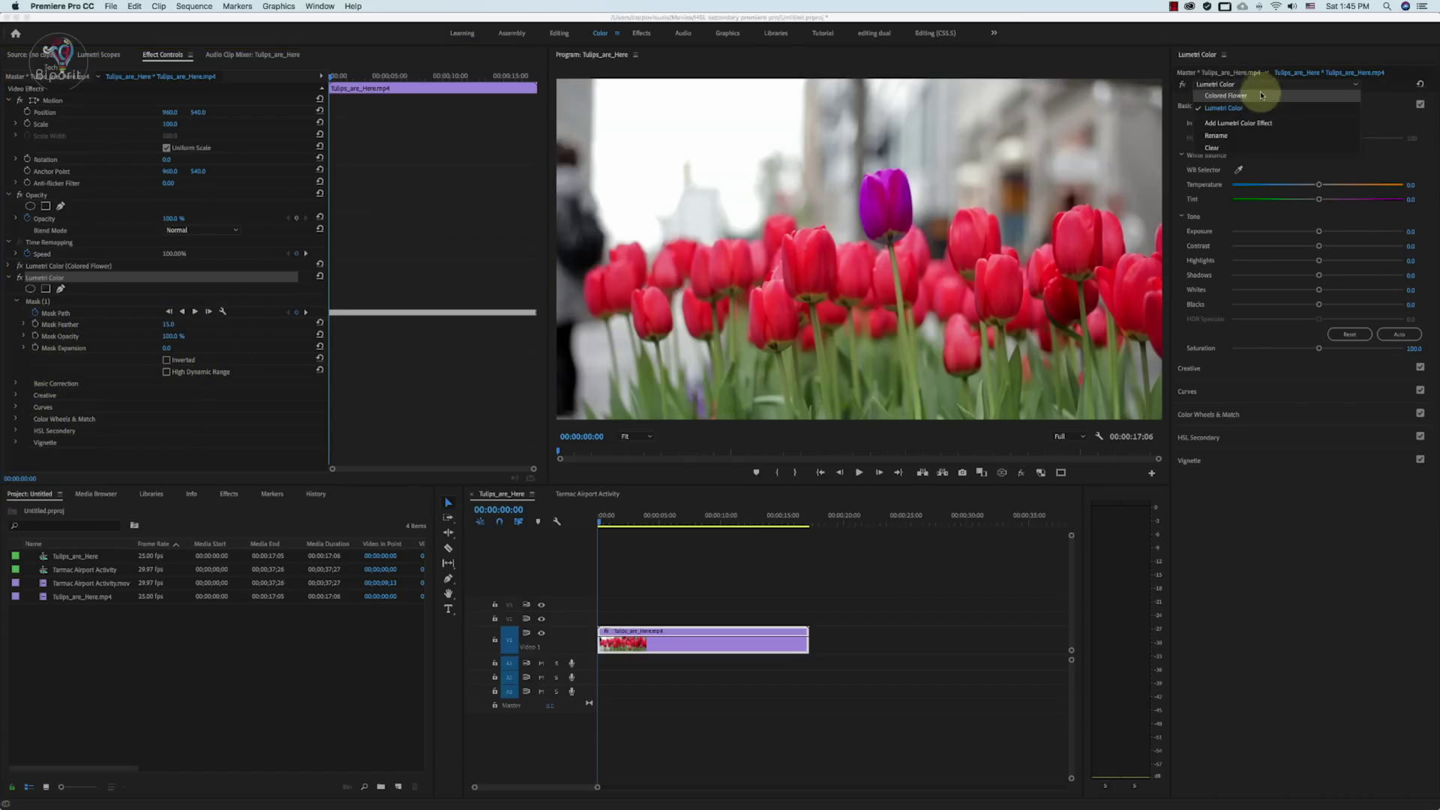
pyautogui.click(1263, 95)
pyautogui.click(1247, 86)
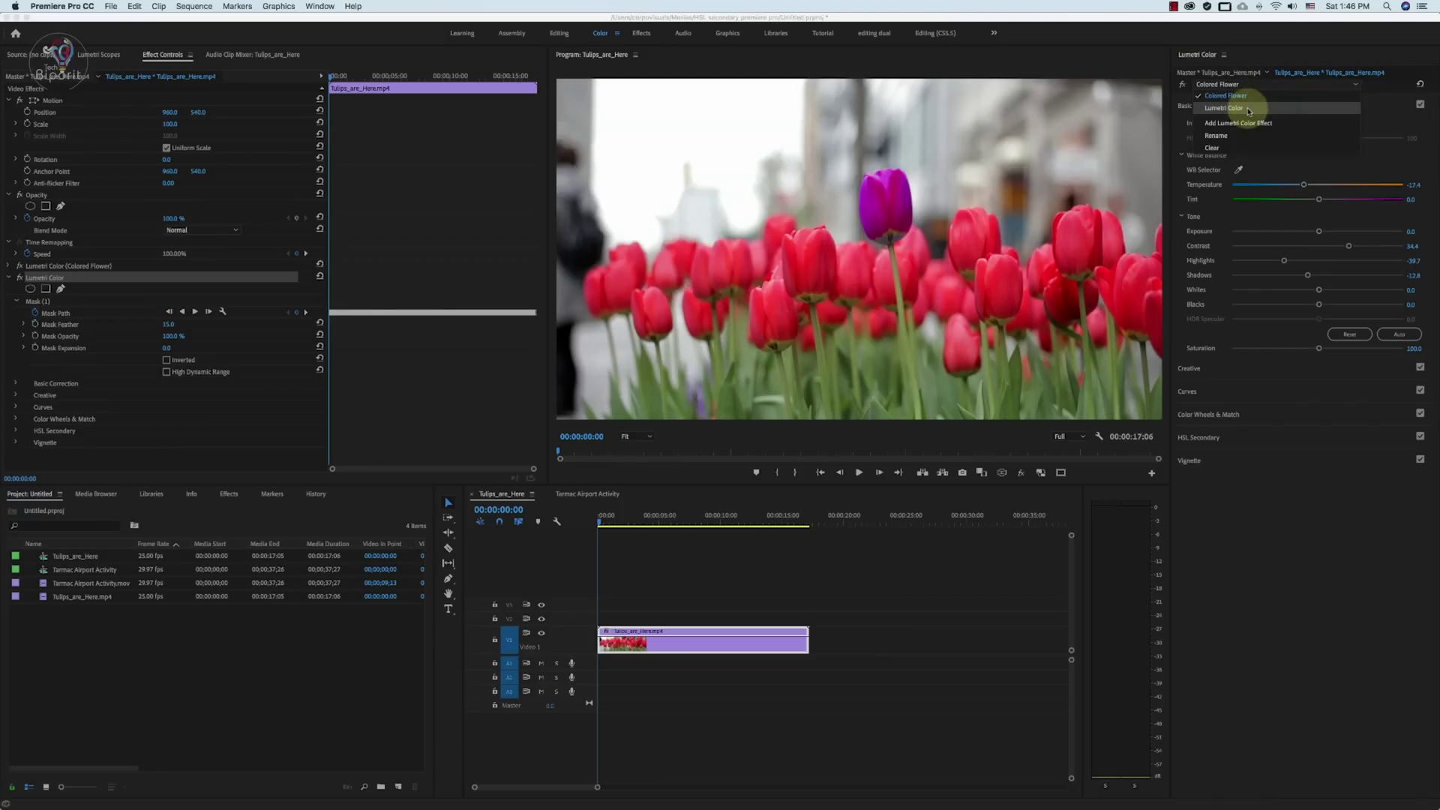
pyautogui.click(1249, 109)
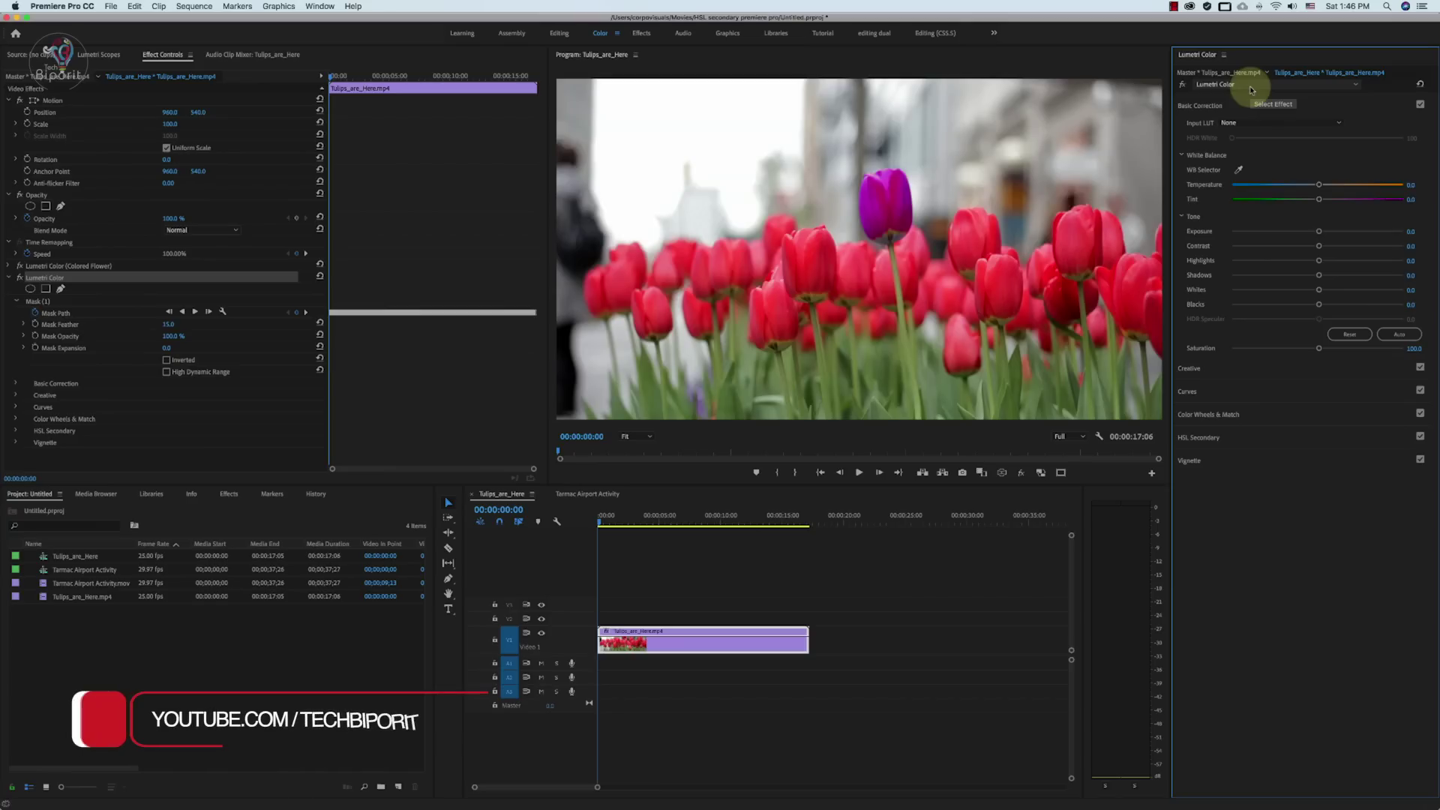
# - Rename the second Lumetri effect to 'Saturation' and re-expand Basic Correction
pyautogui.click(1249, 89)
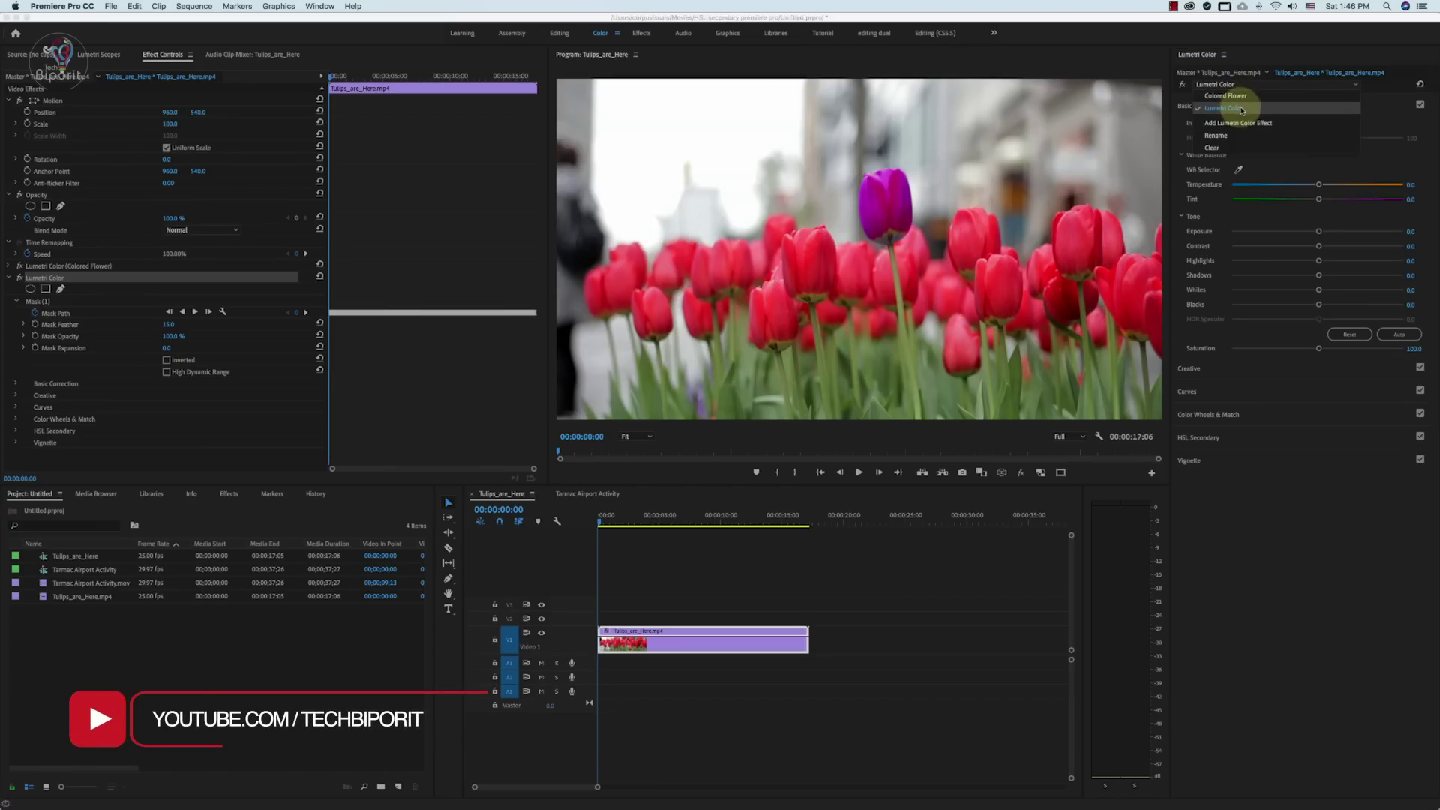
pyautogui.click(1230, 136)
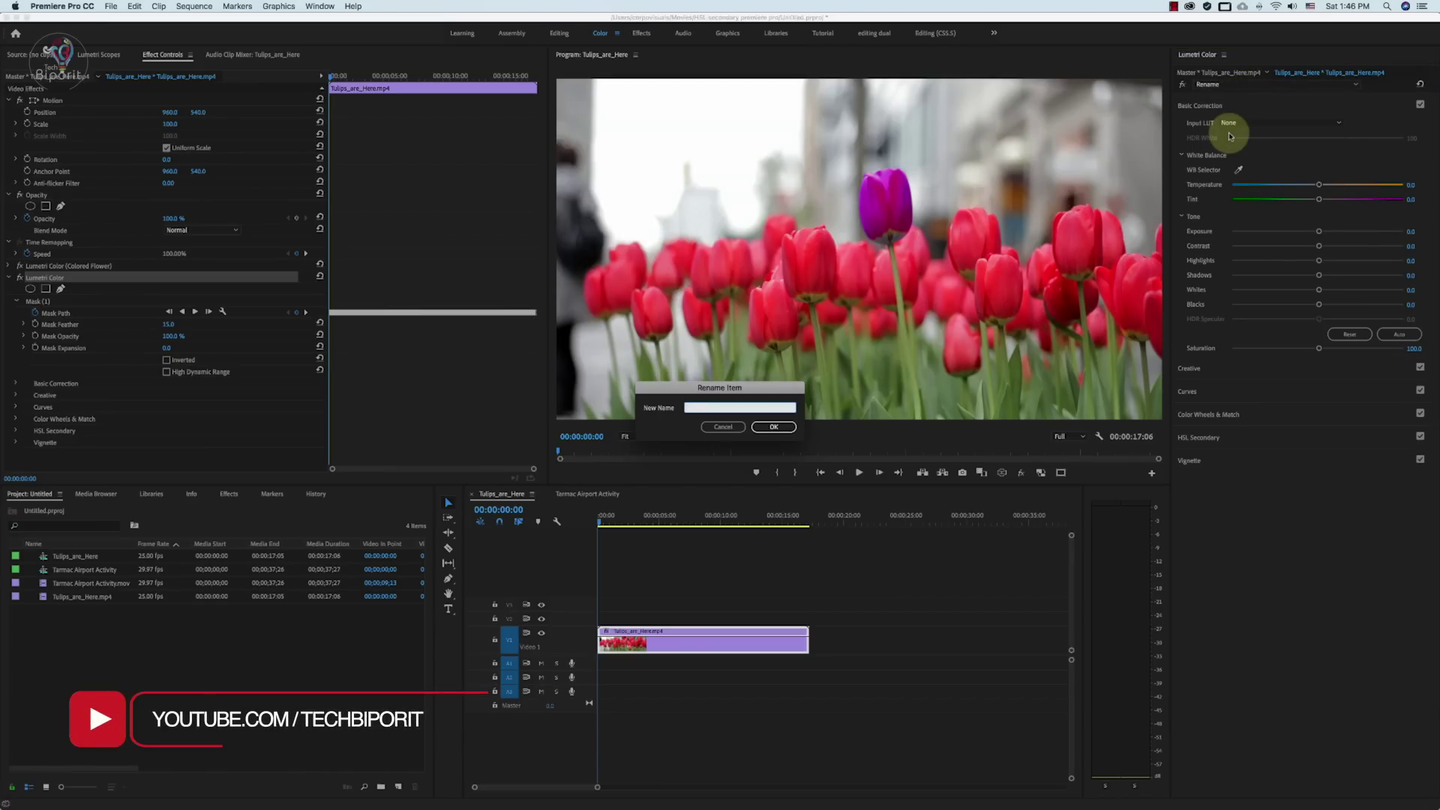
pyautogui.write('Saturation')
pyautogui.press('Return')
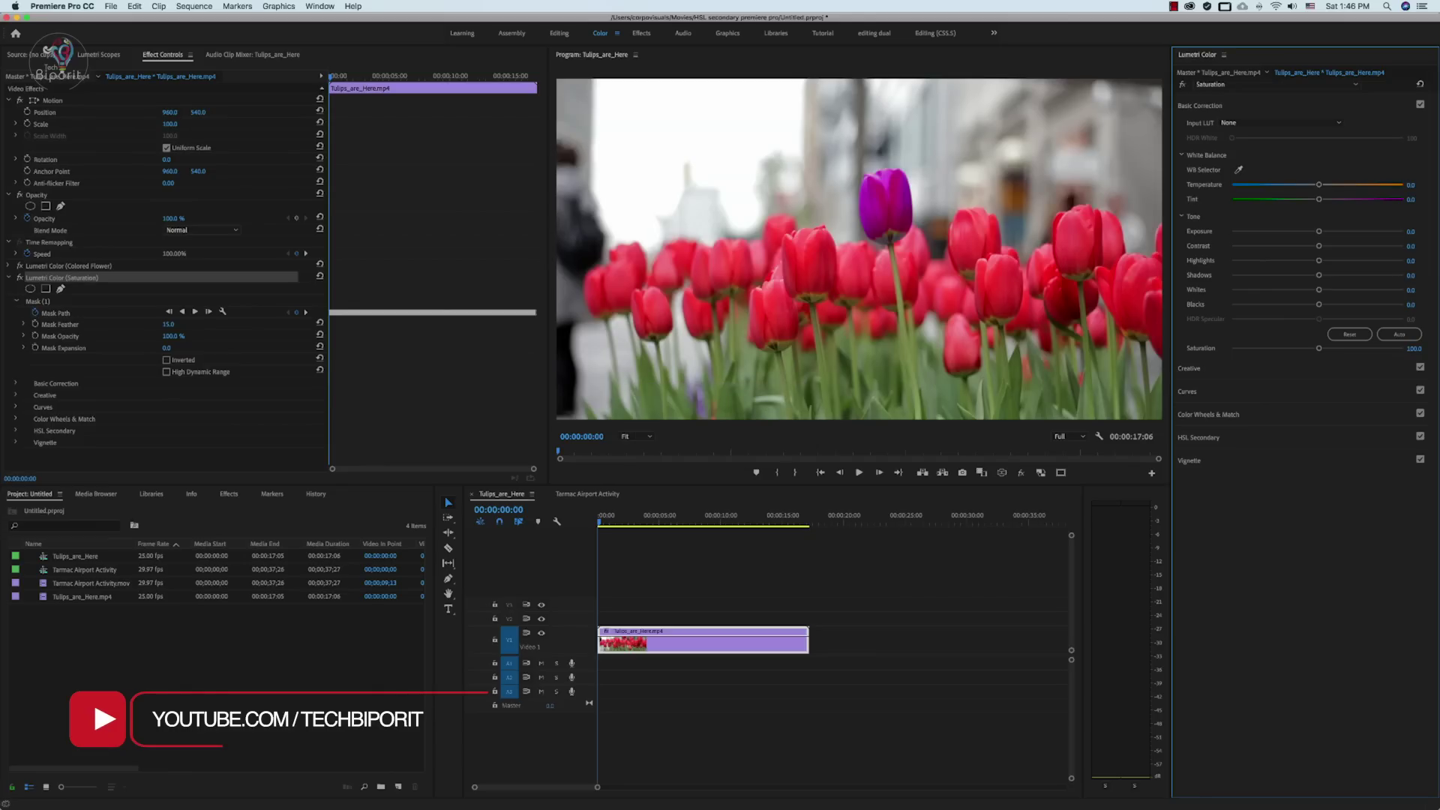
pyautogui.click(1288, 86)
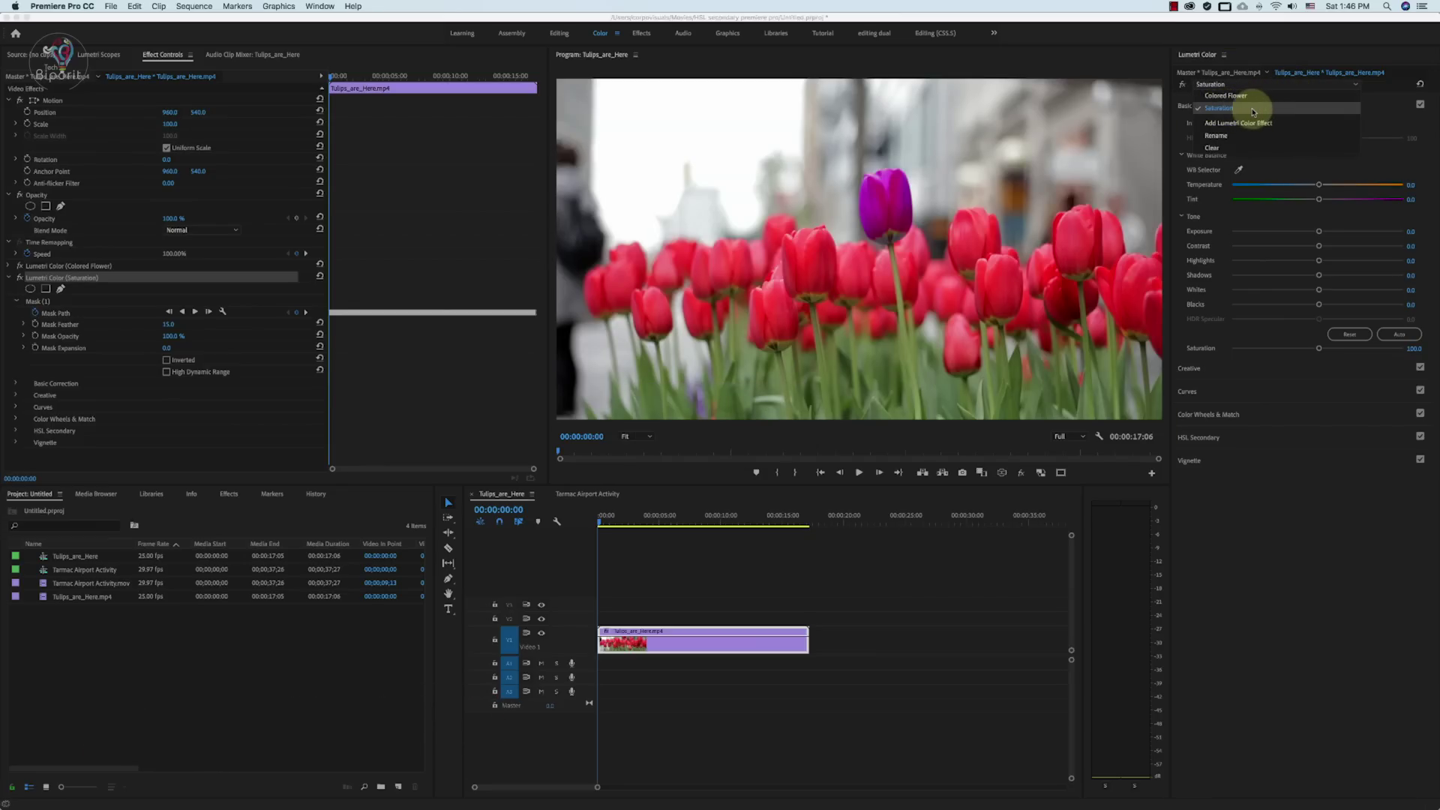
pyautogui.click(1253, 110)
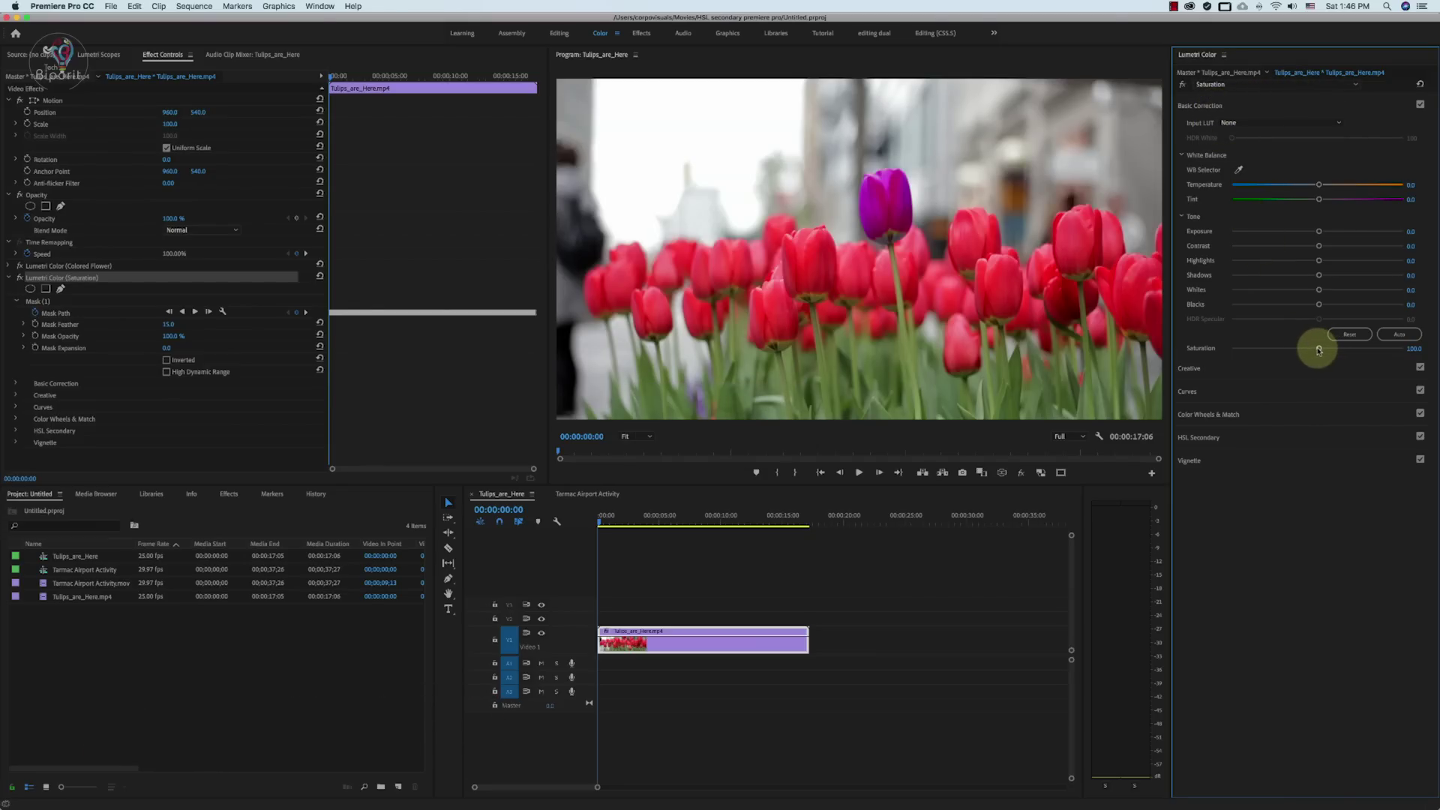
pyautogui.click(1191, 107)
pyautogui.click(1198, 107)
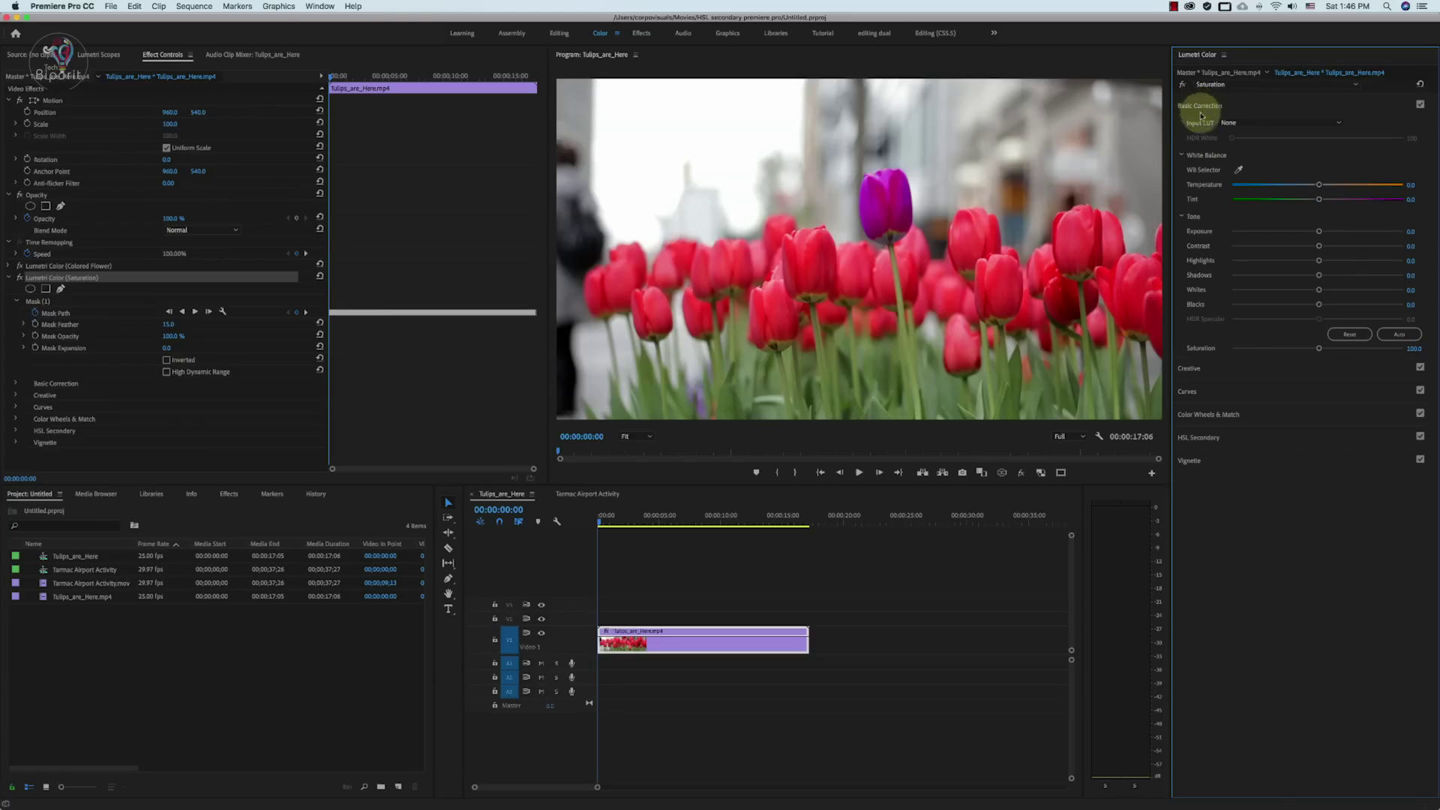
# - Drop the Saturation effect's saturation to 0, invert Mask (1), and play the result
pyautogui.moveTo(1321, 351); pyautogui.dragTo(1219, 352)
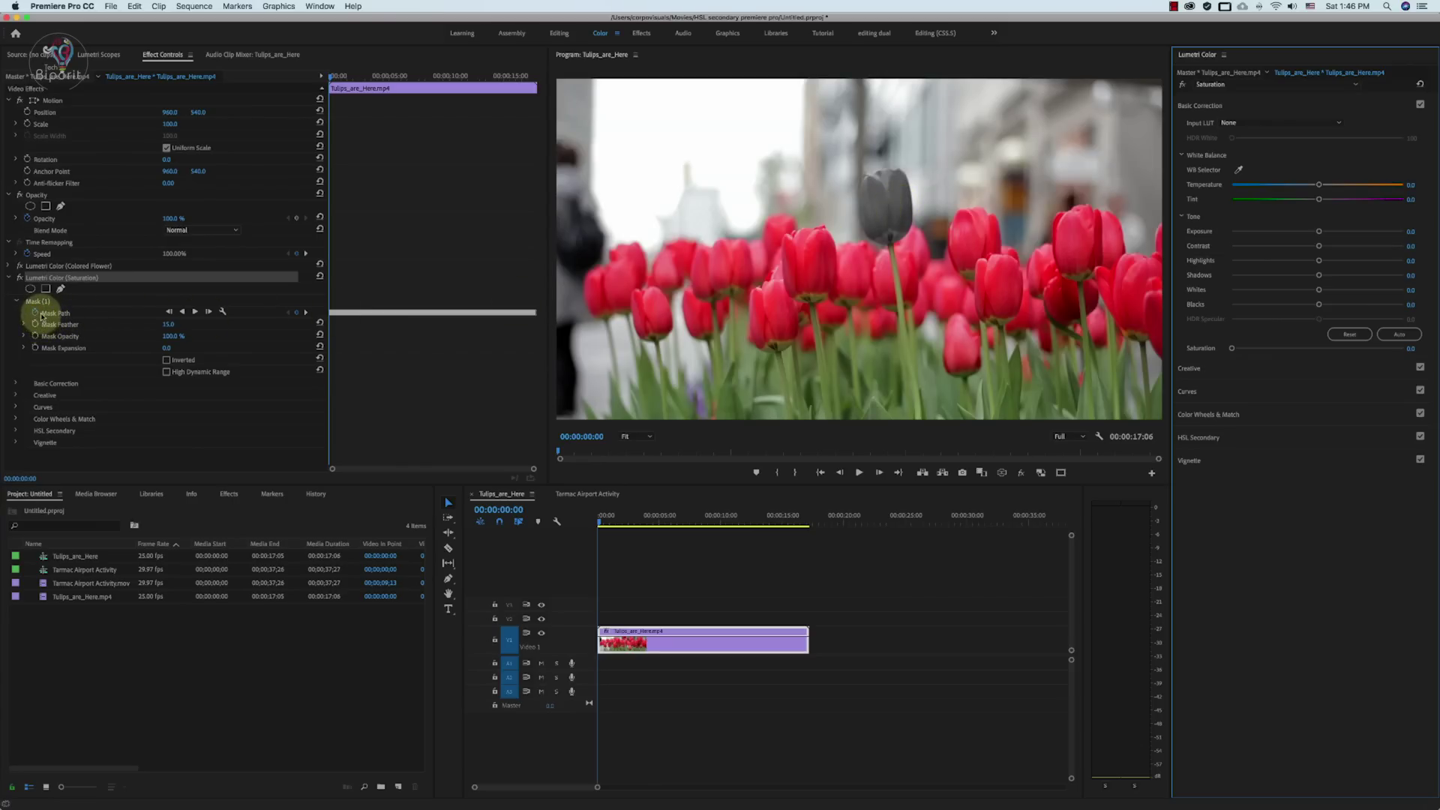
pyautogui.click(55, 275)
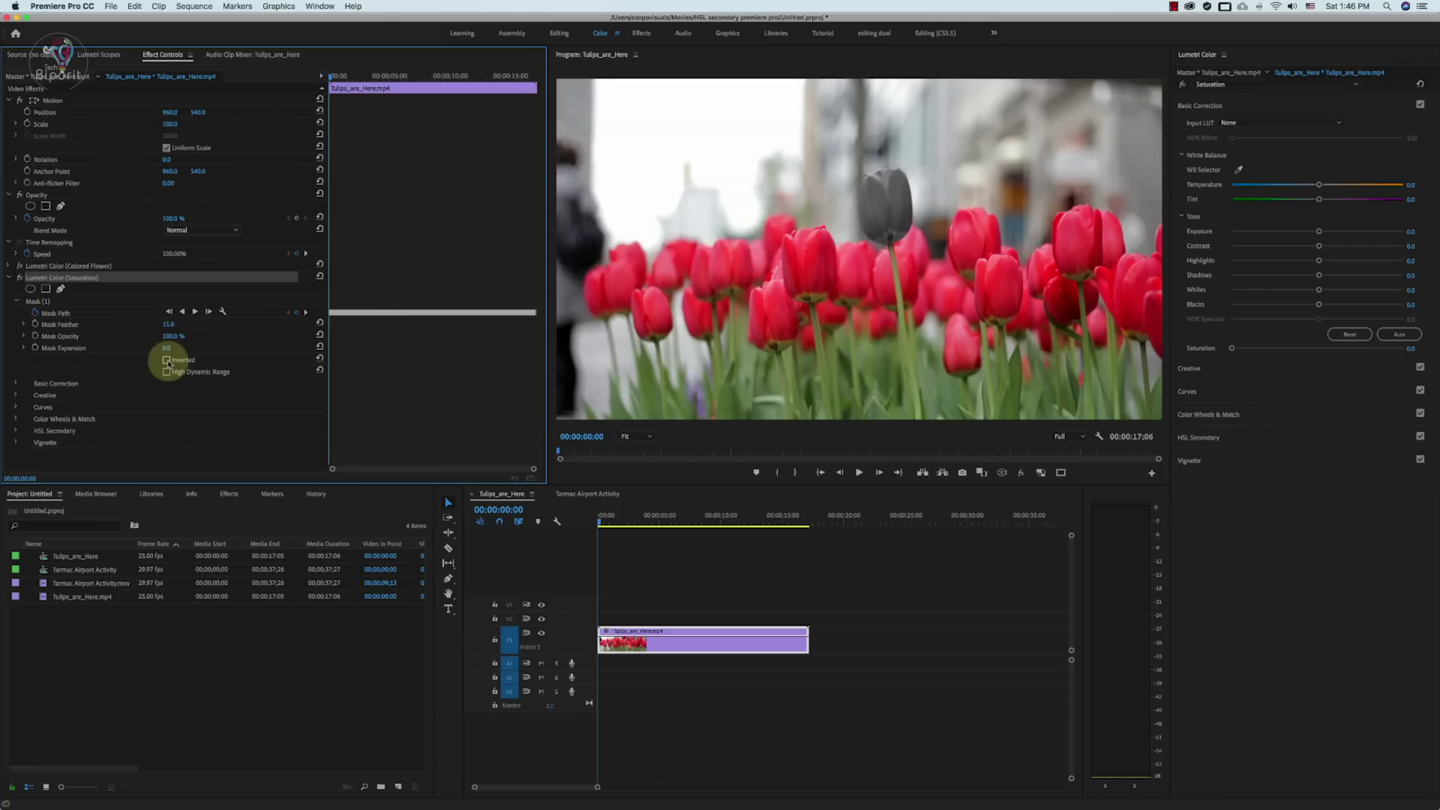
pyautogui.click(167, 360)
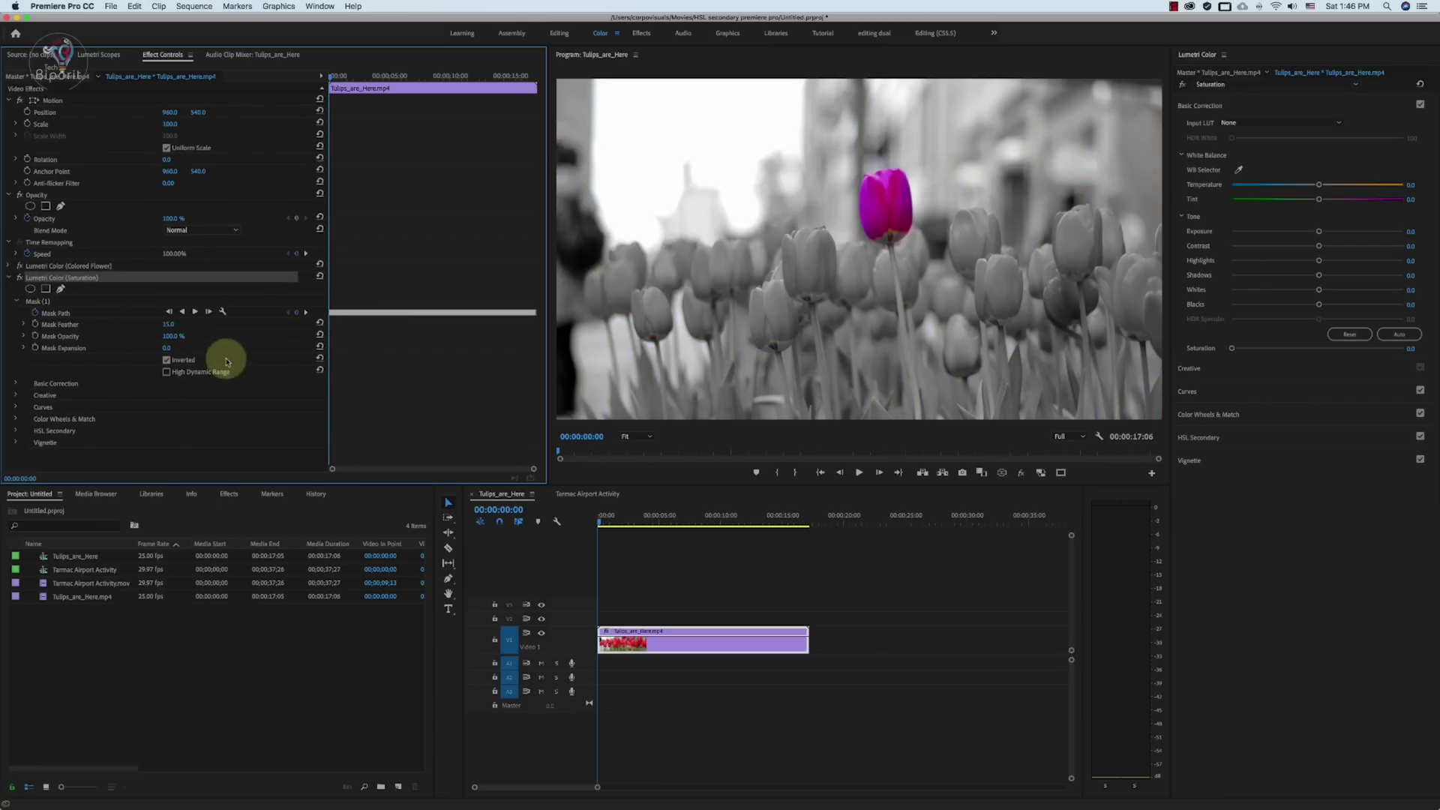
pyautogui.click(859, 472)
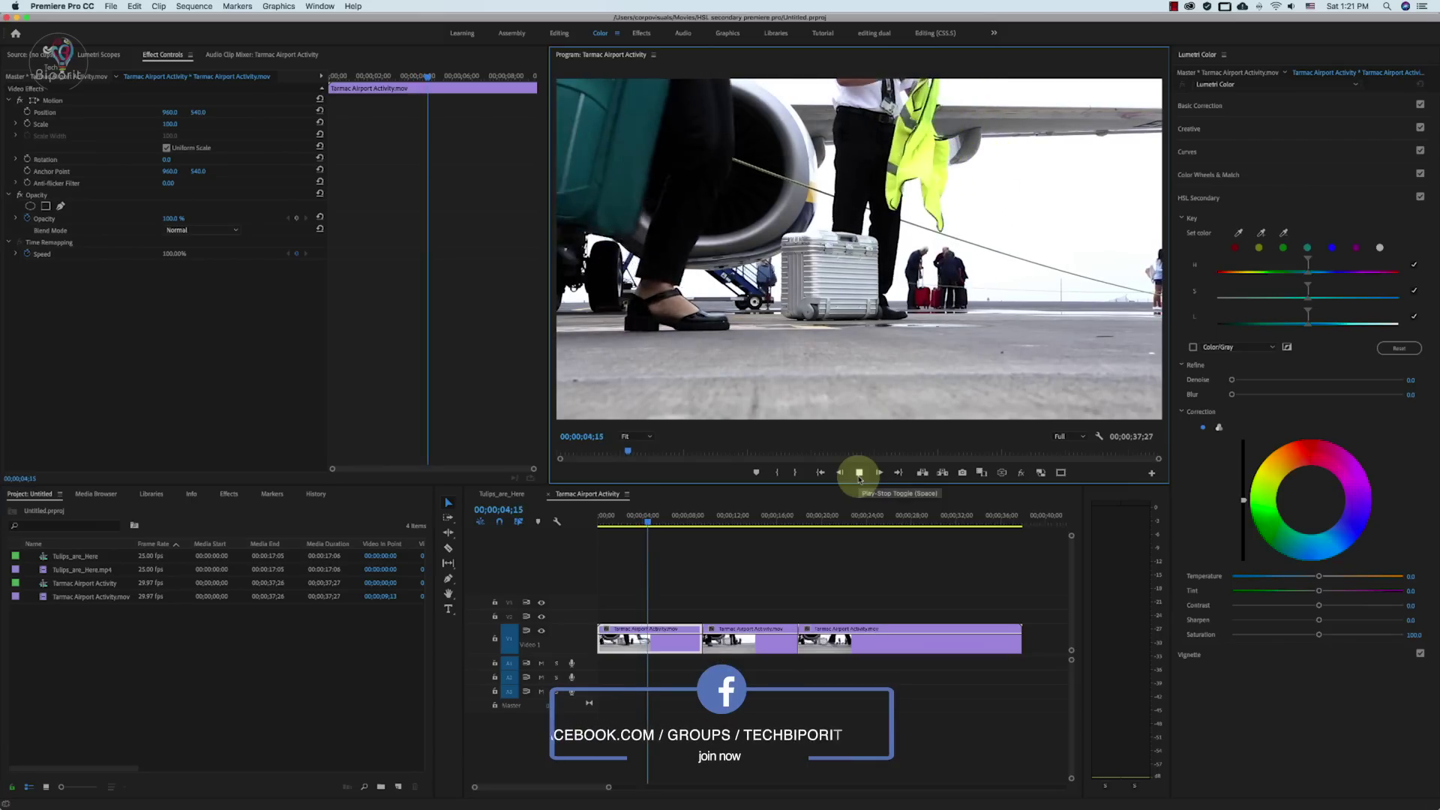
# - Set Highlights -27.9, Shadows 15.4 and Saturation 154.8 on the airport clip, then expand HSL Secondary
pyautogui.click(859, 472)
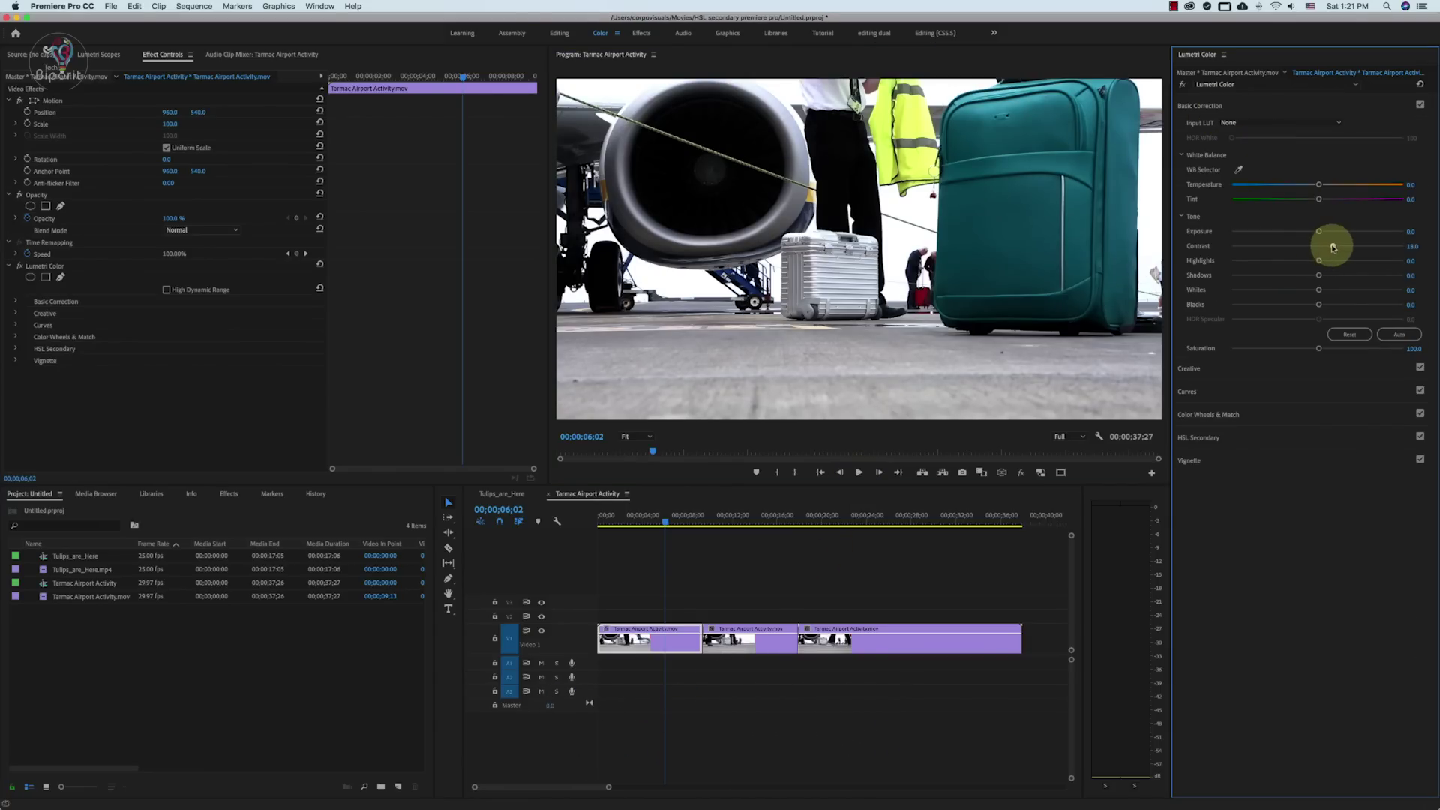
pyautogui.moveTo(1318, 260)
pyautogui.mouseDown()
pyautogui.moveTo(1293, 262)
pyautogui.moveTo(1330, 275)
pyautogui.mouseUp()
pyautogui.moveTo(1331, 347); pyautogui.dragTo(1364, 348)
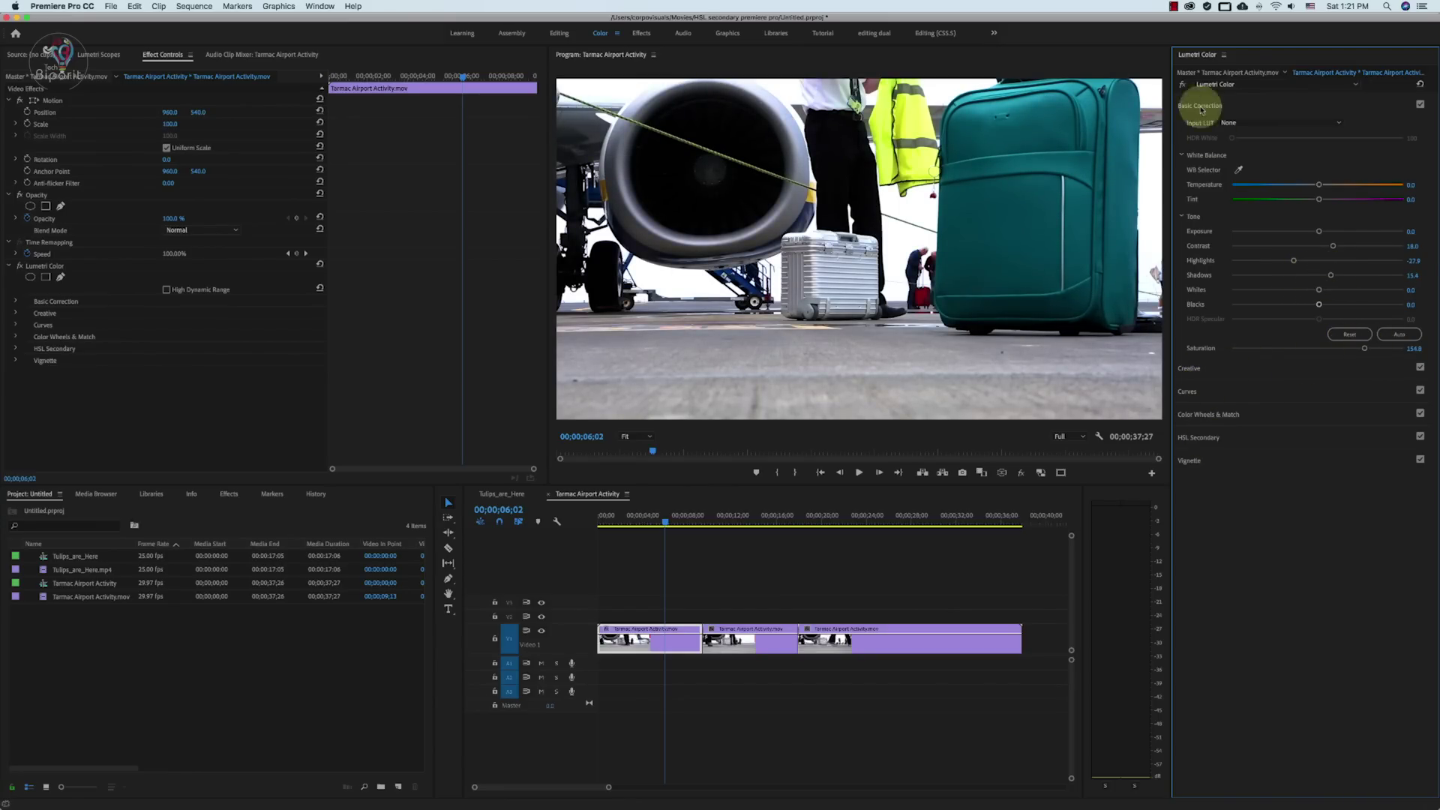
pyautogui.click(1200, 106)
pyautogui.click(1198, 198)
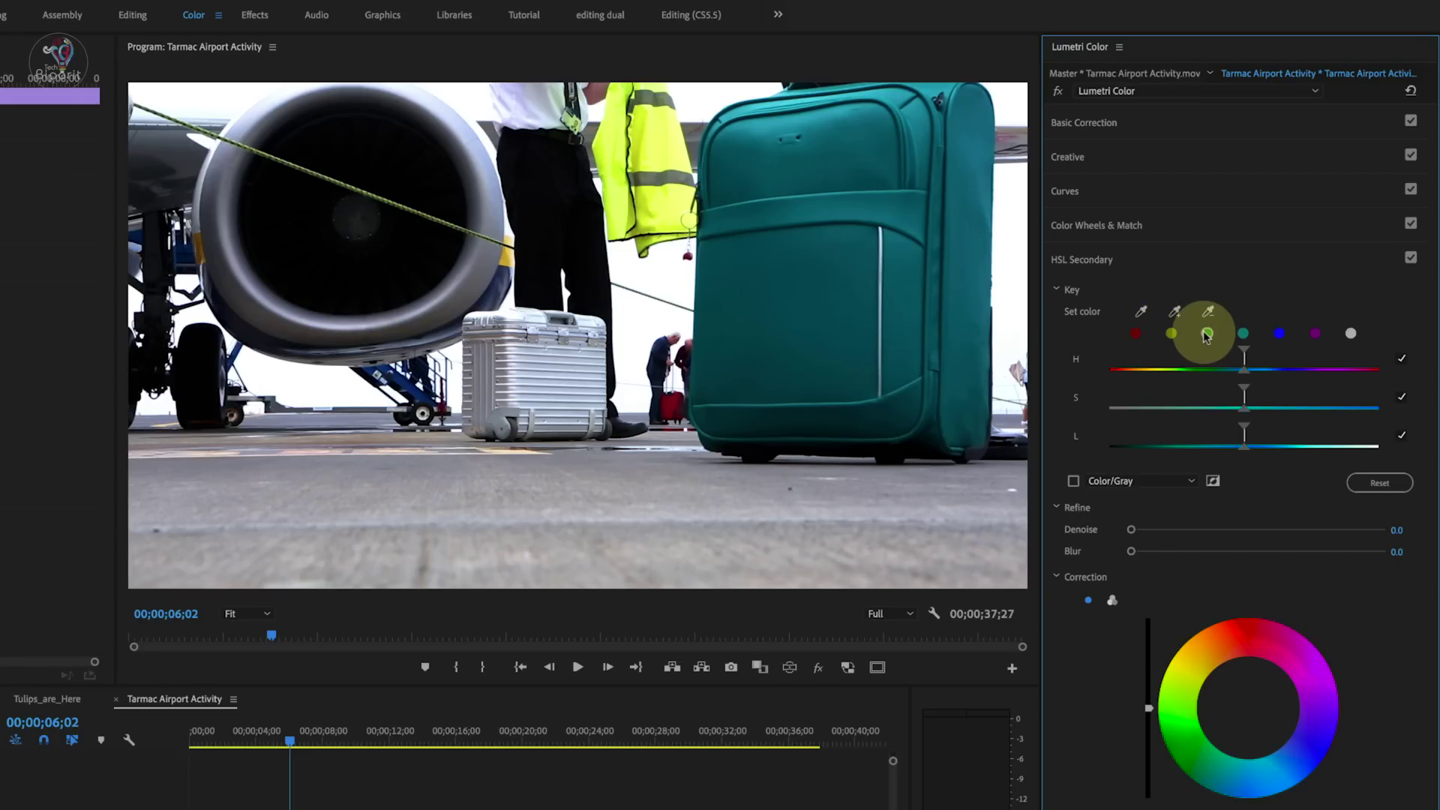
# - Key the teal swatch with Color/Gray preview on and narrow the S and L ranges
pyautogui.click(1243, 334)
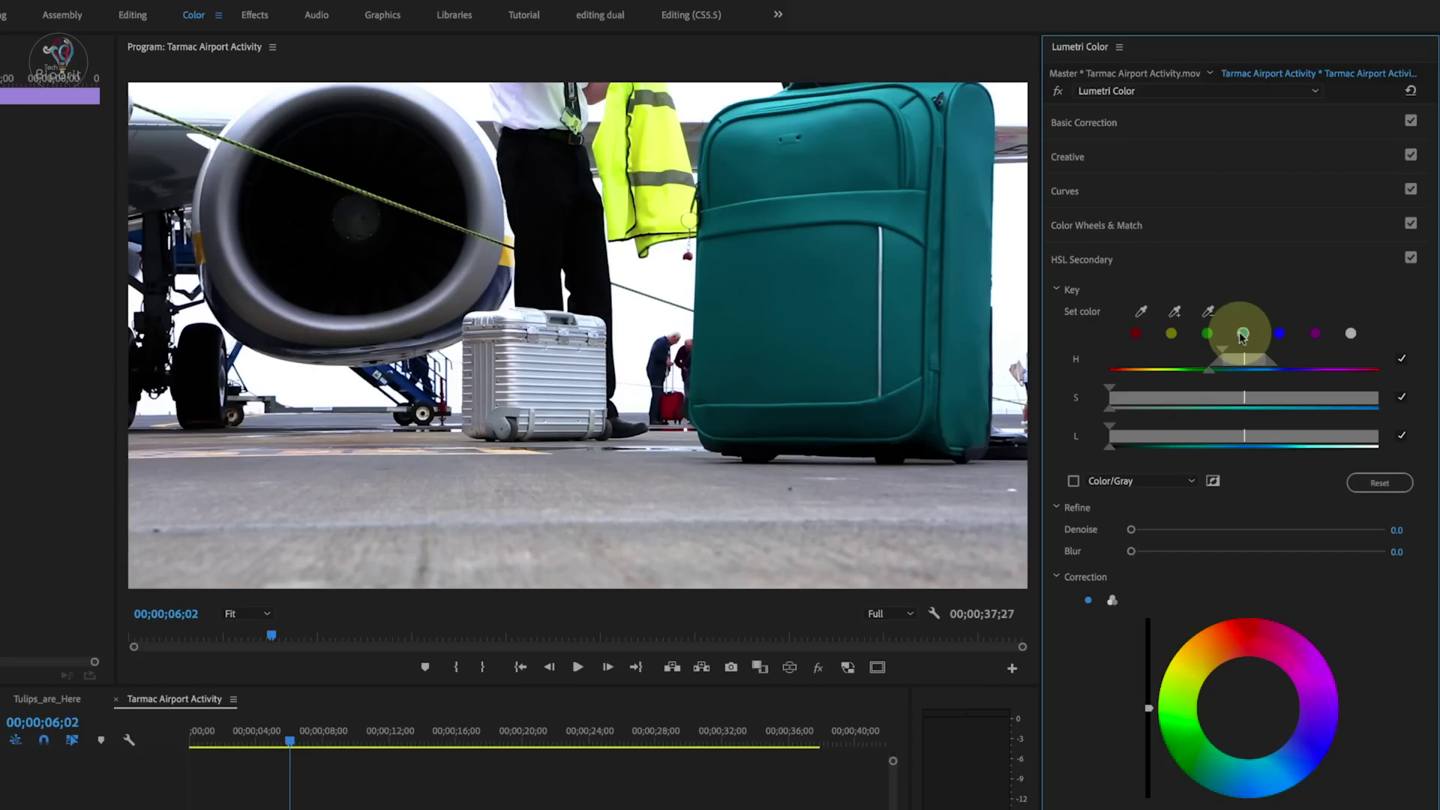
pyautogui.click(1074, 482)
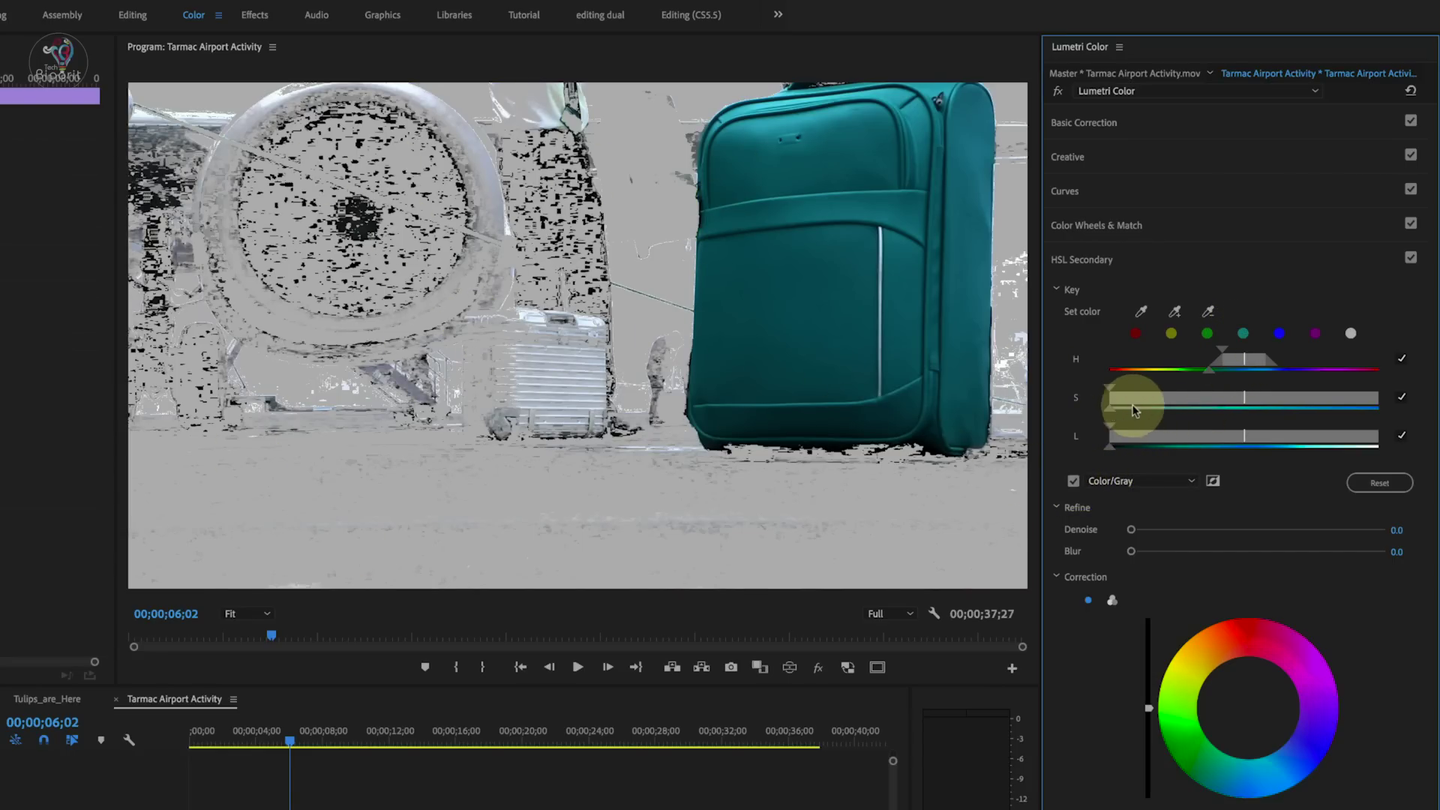
pyautogui.moveTo(1134, 410); pyautogui.dragTo(1211, 399)
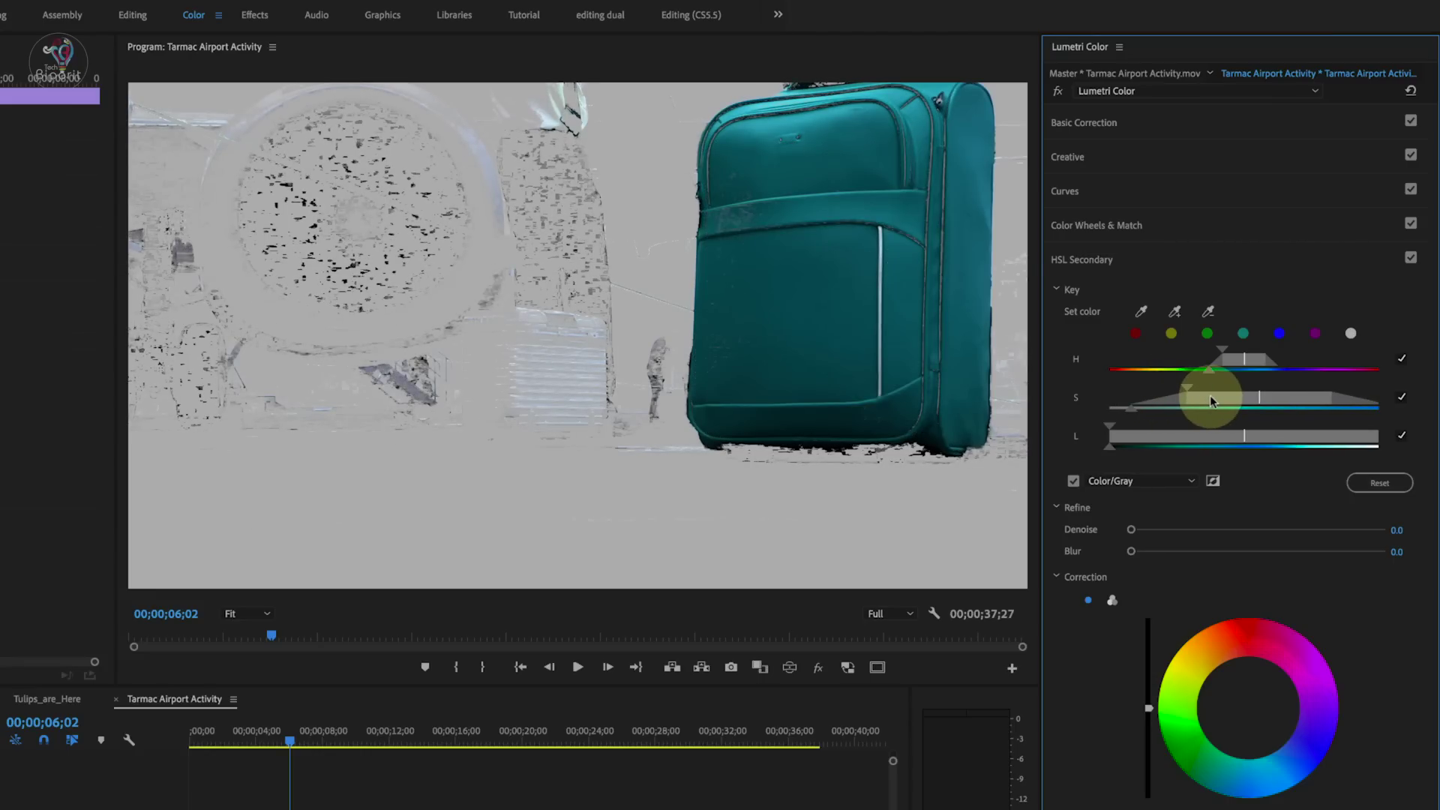
pyautogui.moveTo(1111, 426); pyautogui.dragTo(1201, 442)
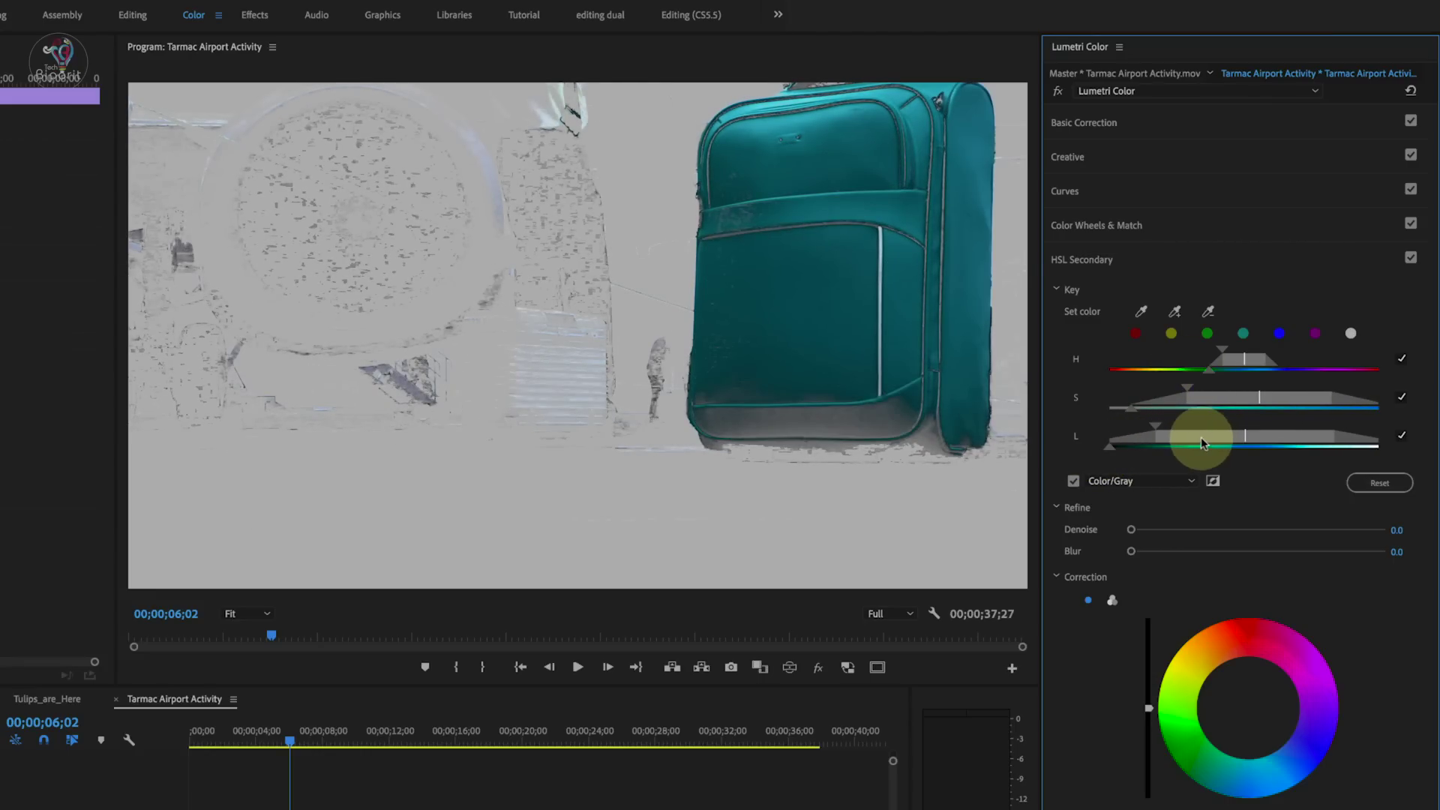
# - Reset the key and sample the teal suitcase with the Set Color eyedropper
pyautogui.click(1380, 483)
pyautogui.click(1074, 481)
pyautogui.click(1174, 311)
pyautogui.click(829, 212)
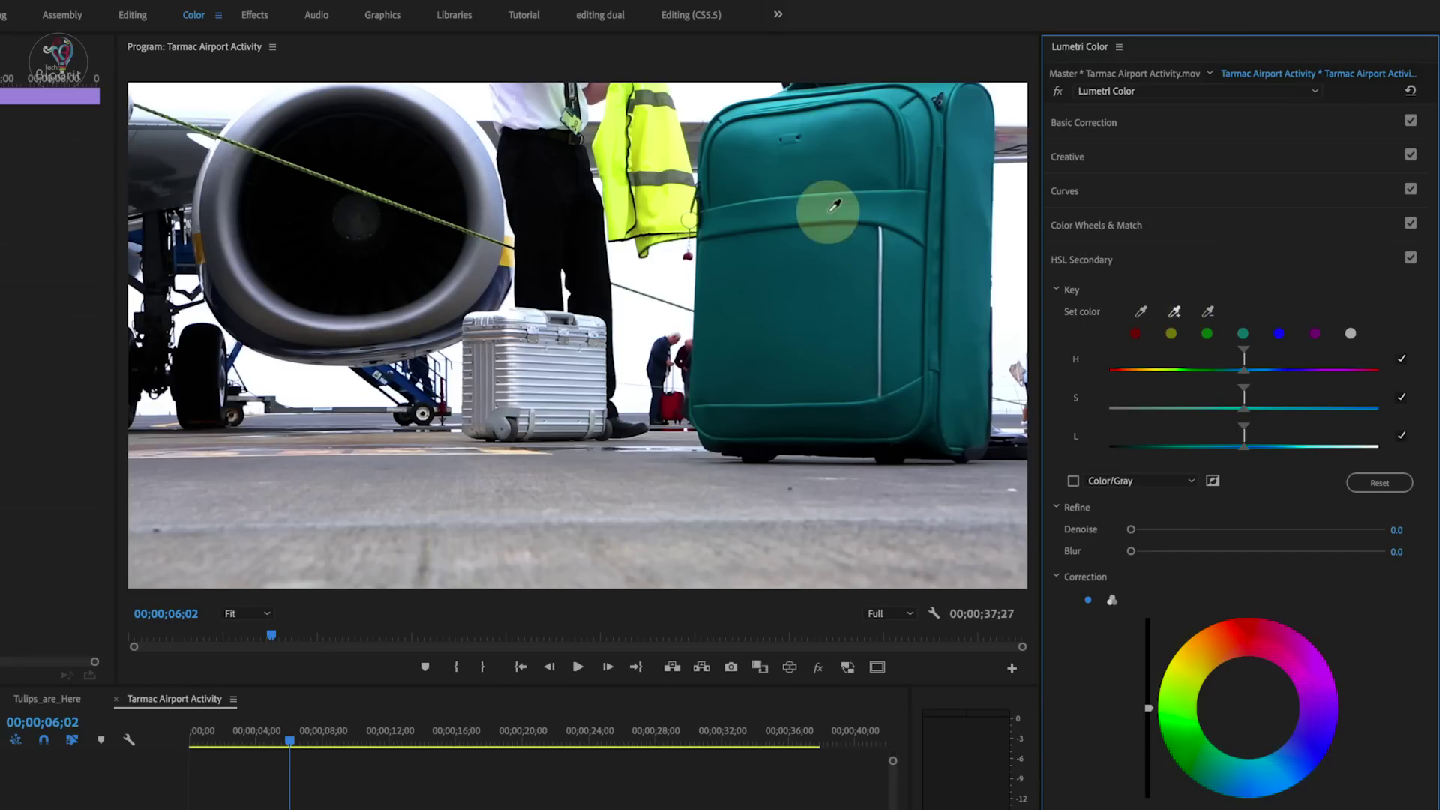
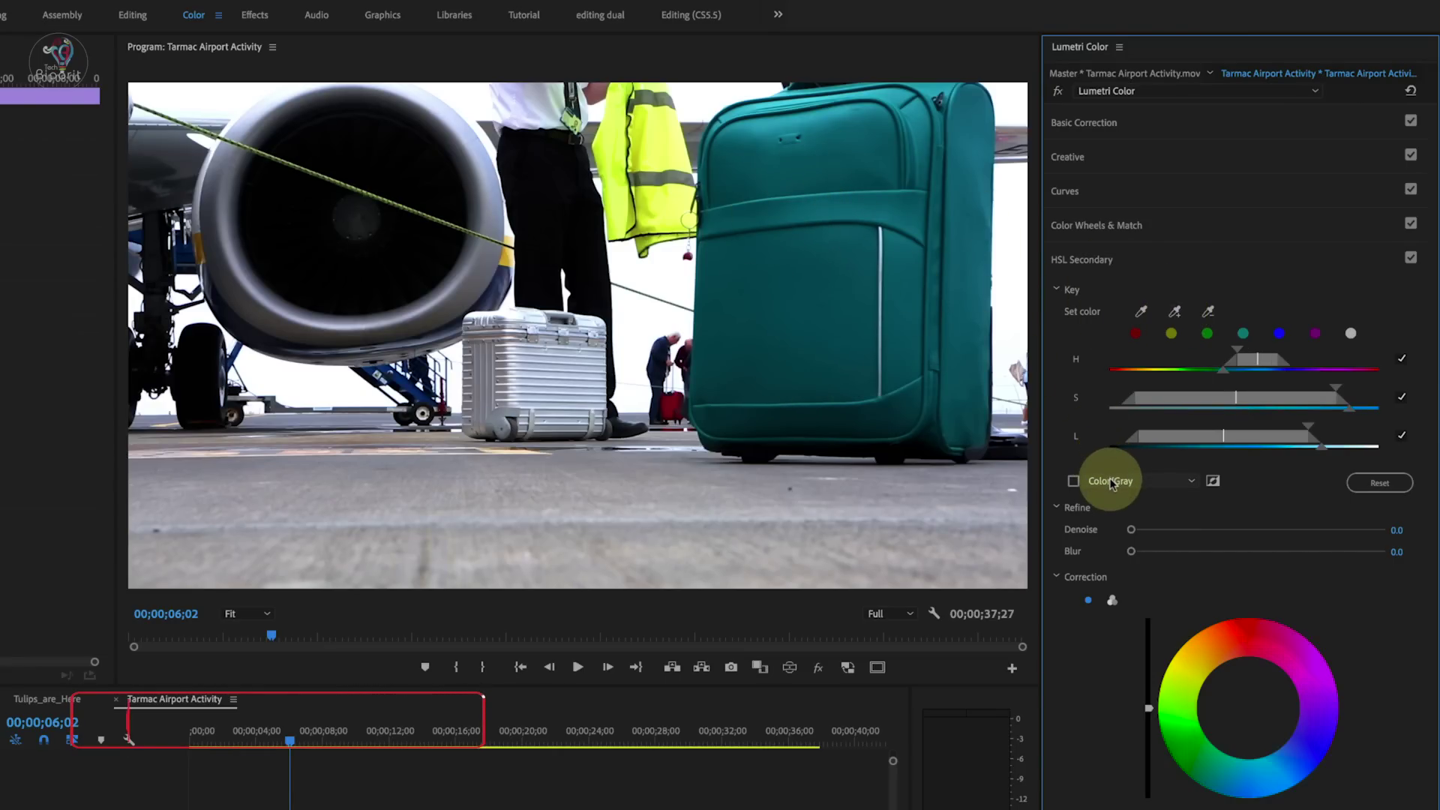
# - Preview the HSL Secondary mask as Color/Black in the program monitor
pyautogui.click(1111, 482)
pyautogui.click(1104, 500)
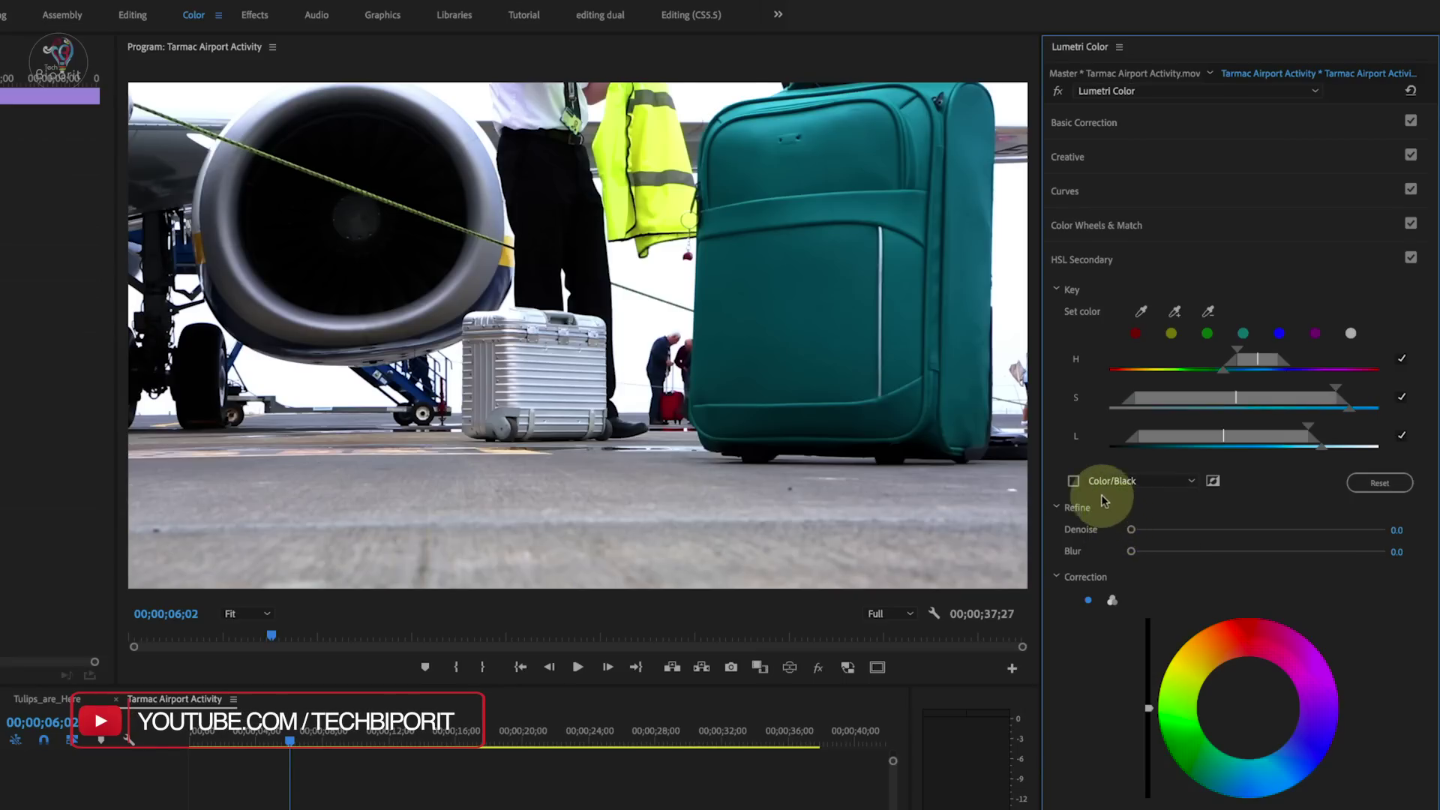
pyautogui.click(1073, 480)
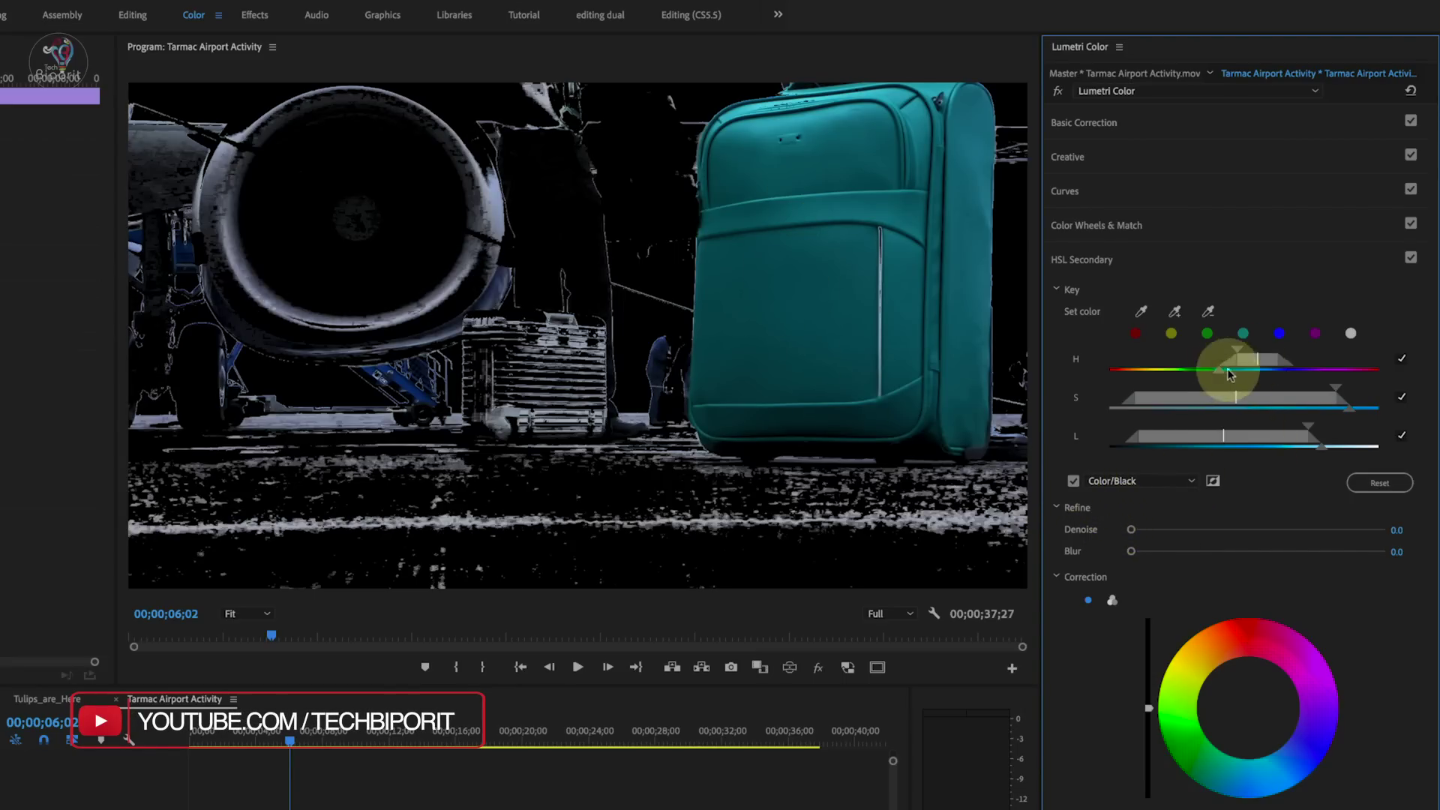
# - Key the teal suitcase with the H, S, L ranges, then raise Denoise to 4.9 and Blur to 1.5
pyautogui.moveTo(1228, 375)
pyautogui.mouseDown()
pyautogui.moveTo(1282, 402)
pyautogui.moveTo(1220, 444)
pyautogui.moveTo(1275, 435)
pyautogui.mouseUp()
pyautogui.click(1074, 481)
pyautogui.click(1073, 481)
pyautogui.moveTo(1131, 551); pyautogui.dragTo(1143, 531)
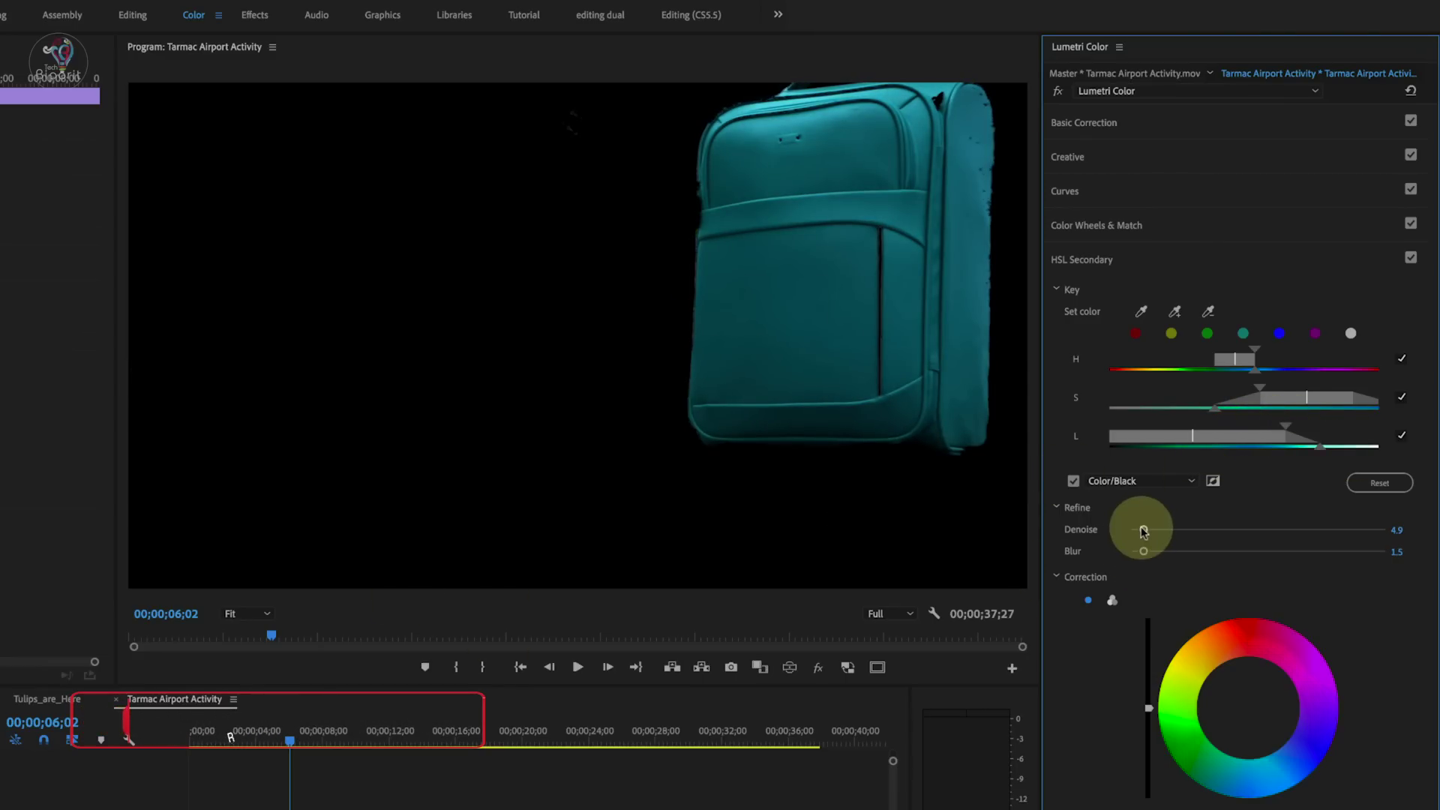
# - Switch the correction to three-way wheels and push Tint and Saturation so the suitcase turns bright green
pyautogui.scroll(-5, 1133, 488)
pyautogui.click(1112, 365)
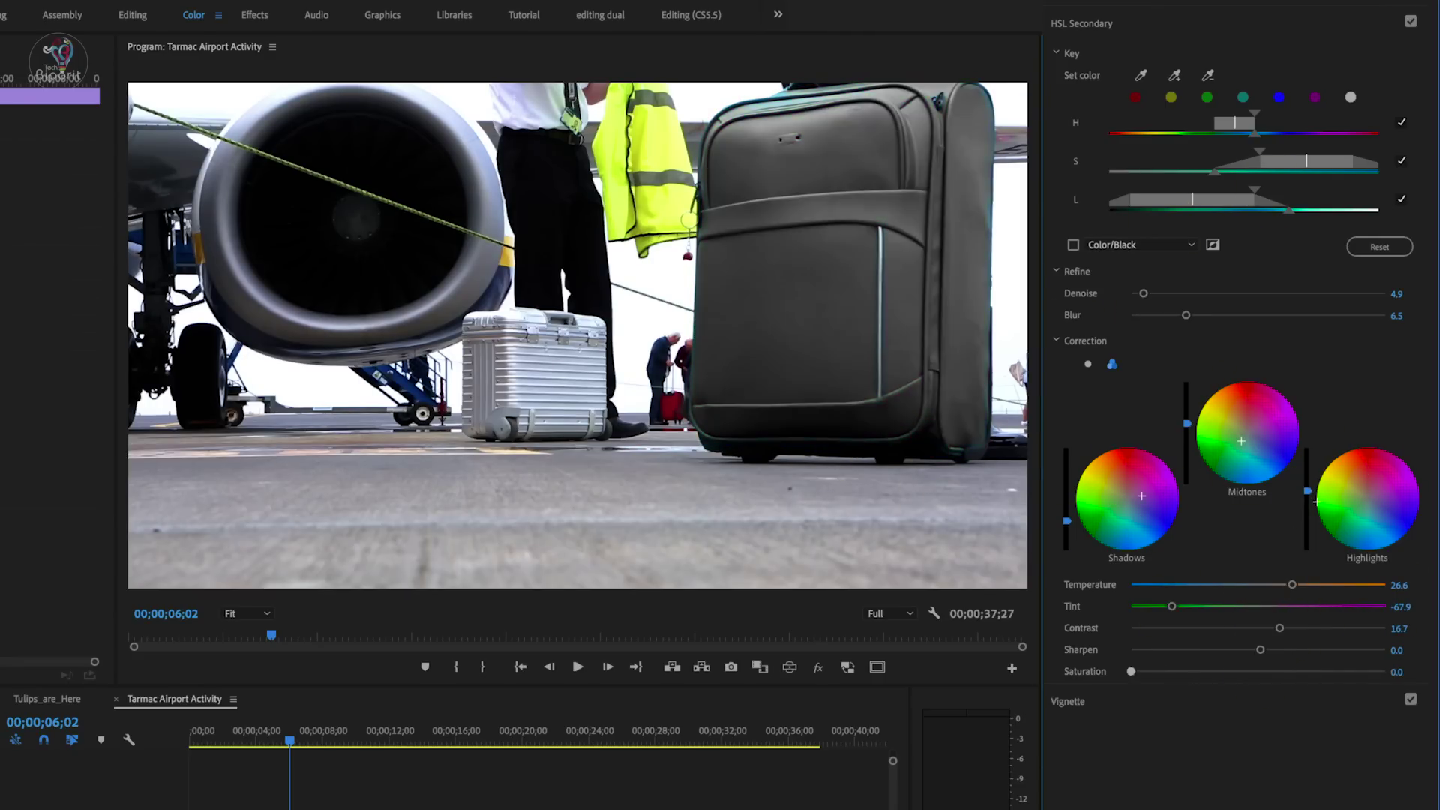
pyautogui.moveTo(1131, 671); pyautogui.dragTo(1273, 692)
pyautogui.scroll(5, 1273, 692)
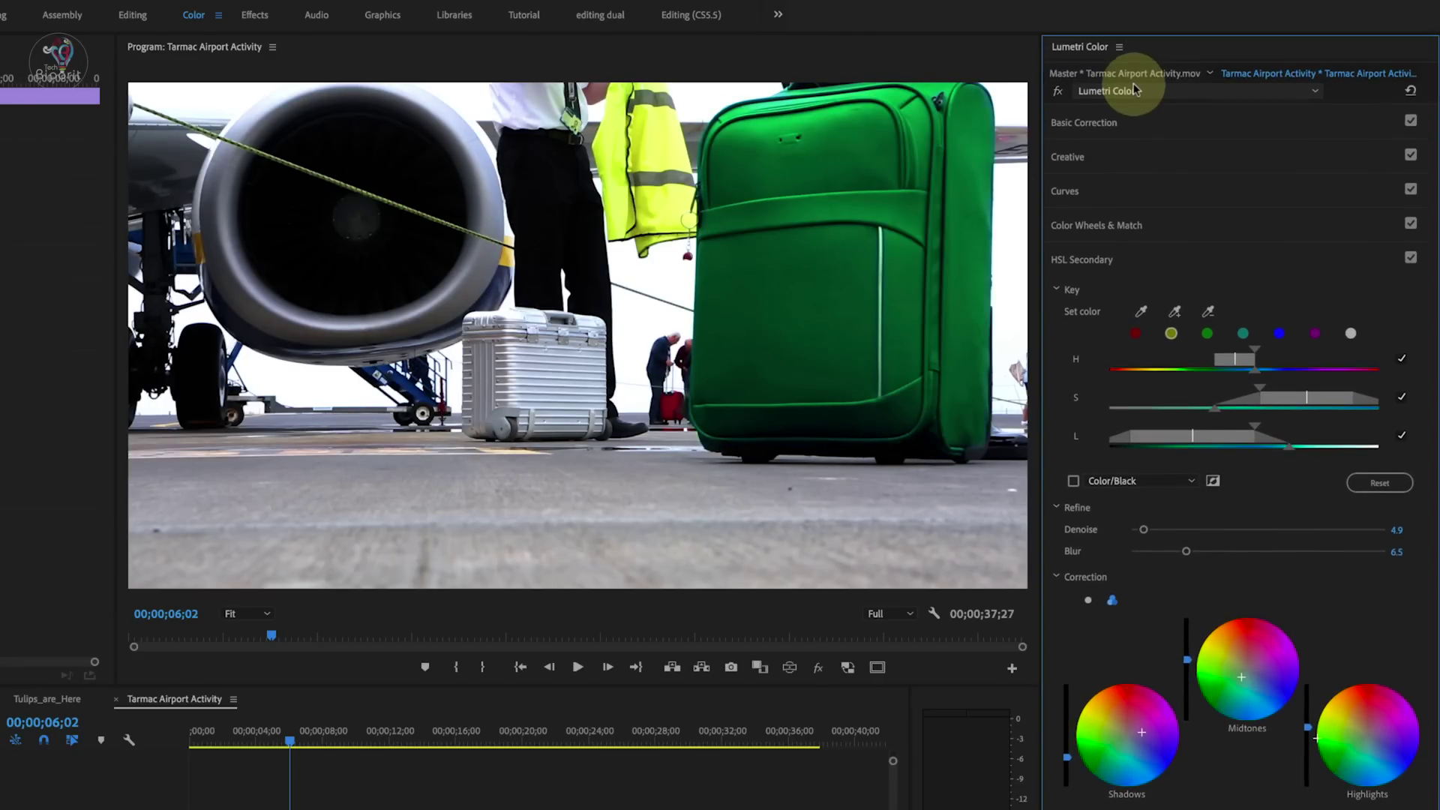
pyautogui.click(1125, 91)
# - Rename the Lumetri effect to 'HSL' and scrub the playhead to preview the recoloured clip
pyautogui.click(1108, 148)
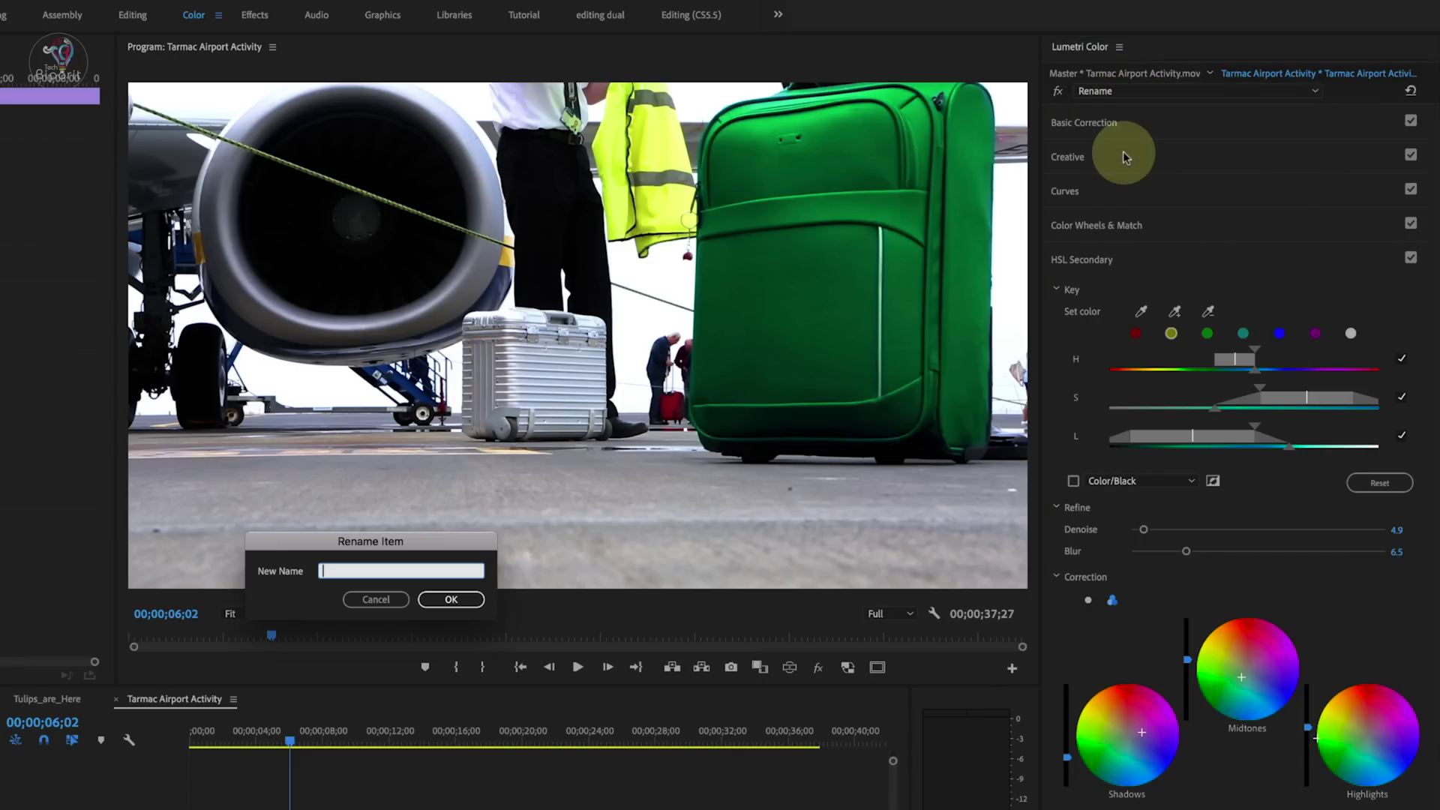
pyautogui.write('HSL')
pyautogui.press('Return')
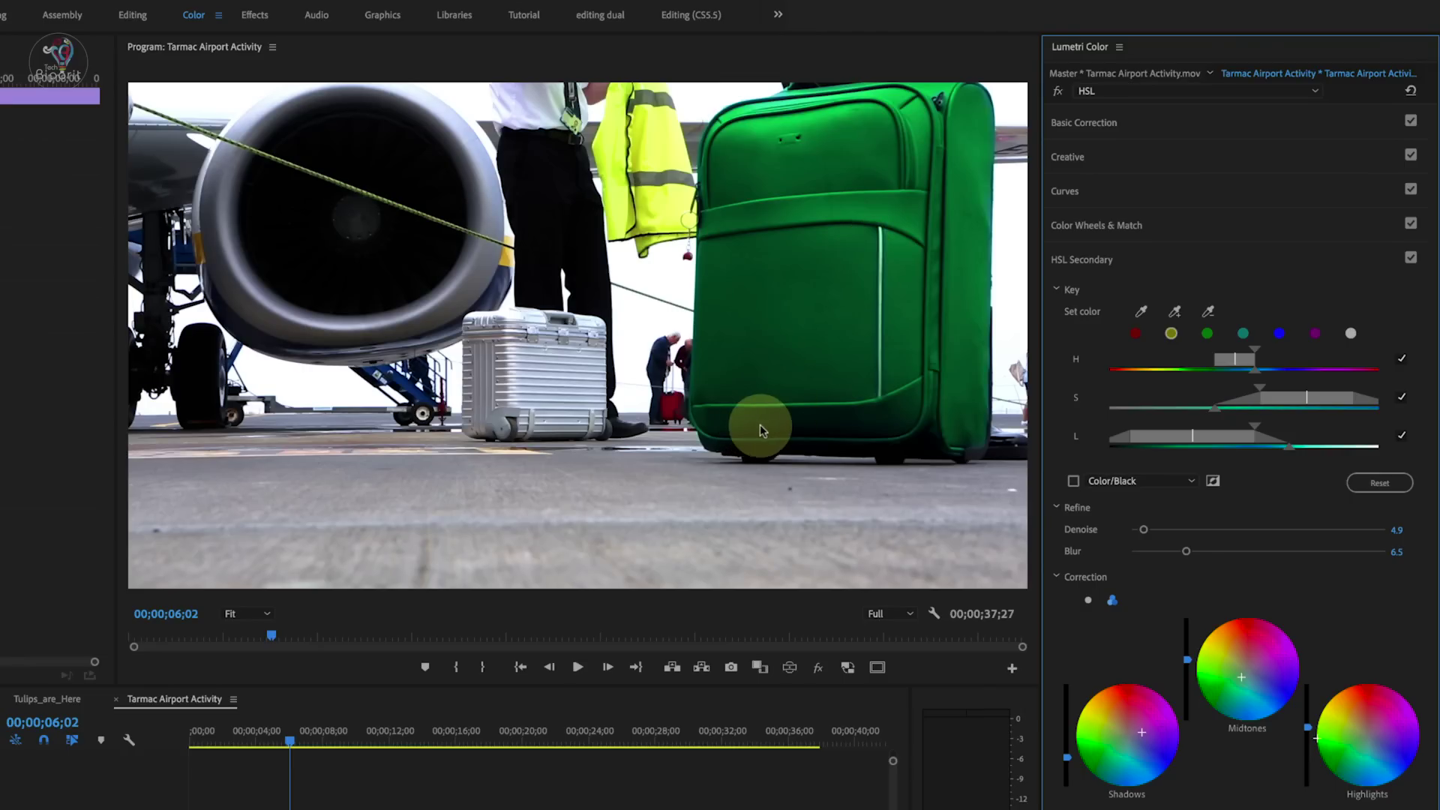
pyautogui.moveTo(289, 740)
pyautogui.mouseDown()
pyautogui.moveTo(315, 741)
pyautogui.moveTo(282, 748)
pyautogui.mouseUp()
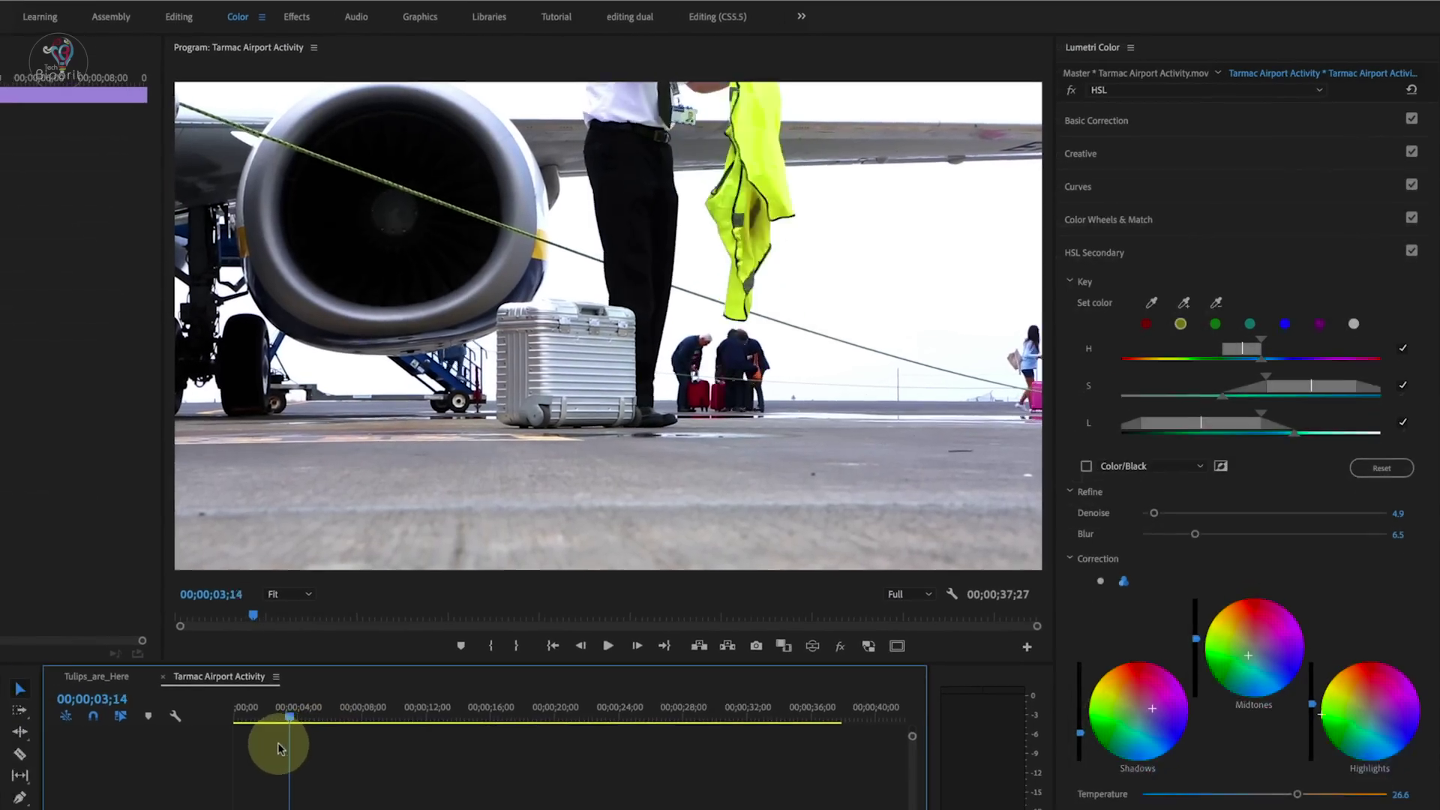
pyautogui.moveTo(282, 748); pyautogui.dragTo(188, 750)
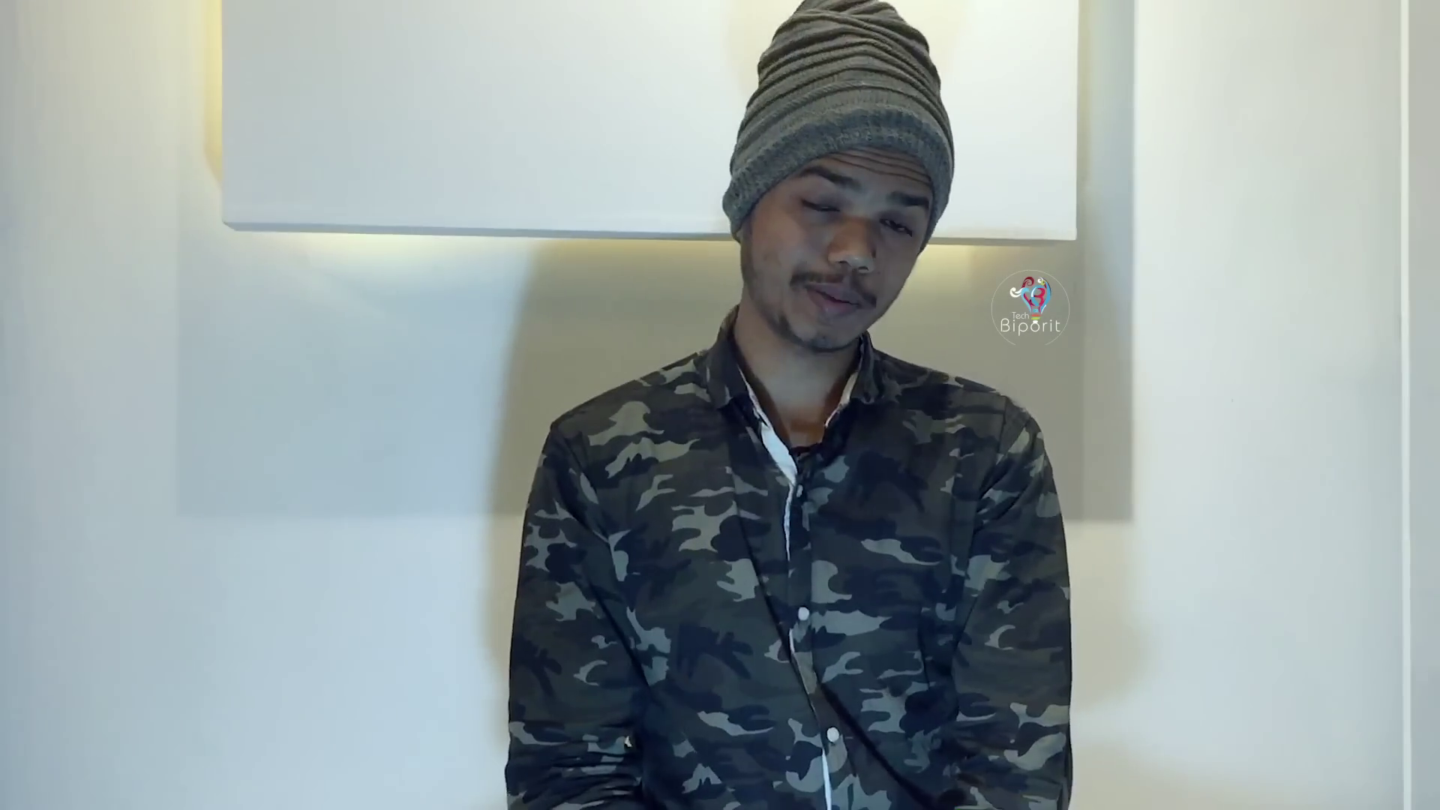